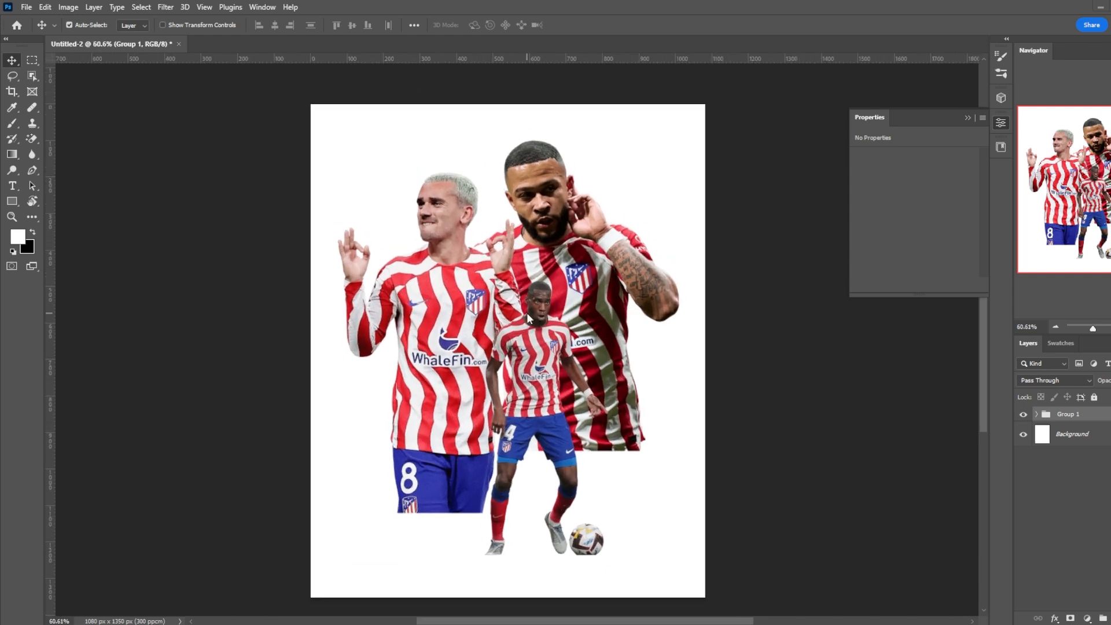
scroll(528, 315, "up", 1)
scroll(528, 315, "down", 1)
scroll(528, 315, "up", 1)
scroll(527, 315, "down", 1)
scroll(490, 324, "up", 1)
scroll(489, 324, "down", 1)
scroll(490, 324, "up", 1)
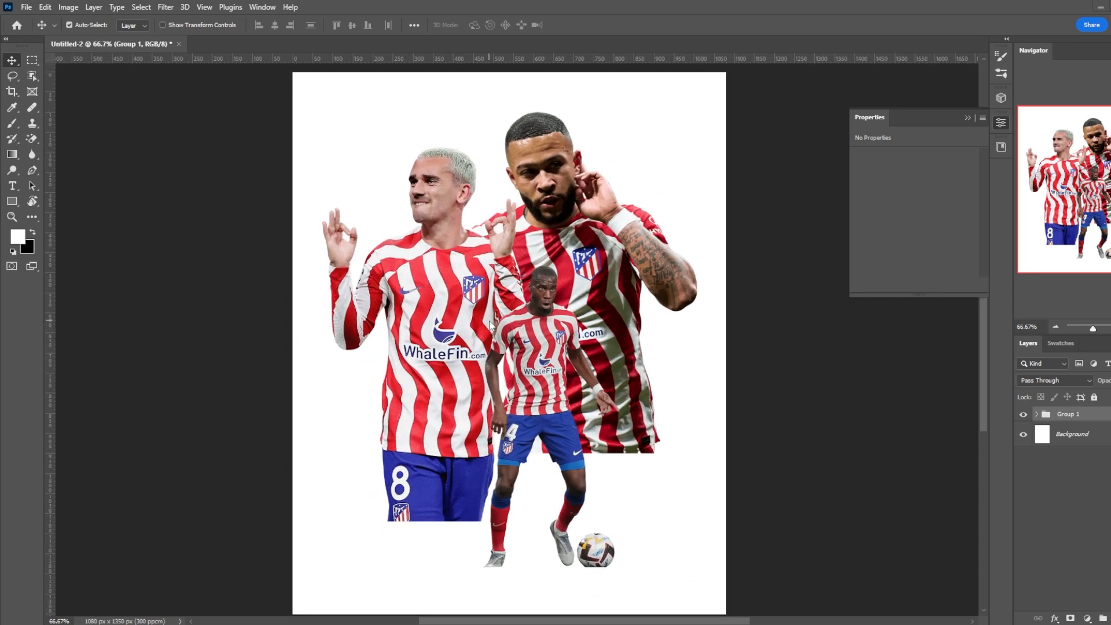
scroll(489, 325, "down", 1)
scroll(452, 327, "up", 1)
scroll(457, 327, "down", 1)
scroll(460, 327, "up", 1)
scroll(452, 413, "down", 1)
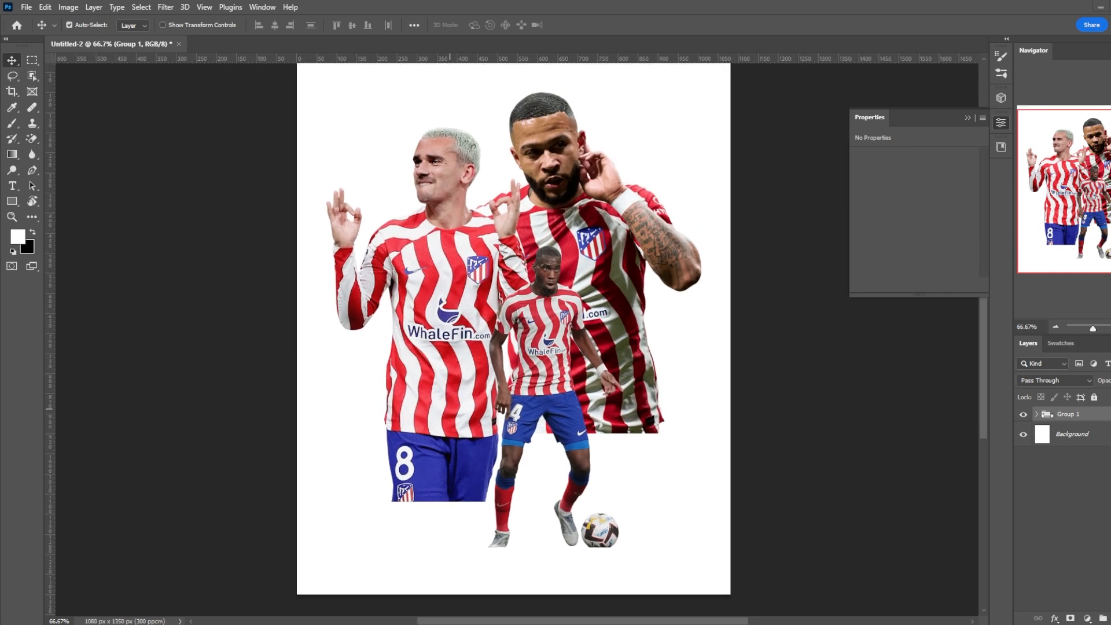
Step: Delete only the group that holds the three players, keeping its player layers
right_click(1082, 422)
left_click(1007, 199)
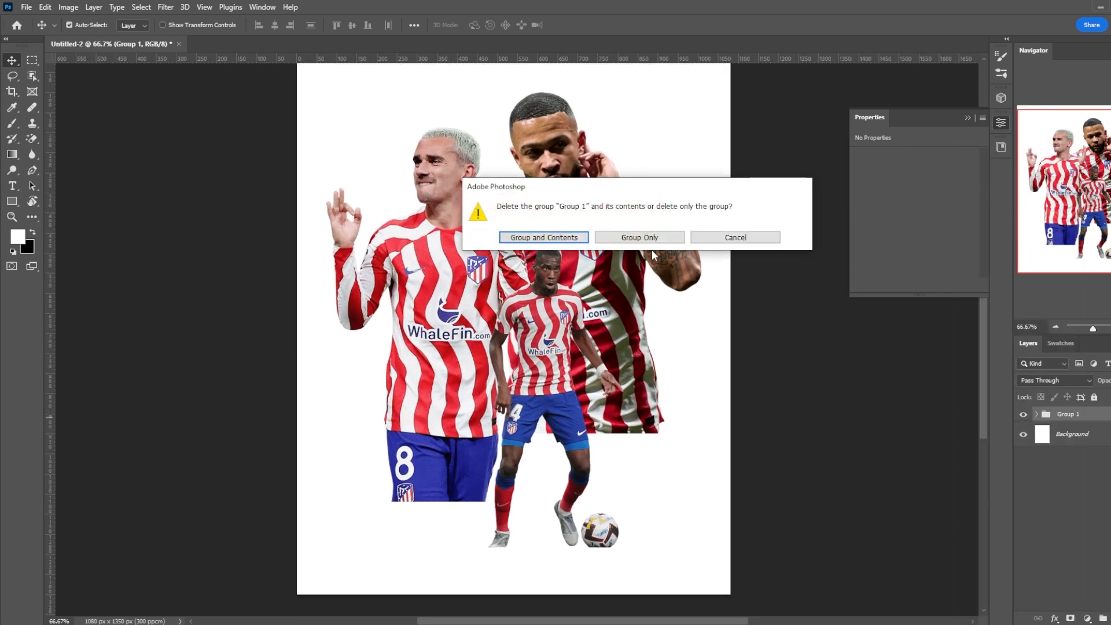
left_click(648, 238)
Step: Group the two rear player layers and add a layer mask to that group
left_click(1076, 451)
left_click(1082, 469, "shift")
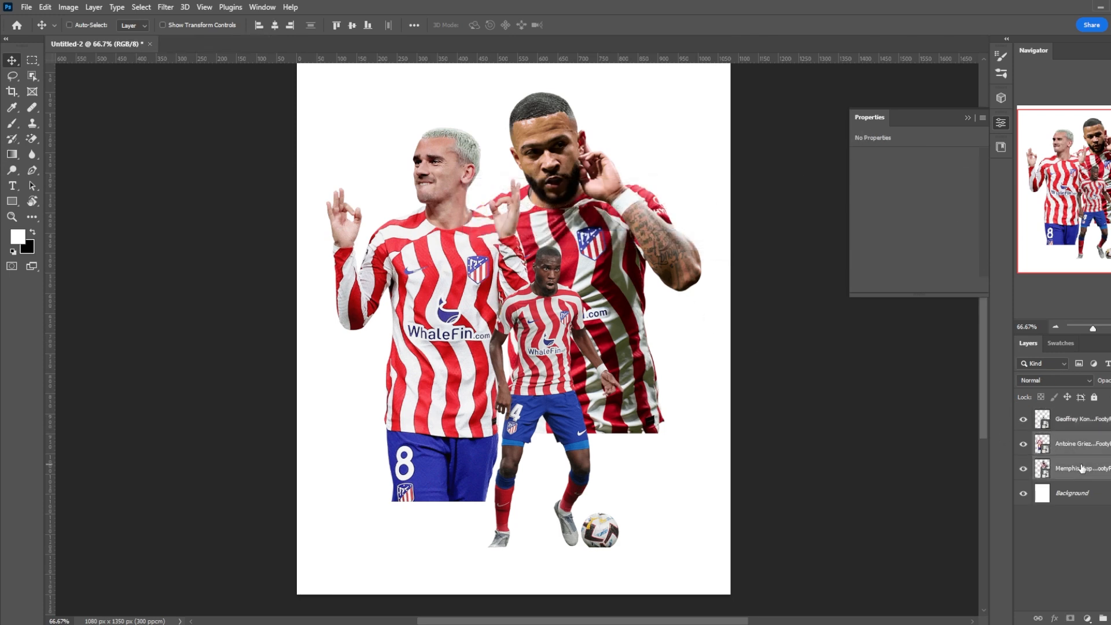
key("ctrl+g")
left_click(1072, 618)
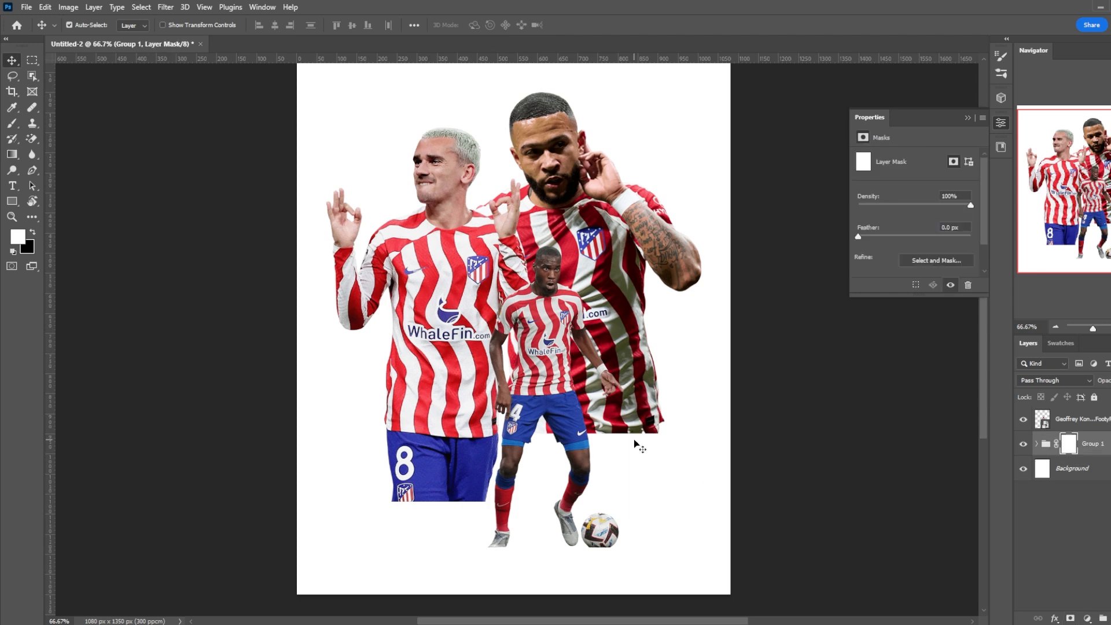
Step: Set up the soft round brush with 0% hardness and 22% flow, painting in black
key("b")
right_click(623, 413)
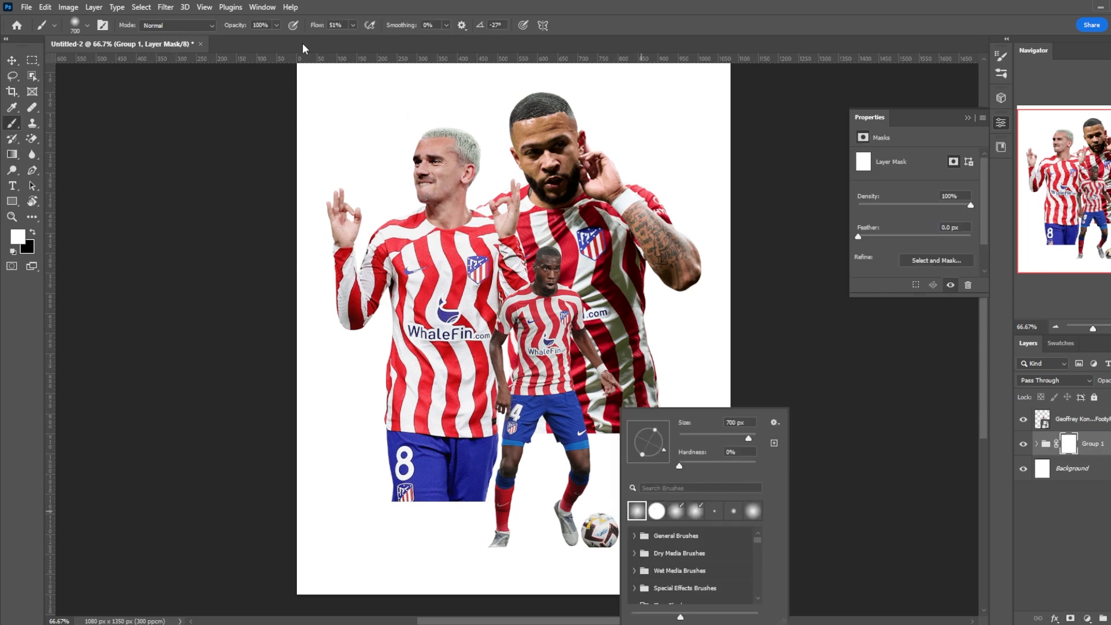
left_click_drag(317, 25, 301, 25)
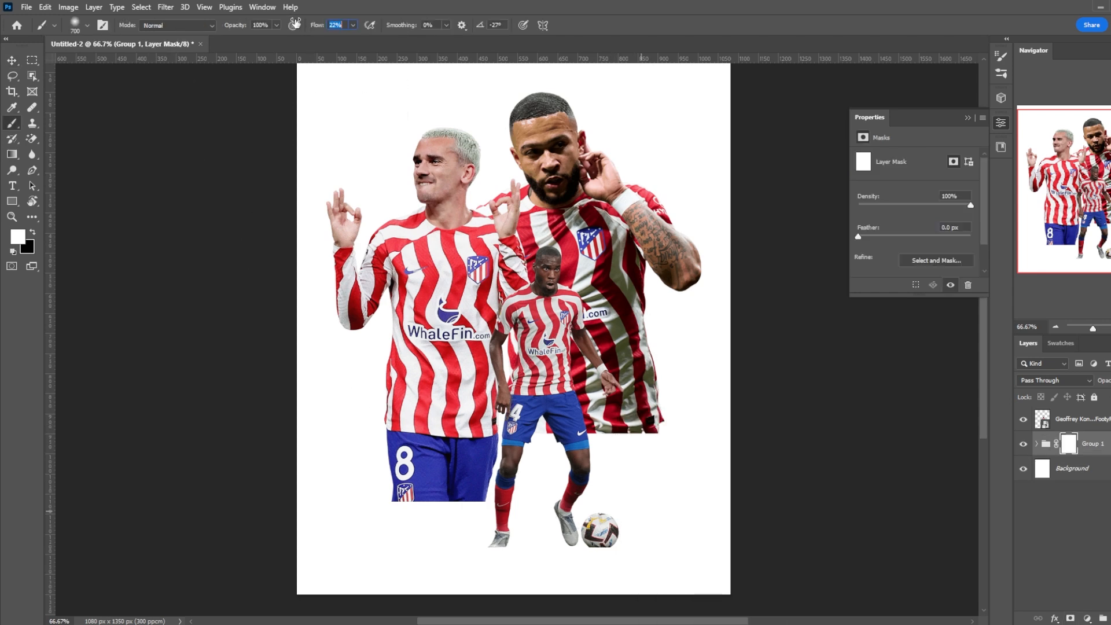
key("x")
Step: Paint black on the group's mask to fade out the lower bodies of the two rear players
scroll(471, 340, "down", 2)
key("bracketleft")
key("bracketleft")
mouse_move(485, 446)
left_mouse_down()
mouse_move(365, 460)
mouse_move(460, 451)
mouse_move(461, 463)
mouse_move(497, 457)
mouse_move(374, 460)
mouse_move(689, 439)
mouse_move(614, 451)
mouse_move(639, 457)
mouse_move(681, 448)
mouse_move(360, 462)
mouse_move(604, 455)
mouse_move(333, 427)
mouse_move(418, 441)
mouse_move(282, 399)
mouse_move(717, 405)
mouse_move(322, 427)
mouse_move(303, 412)
mouse_move(738, 412)
mouse_move(761, 396)
mouse_move(388, 427)
mouse_move(317, 396)
mouse_move(612, 436)
mouse_move(688, 420)
mouse_move(323, 386)
mouse_move(407, 408)
left_mouse_up()
key("bracketright")
key("bracketright")
key("[")
key("[")
key("[")
key("[")
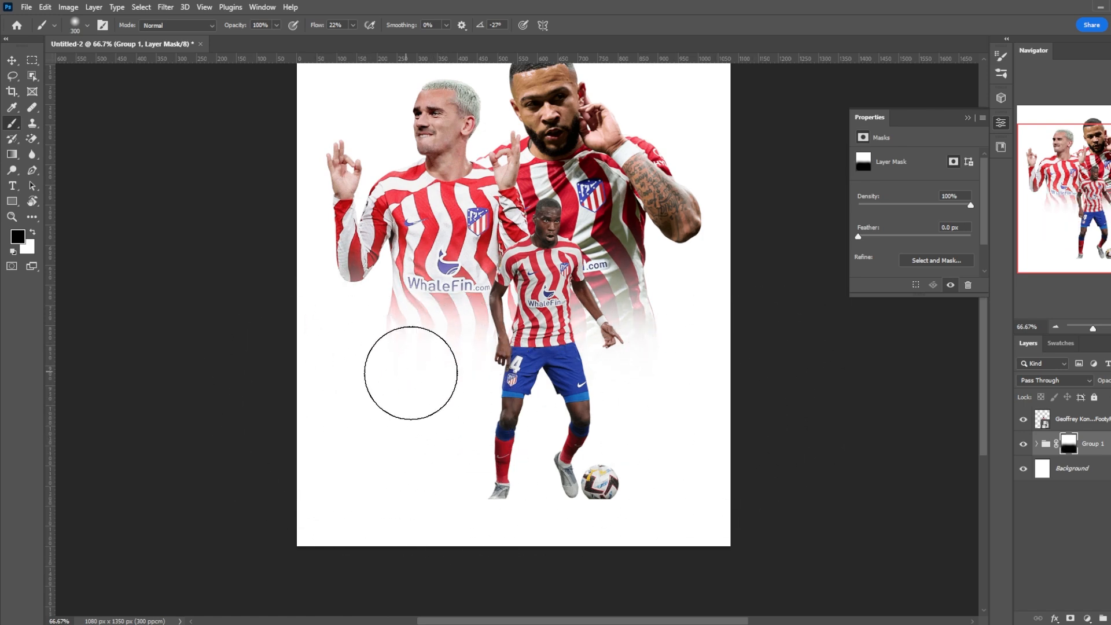
key("bracketright")
key("bracketright")
key("bracketright")
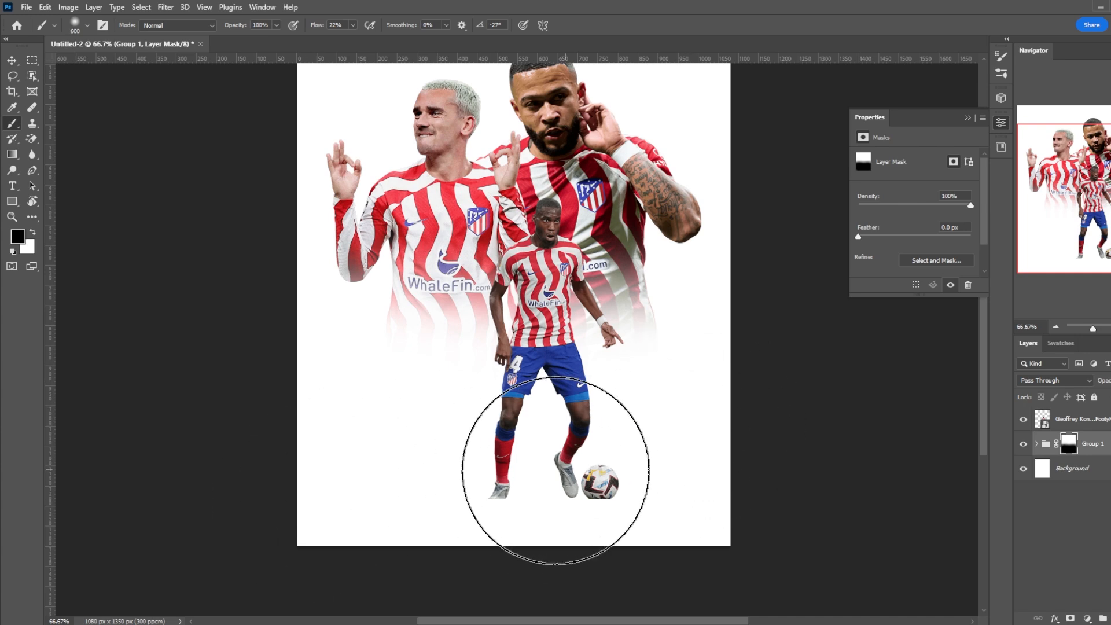
Step: Scale the small front player to 3.46% and place it at X 681 px, Y 856.5 px
scroll(655, 334, "up", 3)
scroll(541, 295, "down", 1)
scroll(542, 301, "up", 1)
key("v")
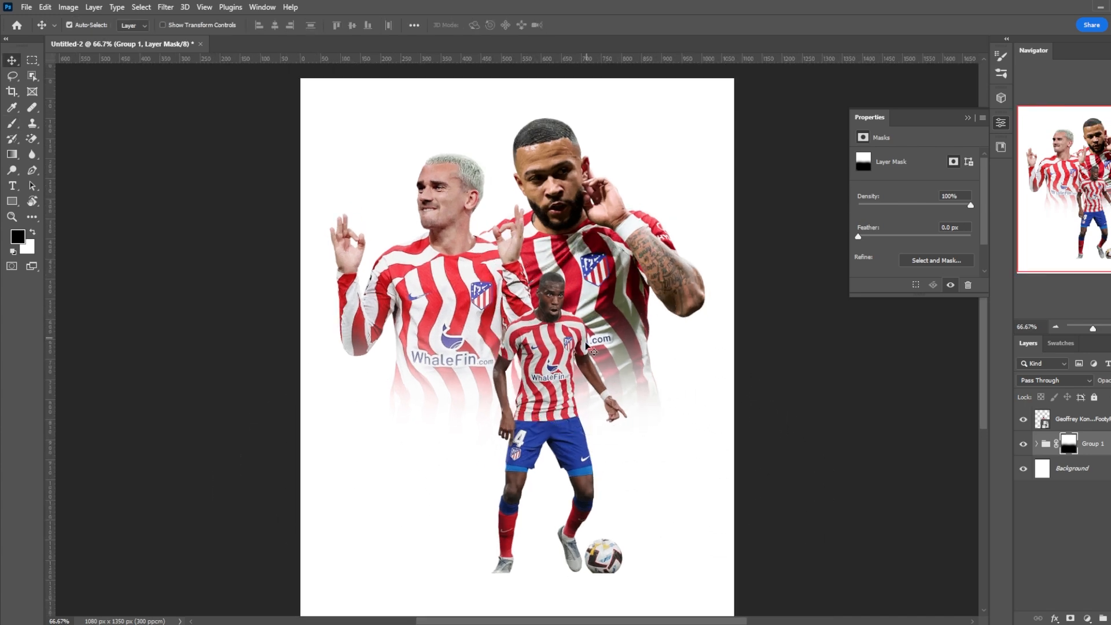
left_click(586, 338)
key("ctrl+t")
left_click_drag(628, 420, 594, 421)
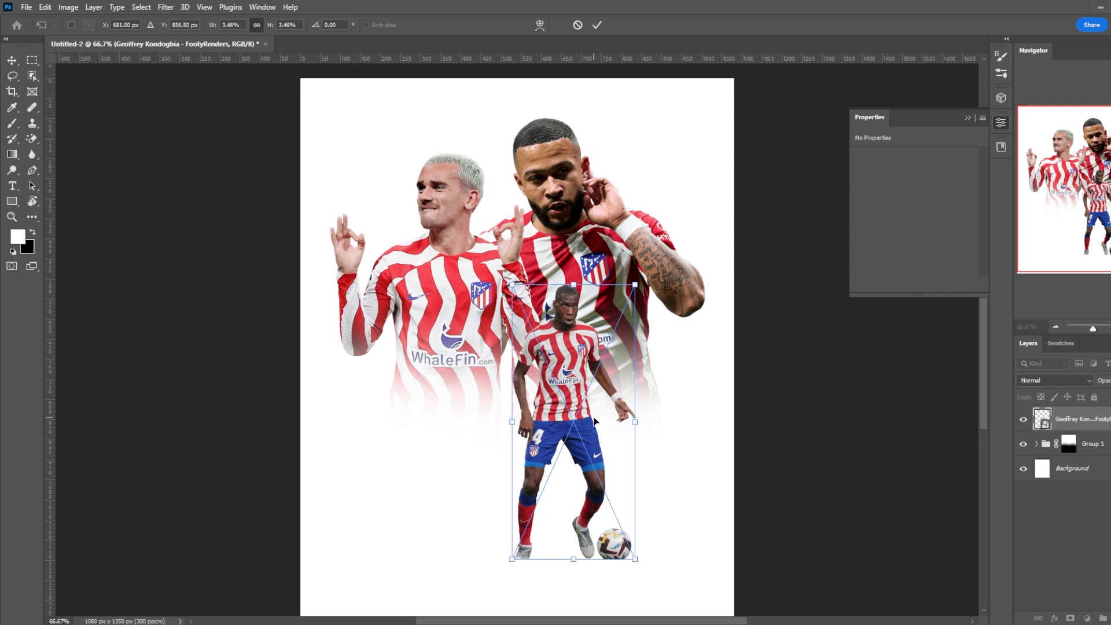
left_click(597, 25)
Step: Enlarge the bearded rear player to about 689 × 950 px and move the blond player down to Y 266 px
left_click(679, 313)
key("ctrl+t")
left_click_drag(707, 291, 684, 301)
left_click(597, 25)
left_click_drag(460, 267, 461, 299)
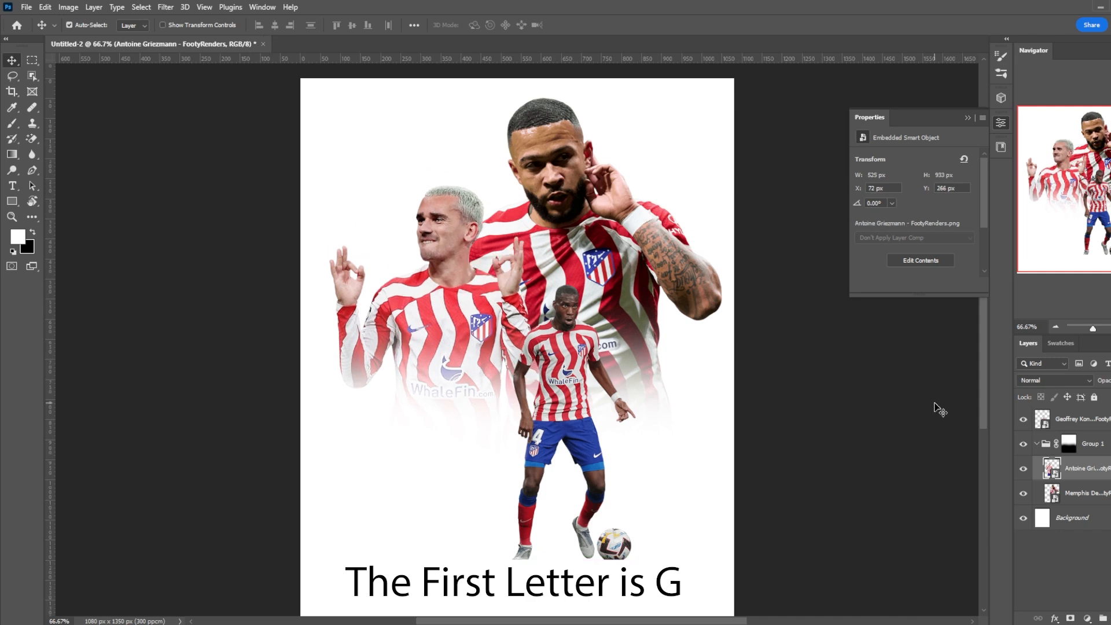
Step: Rework the shared group mask with the brush, painting white over the blond player's faded lower body
left_click(1069, 444)
key("b")
scroll(411, 434, "down", 2)
left_click_drag(450, 434, 477, 437)
key("ctrl+z")
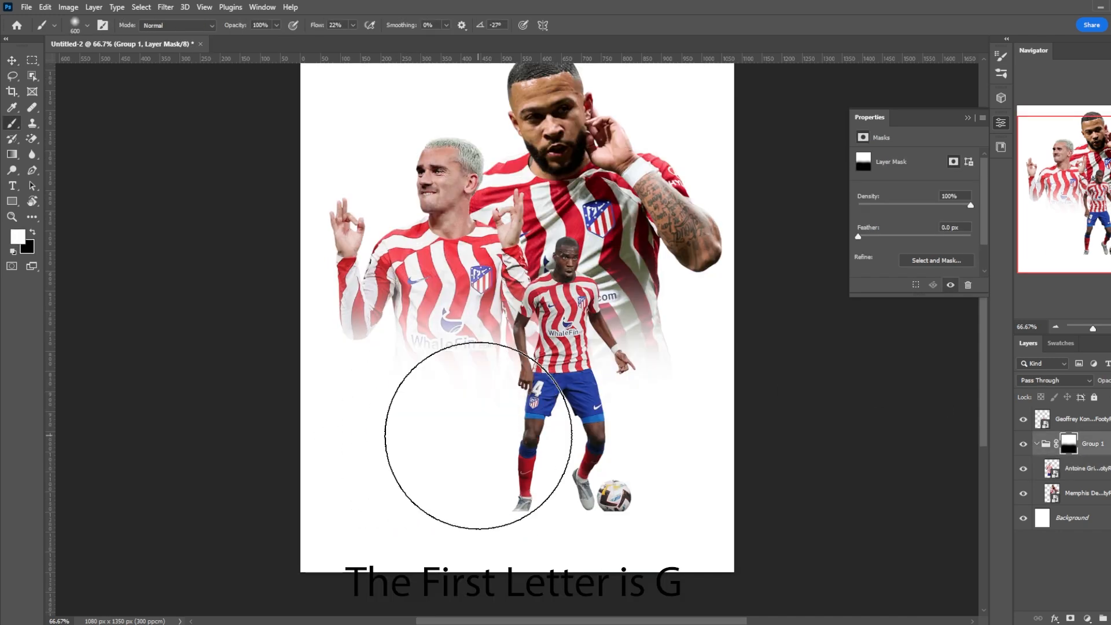
scroll(486, 427, "down", 1)
key("bracketleft")
mouse_move(416, 389)
left_mouse_down()
mouse_move(501, 385)
mouse_move(472, 397)
left_mouse_up()
key("x")
key("bracketleft")
key("bracketleft")
key("bracketleft")
key("bracketleft")
key("x")
Step: Delete the rear players' group mask and dissolve the group, keeping both player layers
left_click(1101, 476)
left_click(1101, 491)
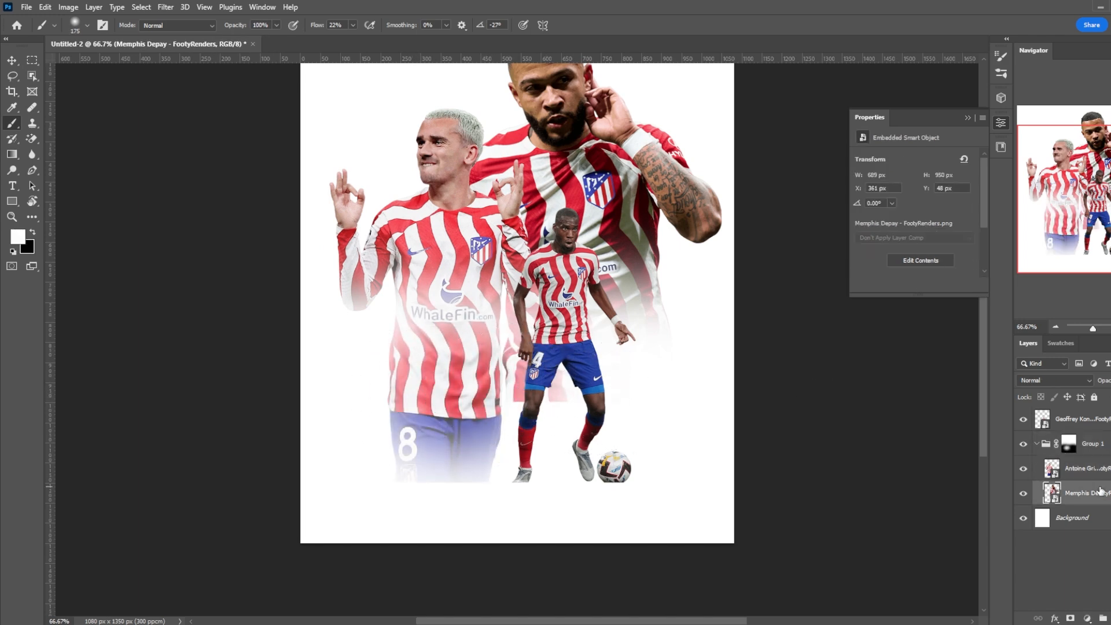
right_click(1068, 442)
left_click(1073, 463)
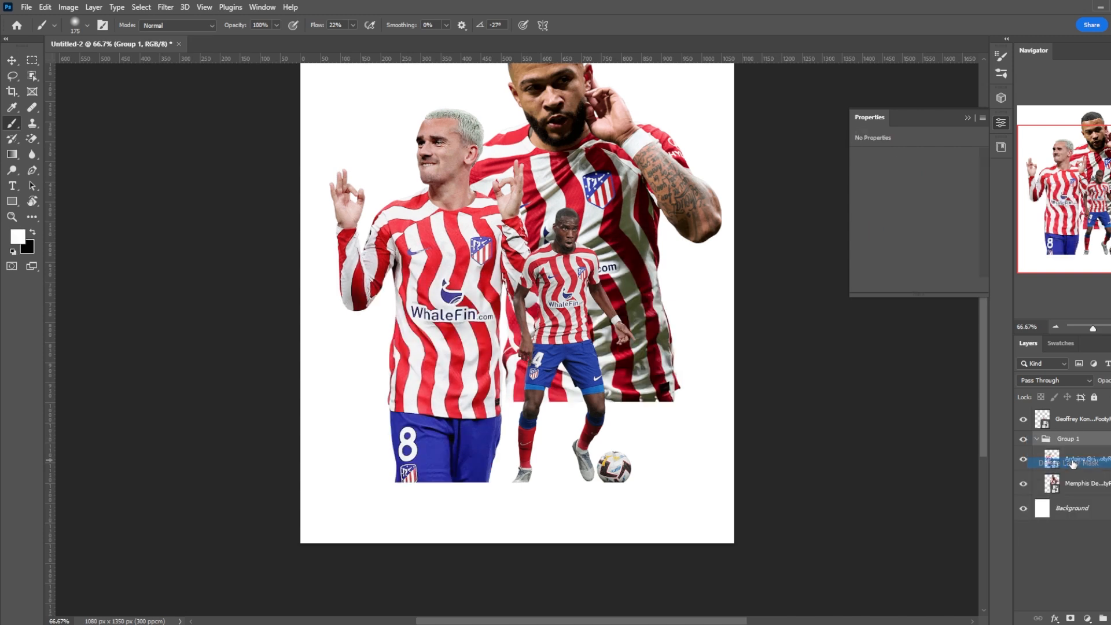
key("Delete")
left_click(670, 239)
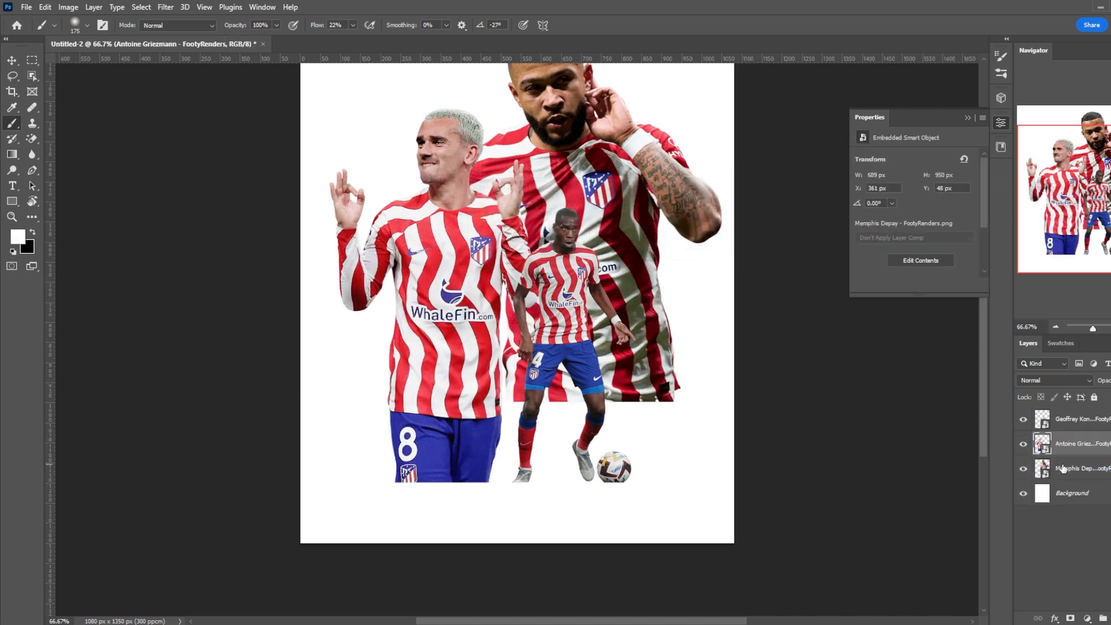
Step: Put the two rear players into separate groups and add a layer mask to the blond player's group
key("ctrl+z")
left_click(1071, 619)
key("x")
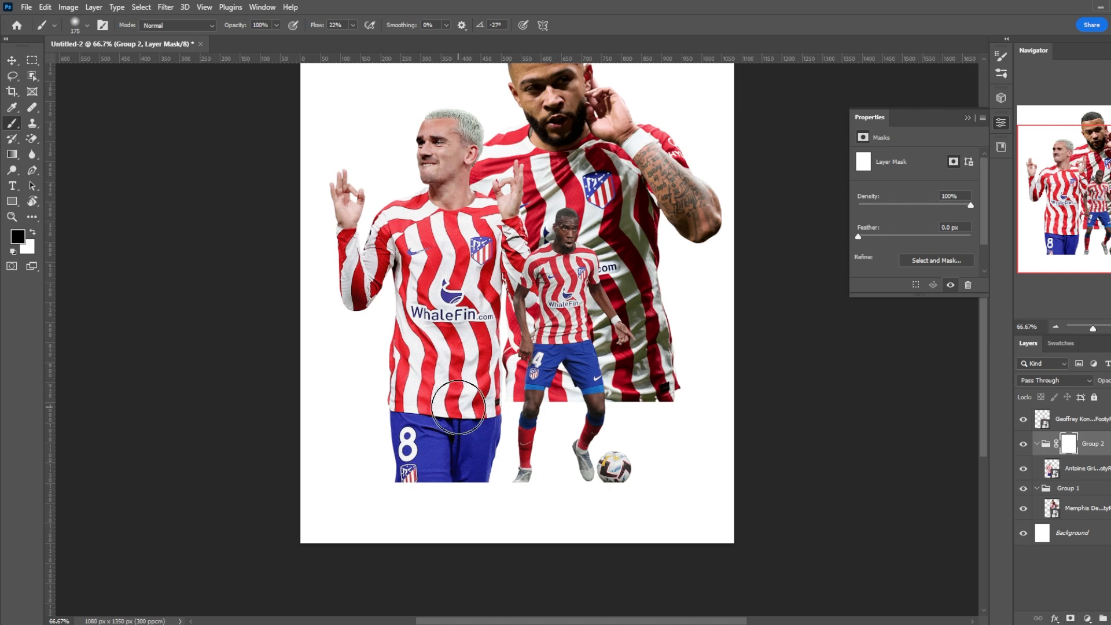
Step: Paint the blond player's group mask black with a soft brush of about 500 px to fade out the lower body
key("bracketright")
key("bracketright")
key("bracketright")
key("bracketright")
key("bracketright")
key("bracketright")
key("bracketright")
key("bracketright")
left_click(481, 486)
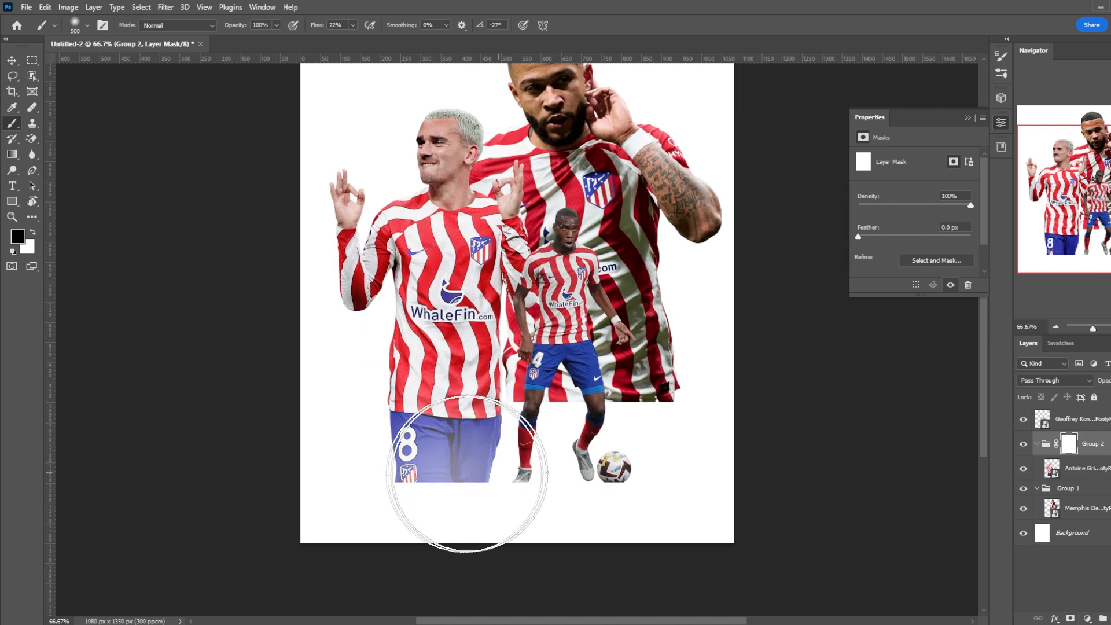
key("bracketright")
key("bracketright")
left_click(424, 471)
left_click(443, 479)
key("bracketright")
left_click(452, 460)
mouse_move(518, 479)
left_mouse_down()
mouse_move(447, 484)
mouse_move(496, 449)
left_mouse_up()
key("bracketleft")
key("bracketleft")
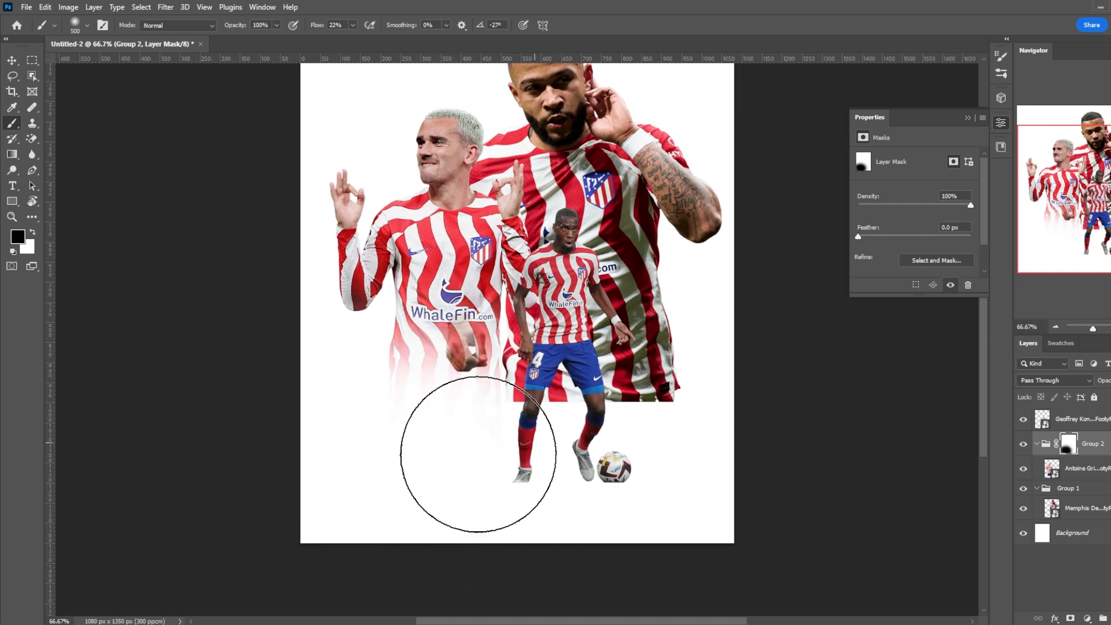
Step: Add a layer mask to the bearded player's group and fade out the bottom of the shirt with black
left_click(1069, 488)
left_click(1071, 619)
key("x")
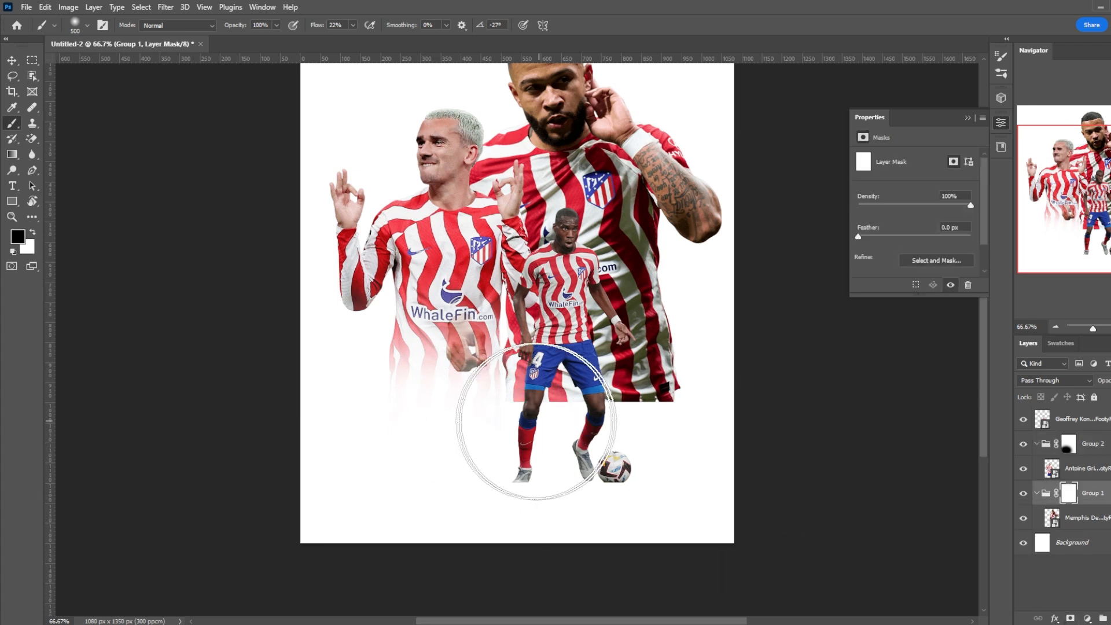
mouse_move(414, 377)
left_mouse_down()
mouse_move(669, 406)
mouse_move(730, 392)
mouse_move(697, 395)
mouse_move(722, 384)
left_mouse_up()
Step: Move the small front player slightly down with Free Transform
scroll(722, 384, "down", 1, "alt")
scroll(641, 360, "up", 1, "alt")
scroll(641, 360, "up", 1)
scroll(514, 345, "down", 3, "alt")
scroll(515, 345, "up", 3, "alt")
scroll(444, 368, "down", 1, "alt")
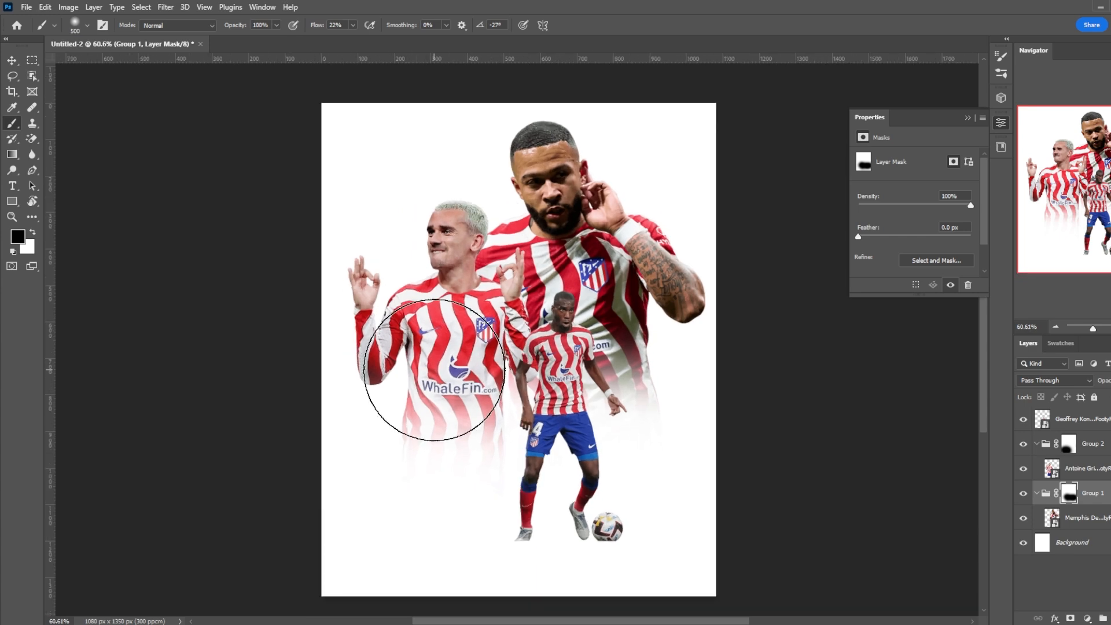
scroll(442, 370, "up", 1, "alt")
left_click(1077, 419)
key("ctrl+t")
scroll(600, 391, "up", 1)
scroll(600, 392, "down", 1)
left_click_drag(603, 386, 603, 399)
left_click(598, 25)
Step: Collapse the two rear player groups and add a new empty layer directly beneath the front player's layer
left_click(1099, 451)
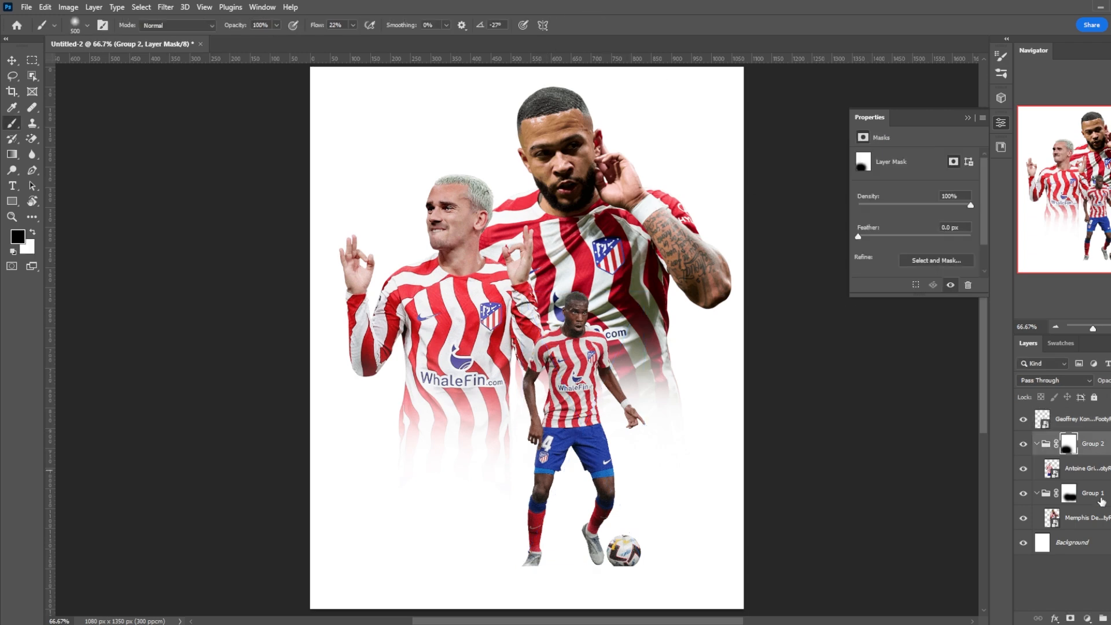
left_click(1037, 444)
left_click(1037, 468)
left_click(1104, 618)
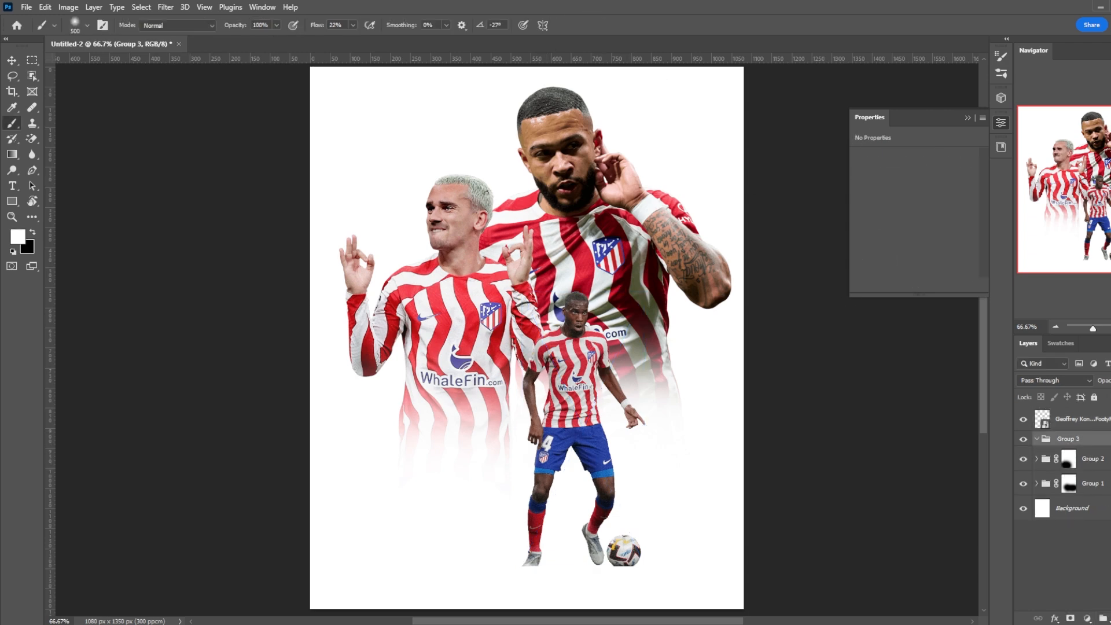
key("ctrl+z")
key("ctrl+shift+alt+n")
Step: Load a flat foot-shadow brush in black at 700 px with 100% flow
scroll(574, 422, "down", 2)
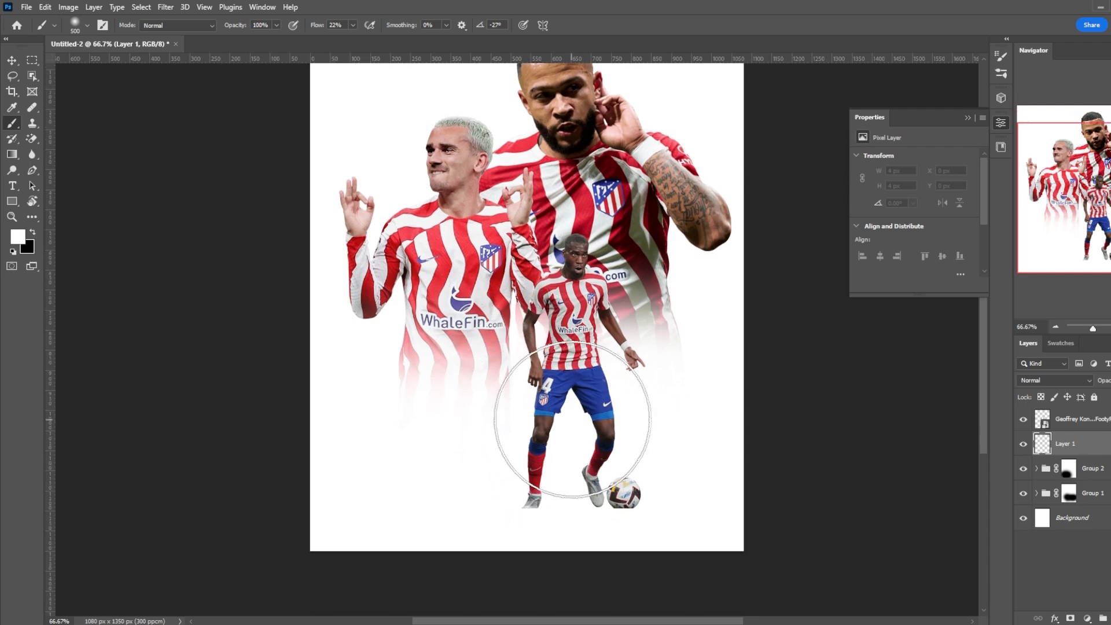
right_click(575, 417)
scroll(616, 539, "down", 3)
left_click(653, 568)
key("Return")
key("x")
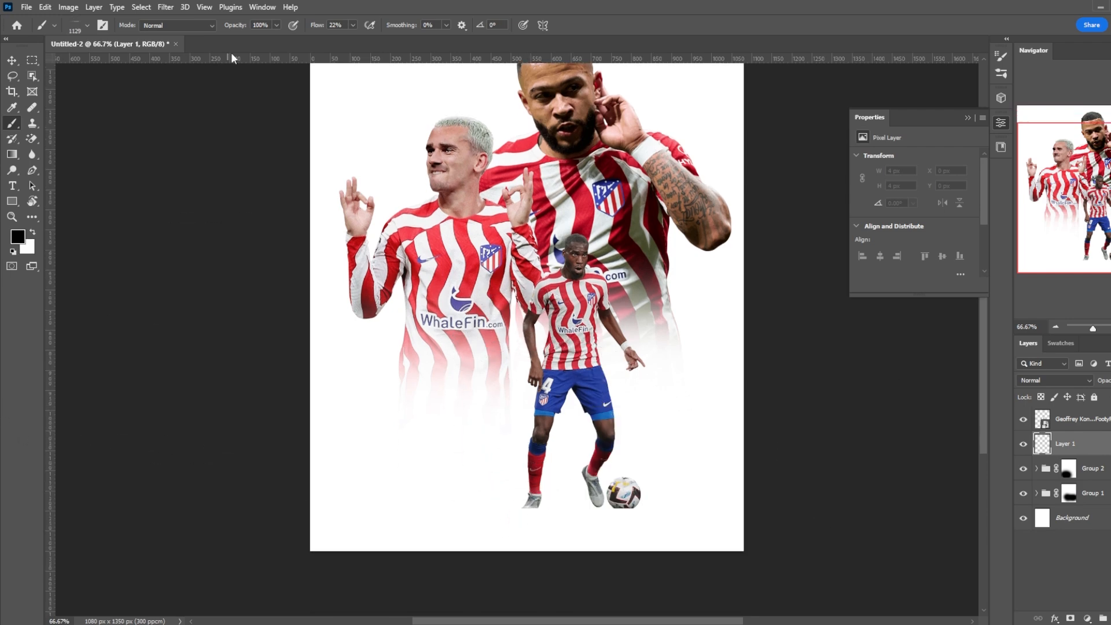
scroll(556, 517, "up", 4)
key("bracketleft")
key("bracketleft")
key("bracketleft")
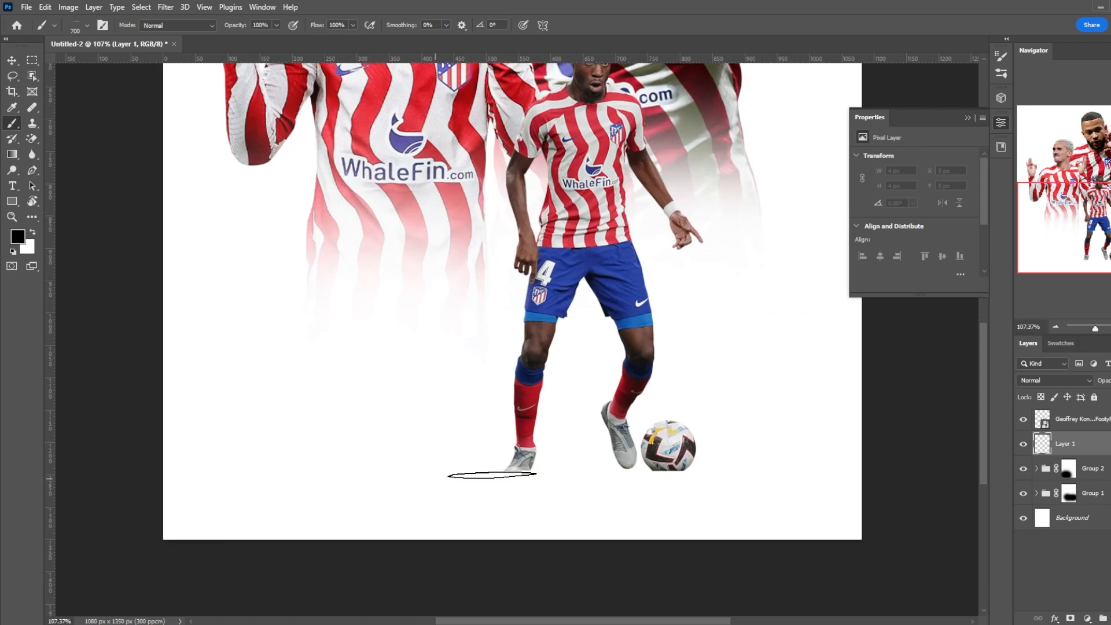
Step: Paint a flat black ground shadow about 843 × 60 px beneath the front player's feet and the ball
left_click(493, 475)
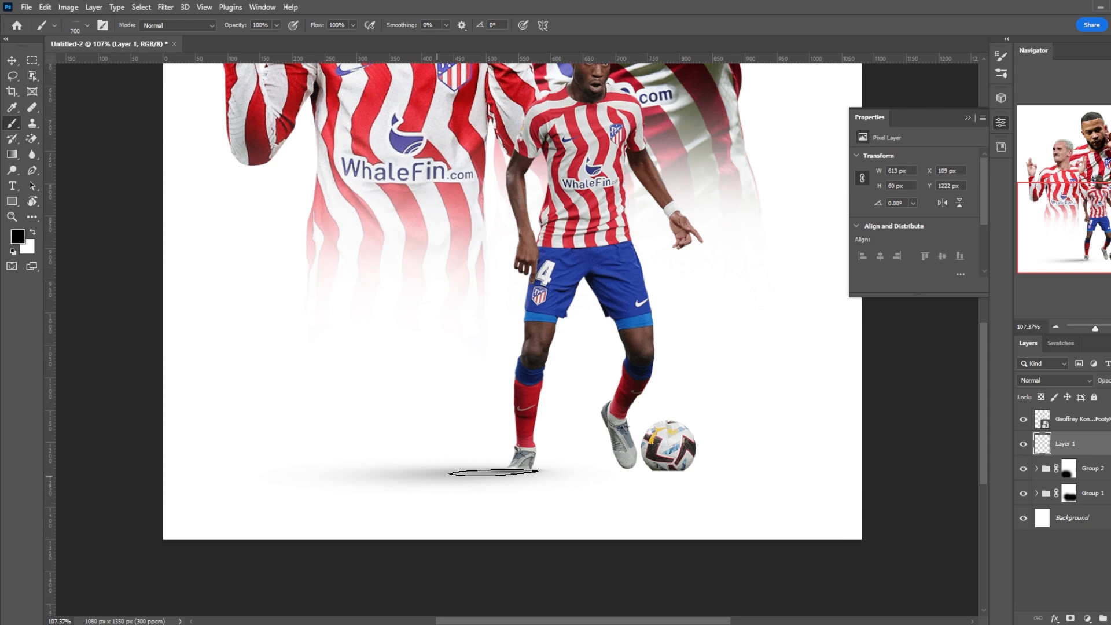
left_click(494, 473)
key("bracketleft")
left_click_drag(607, 473, 773, 485)
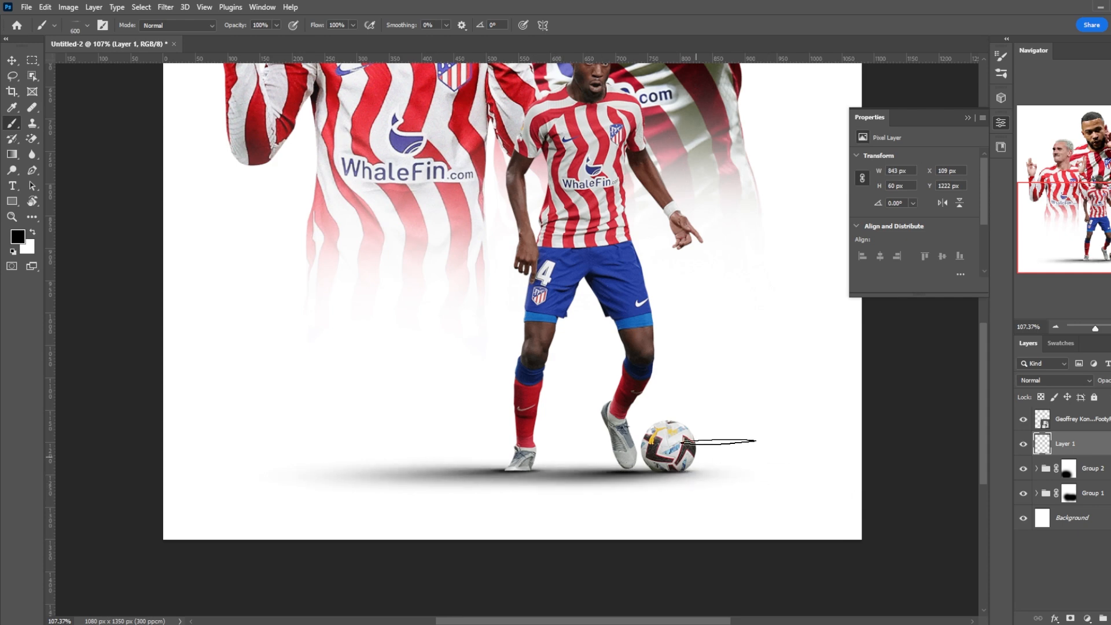
Step: Add a new layer above the front player and clip it to the player's layer
left_click(1066, 427)
key("ctrl+shift+alt+n")
right_click(1082, 426)
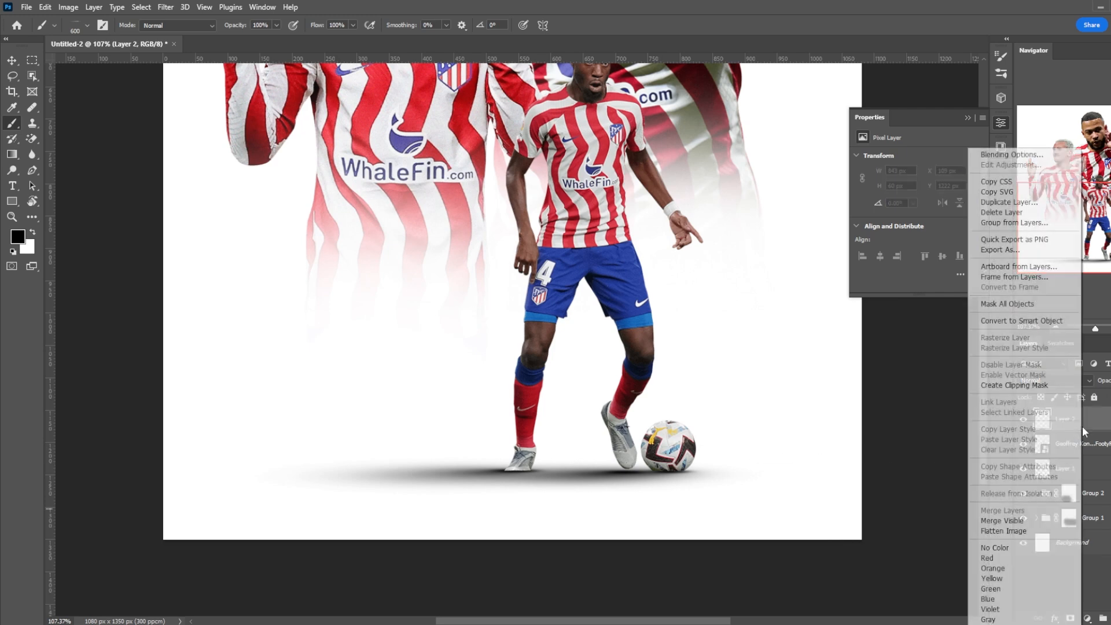
left_click(1017, 384)
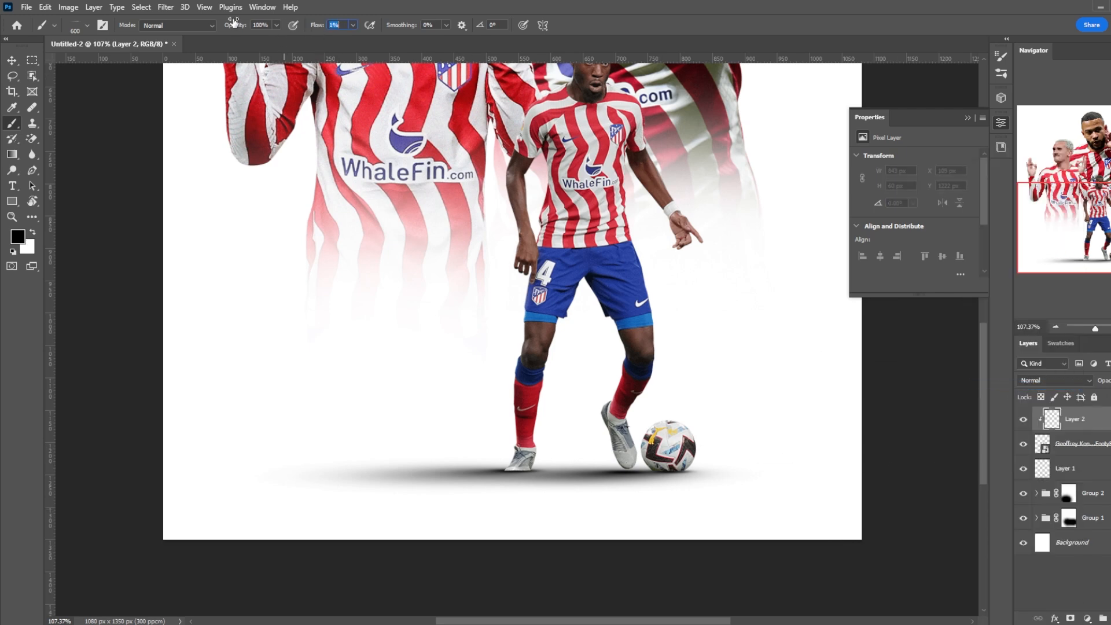
Step: Shade the front player's shoes and the underside of the ball on the clipped layer with a small soft black brush at 16% flow
scroll(444, 263, "down", 1)
right_click(508, 347)
left_click(565, 455)
key("Escape")
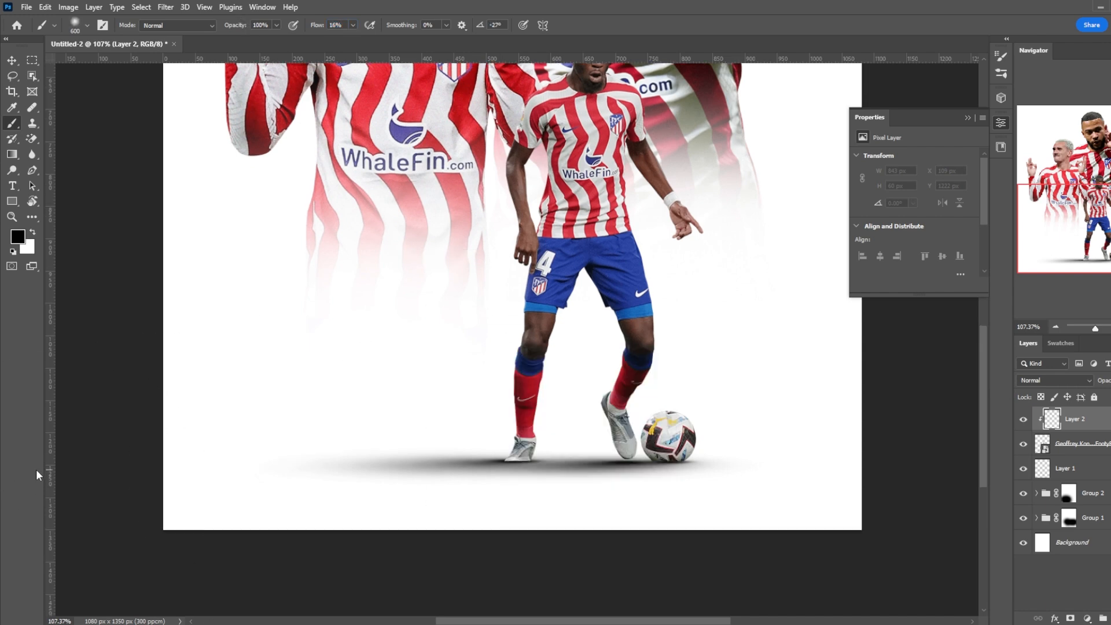
key("bracketleft")
key("bracketleft")
key("bracketleft")
key("bracketleft")
key("bracketleft")
key("bracketleft")
key("bracketleft")
key("bracketleft")
key("bracketleft")
mouse_move(568, 491)
left_mouse_down()
mouse_move(474, 488)
mouse_move(681, 500)
mouse_move(652, 494)
mouse_move(694, 485)
mouse_move(593, 487)
left_mouse_up()
key("bracketright")
key("bracketright")
Step: Deepen the shading on the front player's shoes and the ball with a 90 px soft brush at 33% flow
left_click_drag(321, 25, 330, 25)
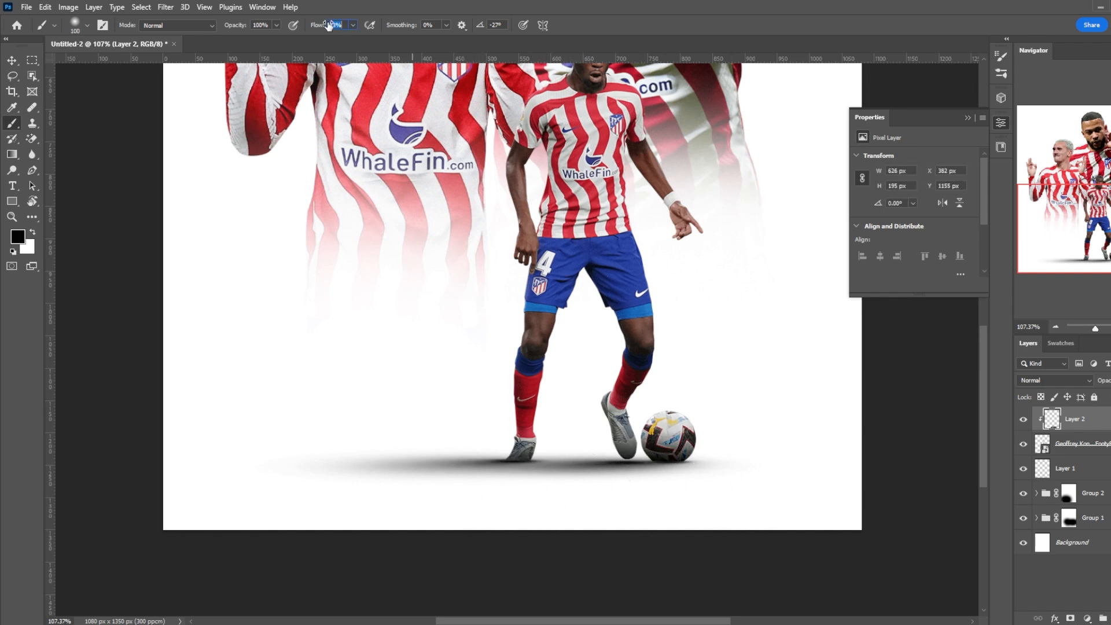
key("bracketleft")
key("bracketleft")
scroll(689, 414, "up", 5)
key("bracketleft")
mouse_move(480, 363)
left_mouse_down()
mouse_move(470, 485)
mouse_move(476, 400)
mouse_move(509, 279)
mouse_move(551, 300)
mouse_move(546, 320)
left_mouse_up()
scroll(780, 471, "down", 2)
scroll(752, 462, "up", 3)
Step: Add a new layer above the flat ground shadow and set the brush to 56% opacity with a 0° tip angle
left_click(1077, 468)
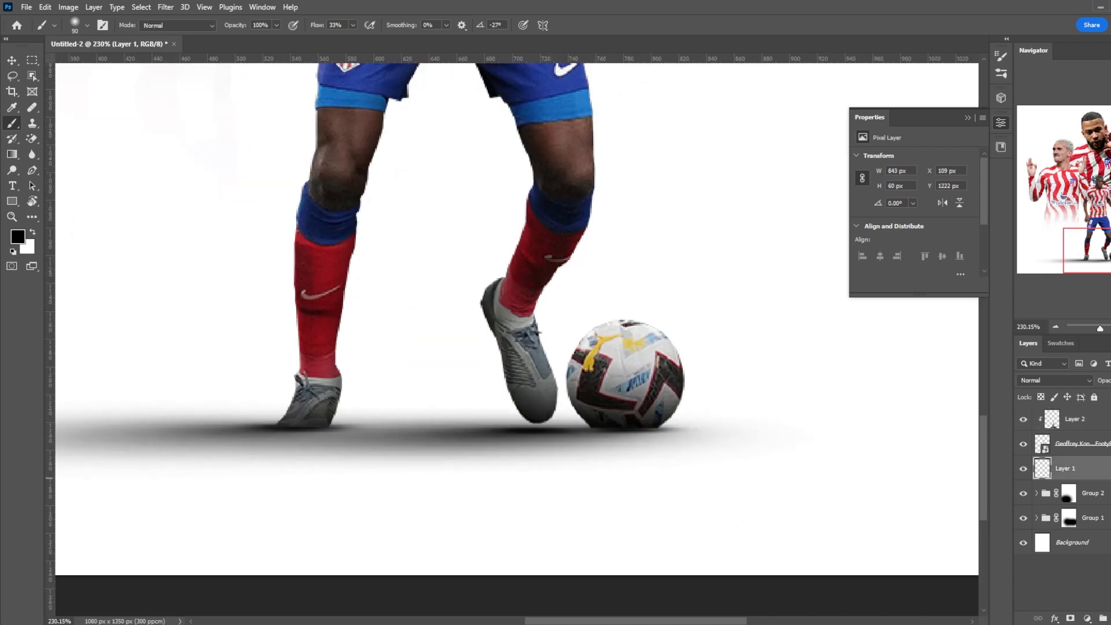
key("ctrl+shift+alt+n")
right_click(586, 410)
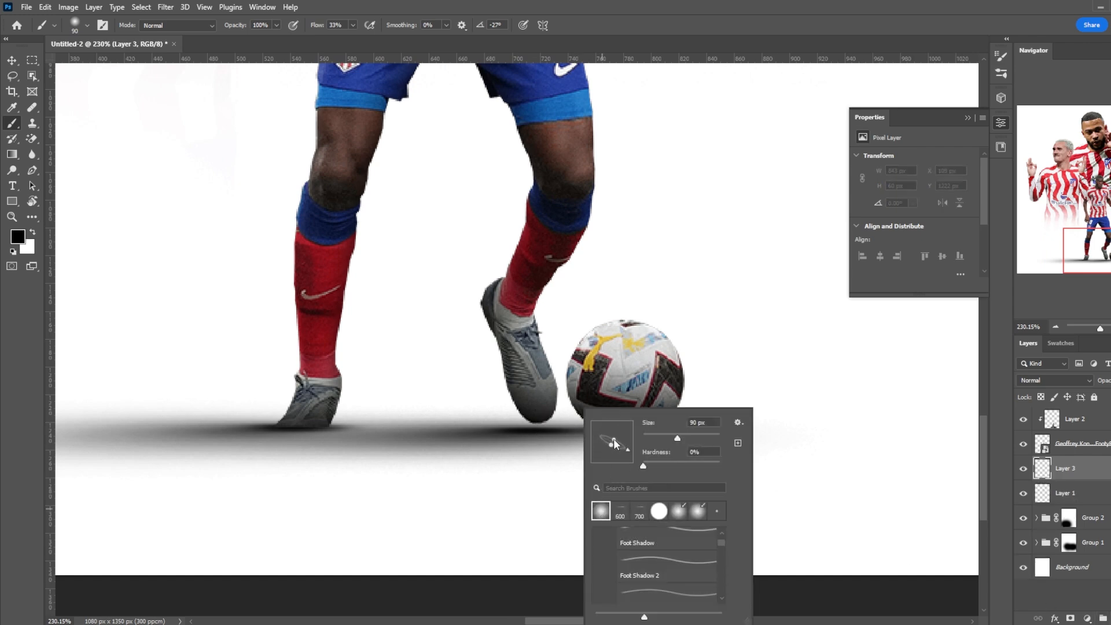
left_click_drag(628, 447, 631, 443)
left_click_drag(245, 25, 218, 25)
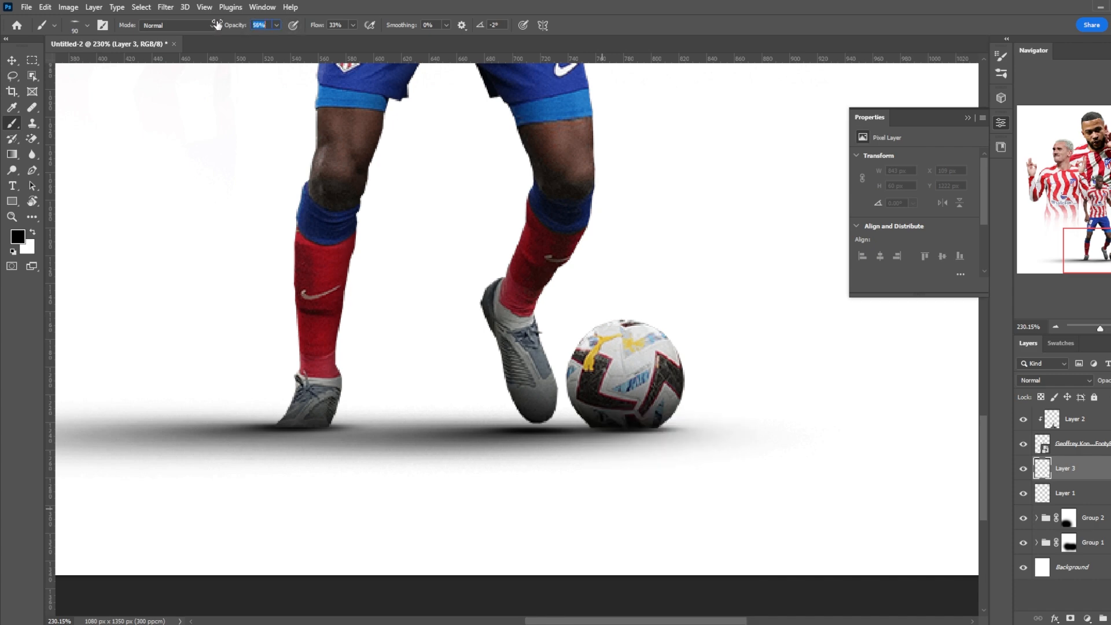
right_click(405, 181)
left_click(455, 216)
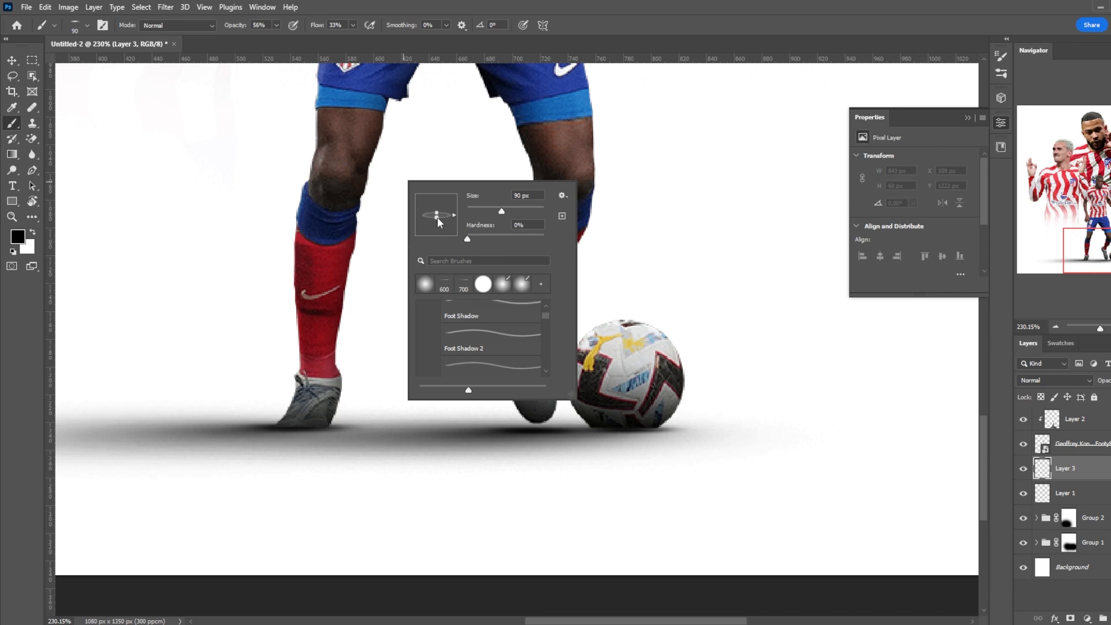
Step: Paint a second, softer black shadow about 652 × 56 px under the front player's feet and the ball, enlarging the brush to 250 px
left_click(7, 424)
key("bracketright")
key("bracketright")
key("bracketright")
key("bracketright")
left_click(313, 433)
key("bracketright")
left_click(288, 433)
key("bracketright")
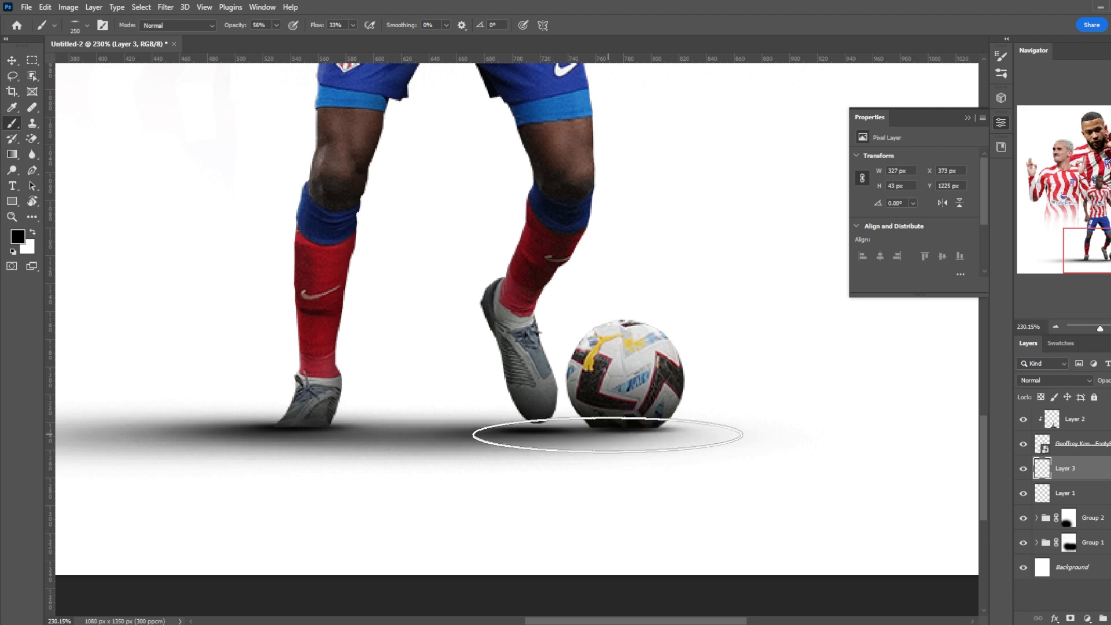
left_click(608, 434)
left_click(602, 435)
scroll(387, 441, "down", 3)
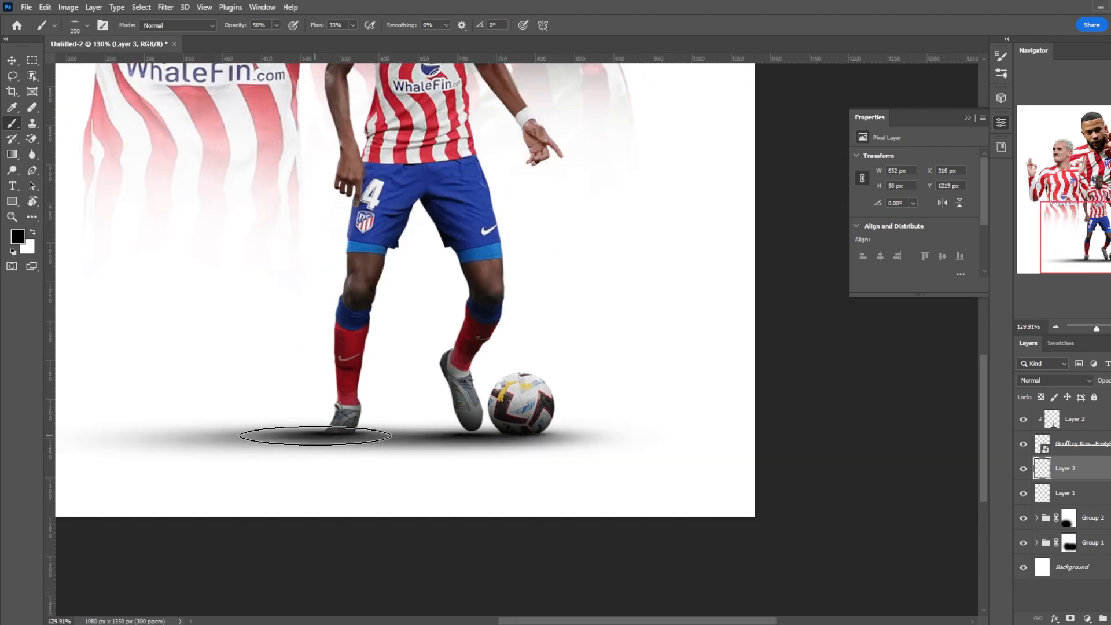
scroll(541, 442, "up", 5)
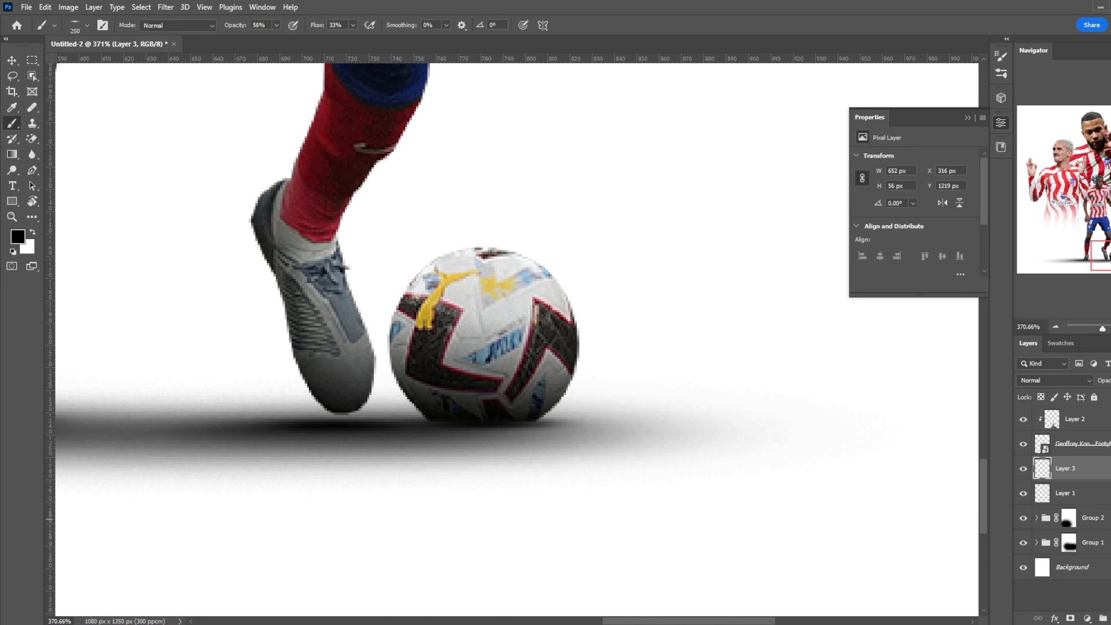
Step: Add another layer and paint a tight contact shadow about 130 × 17 px beneath the ball with a smaller brush at 100% opacity
key("ctrl+shift+alt+n")
left_click_drag(234, 27, 290, 27)
scroll(553, 391, "up", 3)
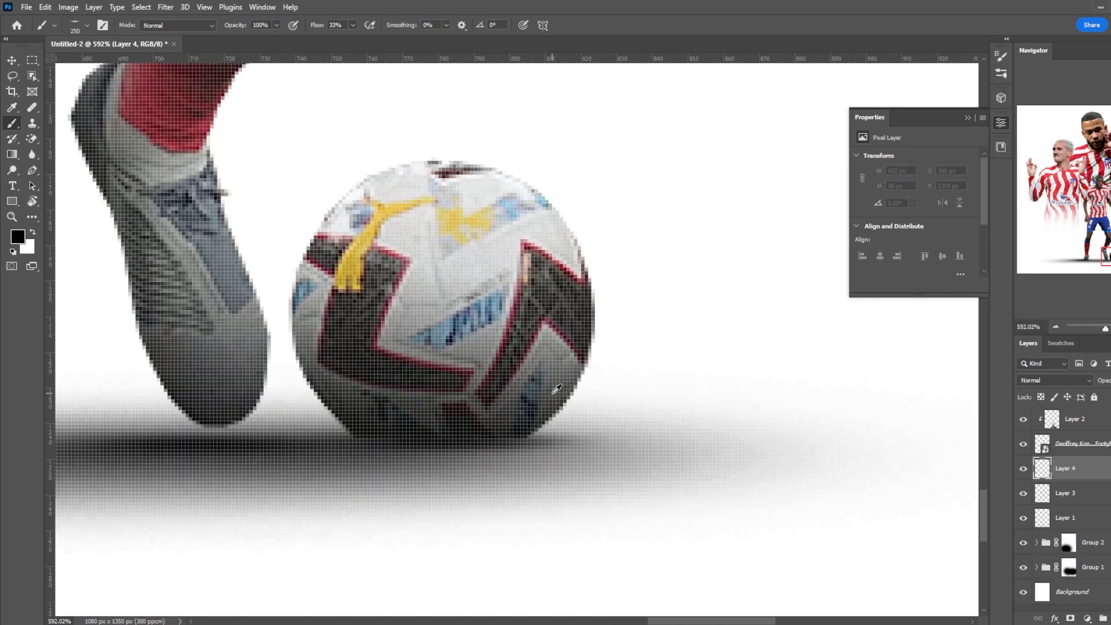
scroll(553, 392, "down", 1)
key("[")
key("[")
key("[")
key("[")
key("[")
key("[")
left_click_drag(481, 416, 456, 421)
Step: Add a matching contact shadow beneath the front player's standing foot and compare the poster with and without that layer
scroll(492, 432, "down", 6)
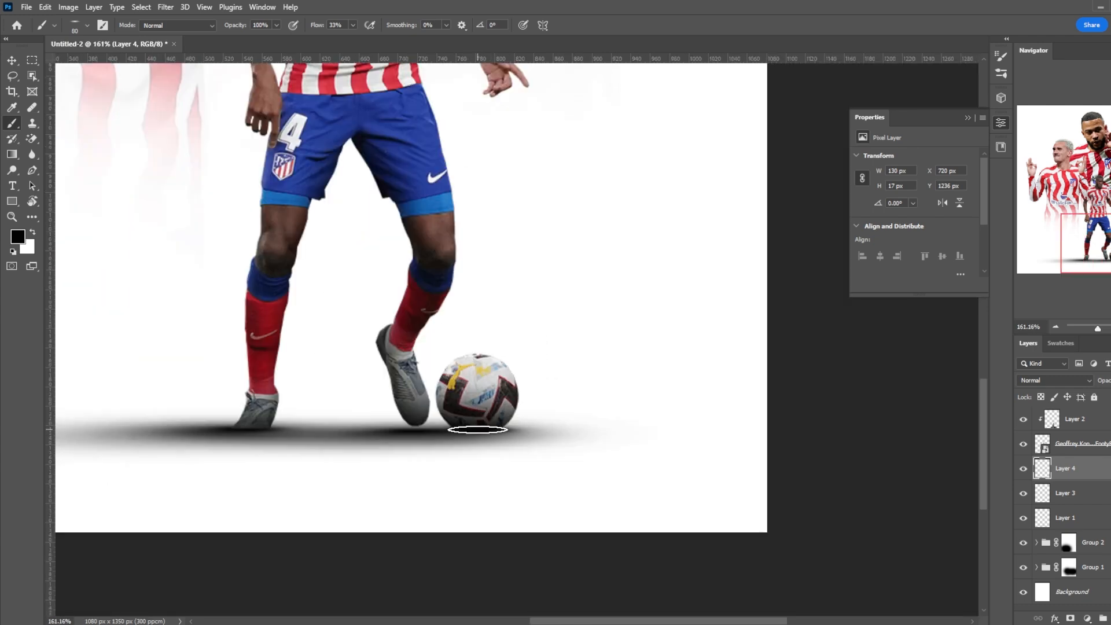
left_click(258, 429)
scroll(550, 434, "down", 4)
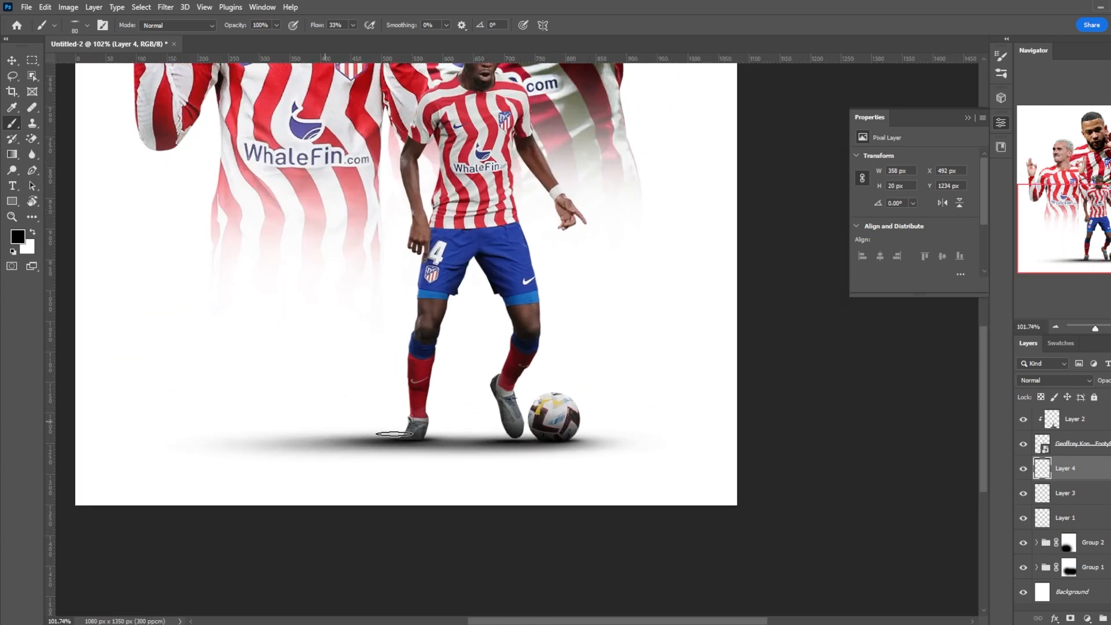
left_click(1024, 469)
left_click(1024, 469)
scroll(583, 373, "down", 4)
scroll(584, 373, "up", 4)
scroll(512, 316, "up", 1)
Step: Open the Camera Raw Filter on the front player and set Exposure to +0.15, Texture to +72 and Saturation to -13
key("alt+]")
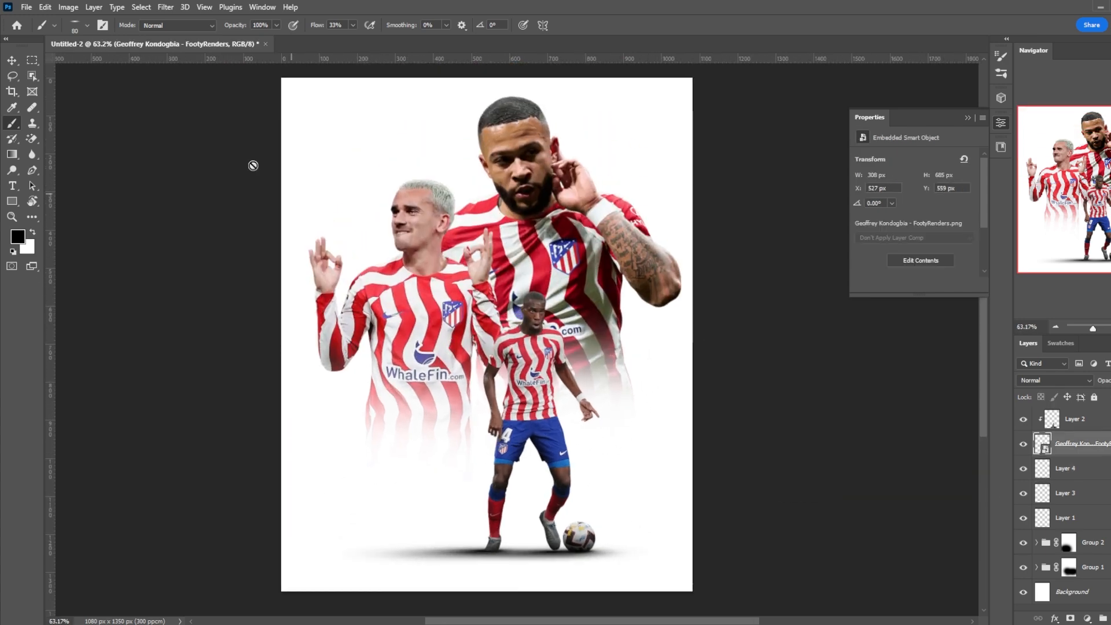
left_click(166, 7)
left_click(199, 94)
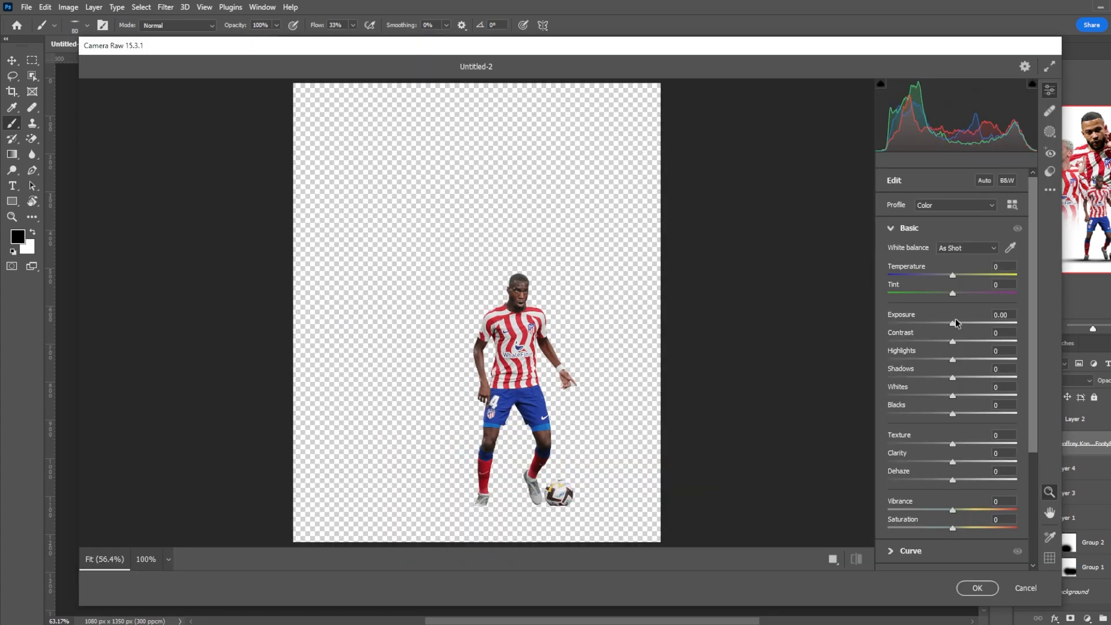
left_click_drag(953, 322, 956, 322)
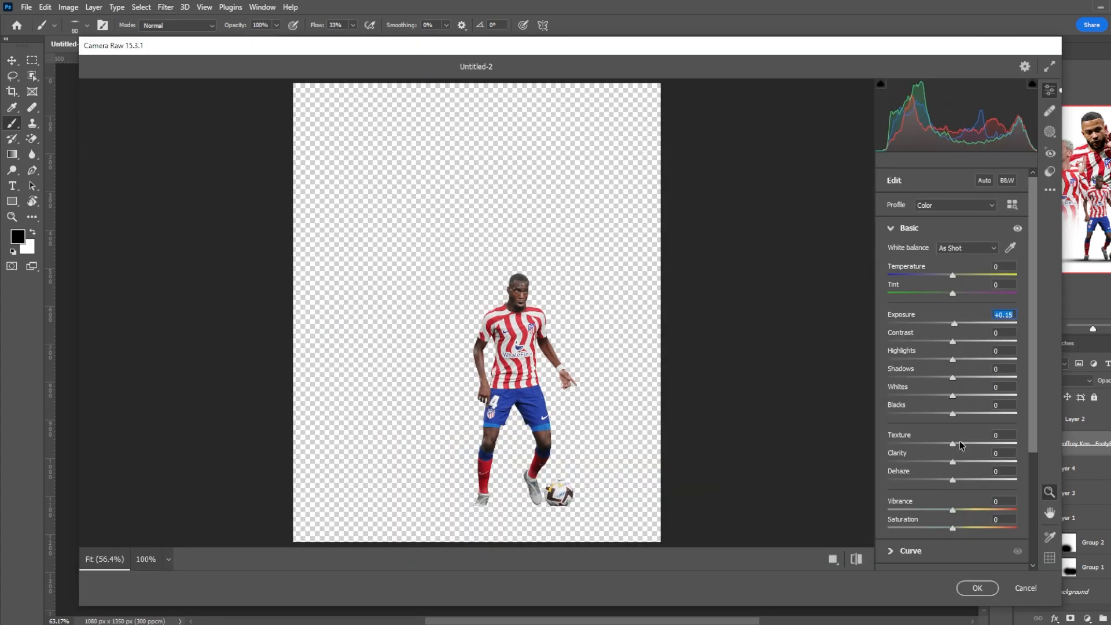
left_click_drag(961, 445, 1000, 444)
scroll(951, 430, "down", 3)
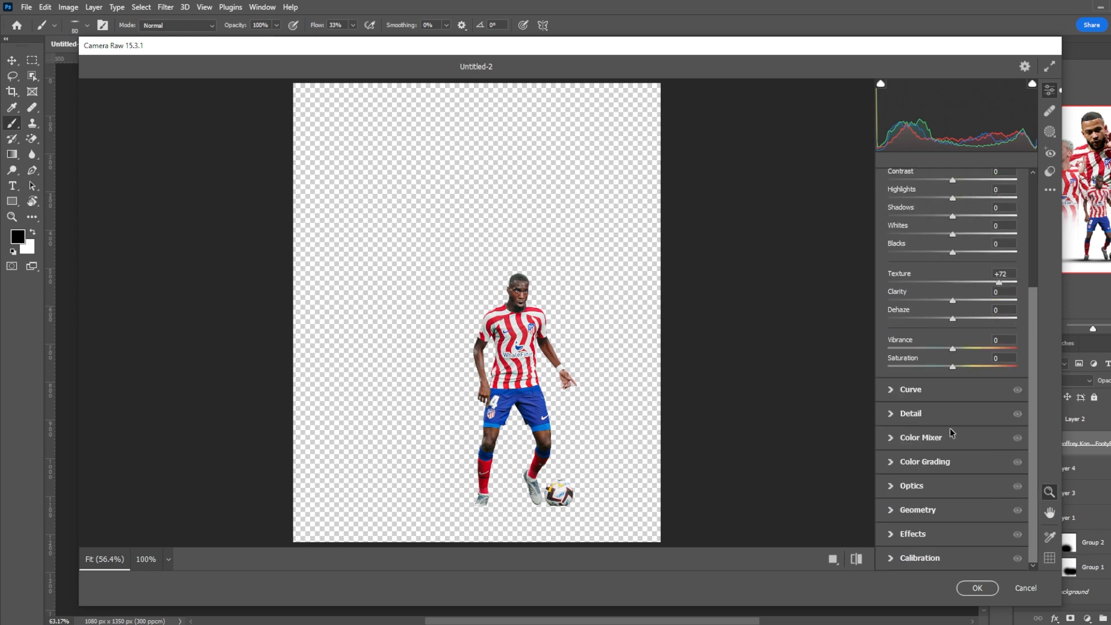
left_click_drag(949, 369, 945, 370)
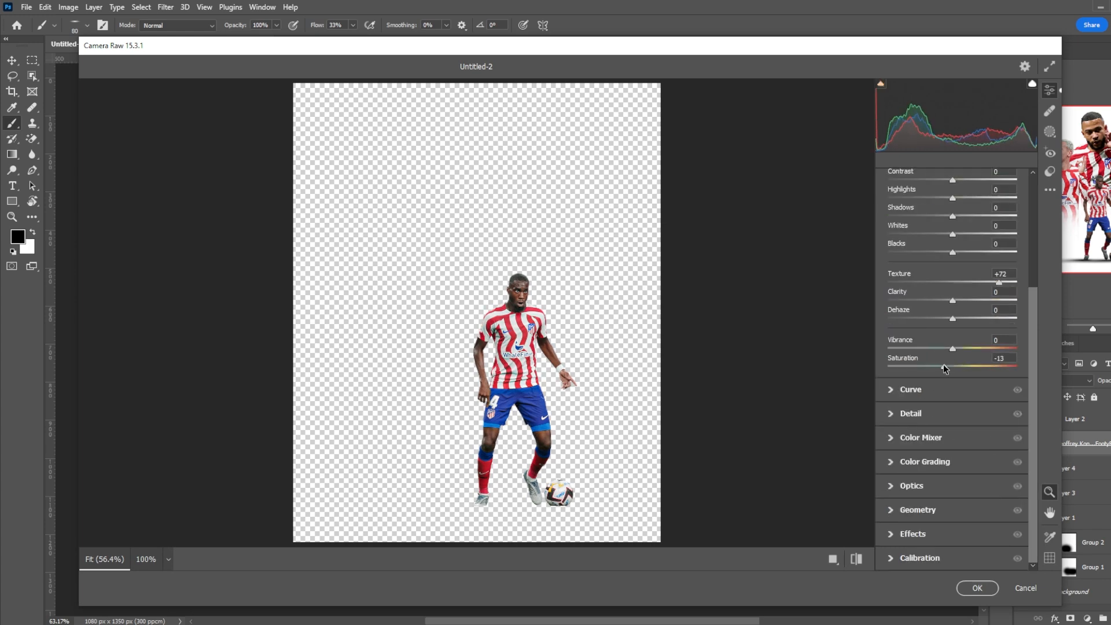
Step: Raise the curve's black point to output 12, add some sharpening, and apply the Camera Raw Filter to the front player
left_click(925, 396)
left_click_drag(887, 420, 887, 414)
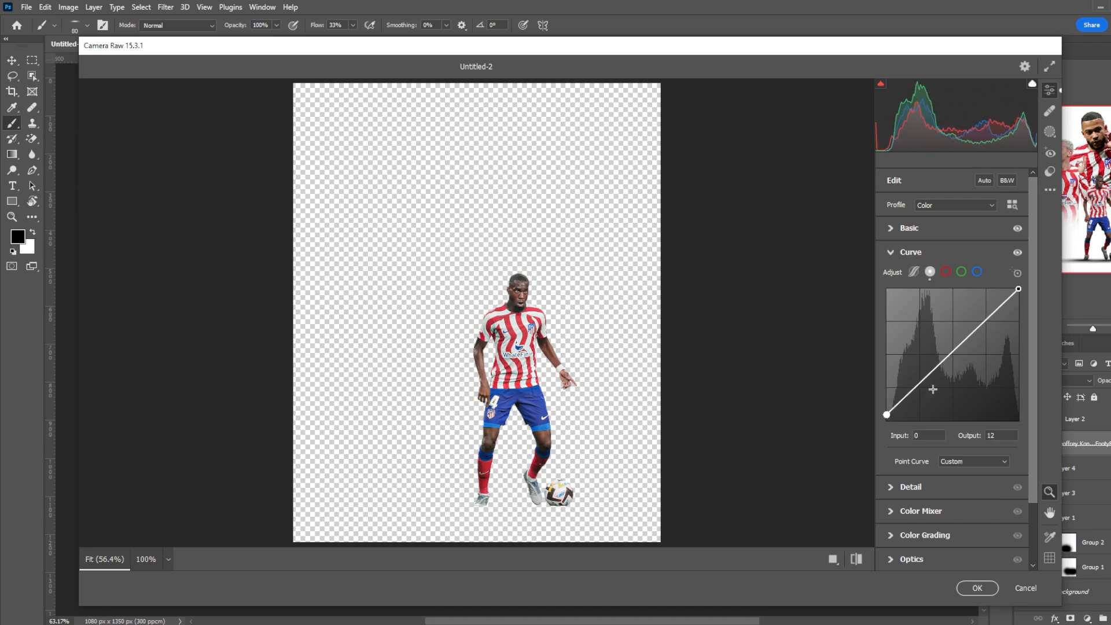
scroll(933, 390, "down", 2)
left_click(938, 412)
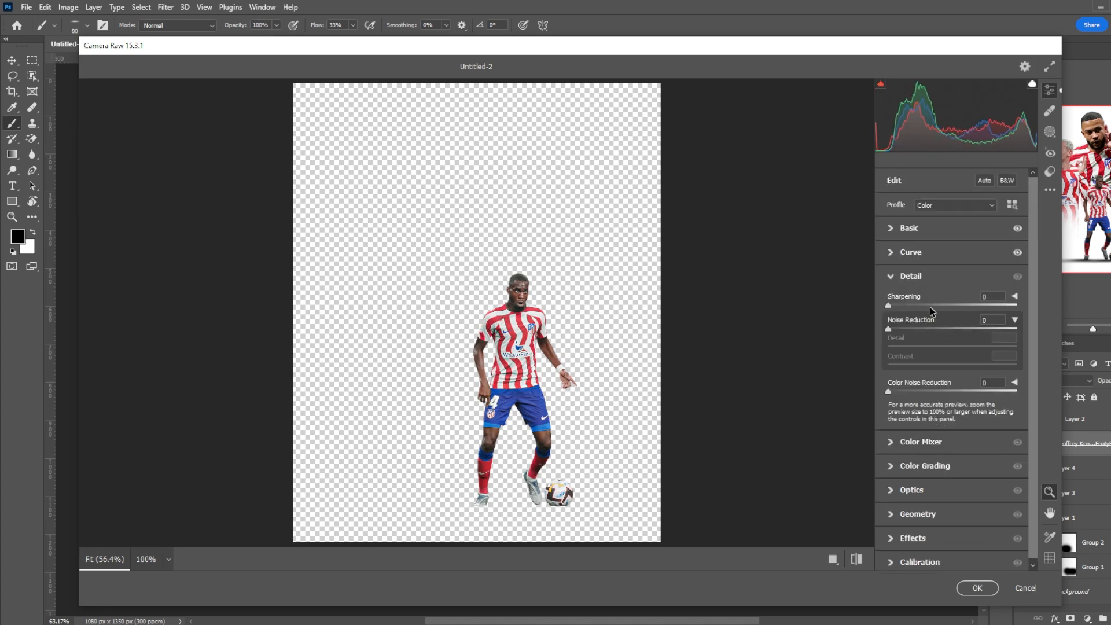
left_click_drag(929, 305, 916, 308)
left_click(966, 586)
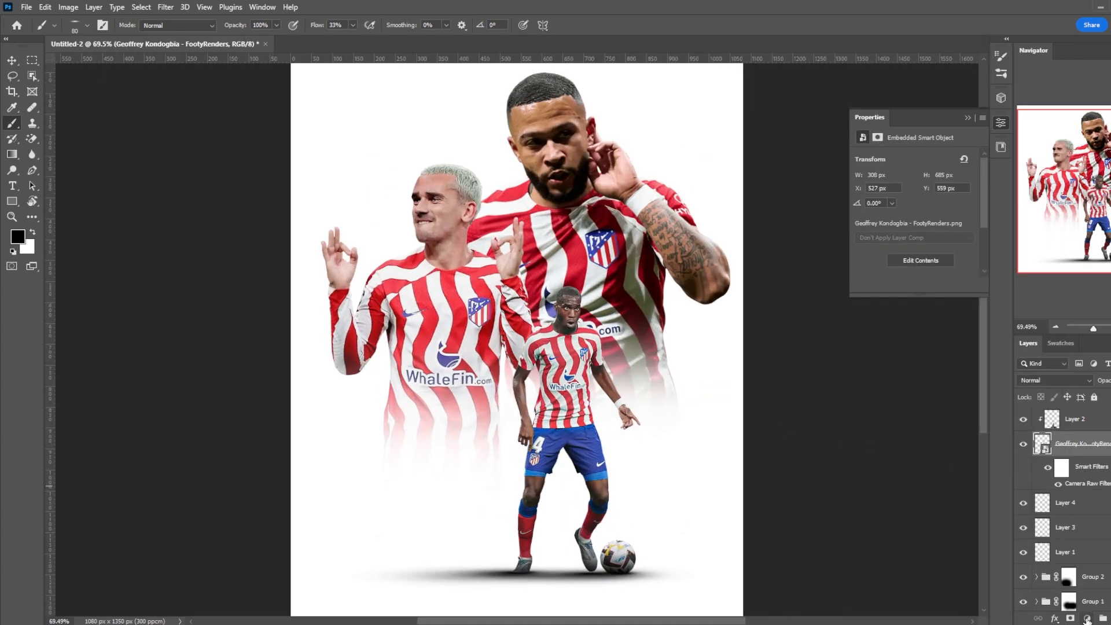
Step: Add a Color Lookup adjustment clipped to the front player, using the 3Strip.look 3D LUT
left_click(1088, 619)
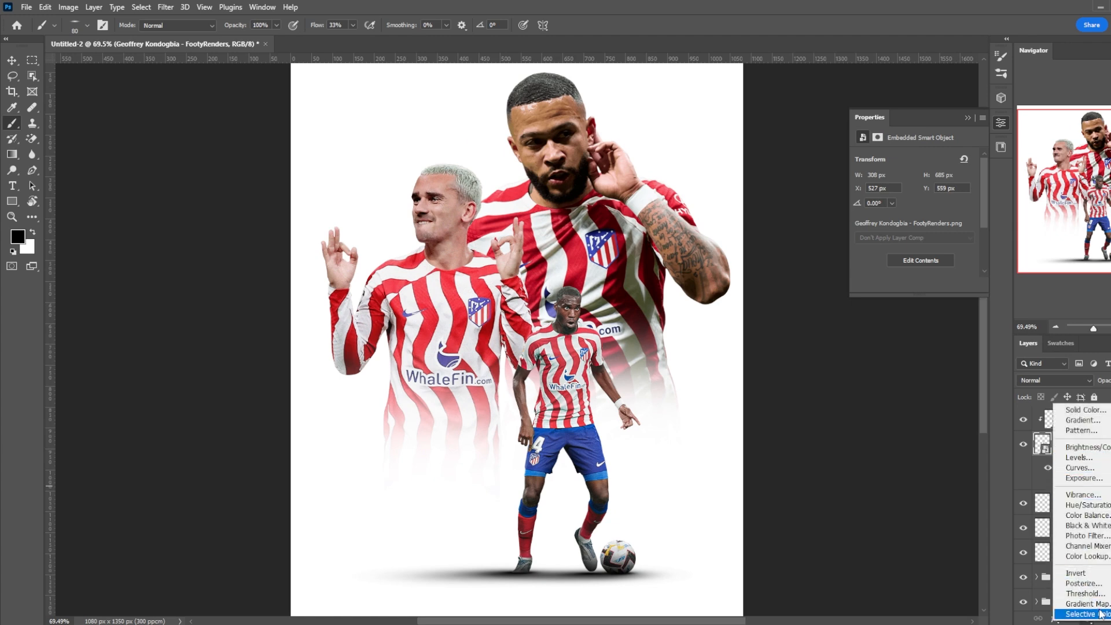
left_click(1087, 556)
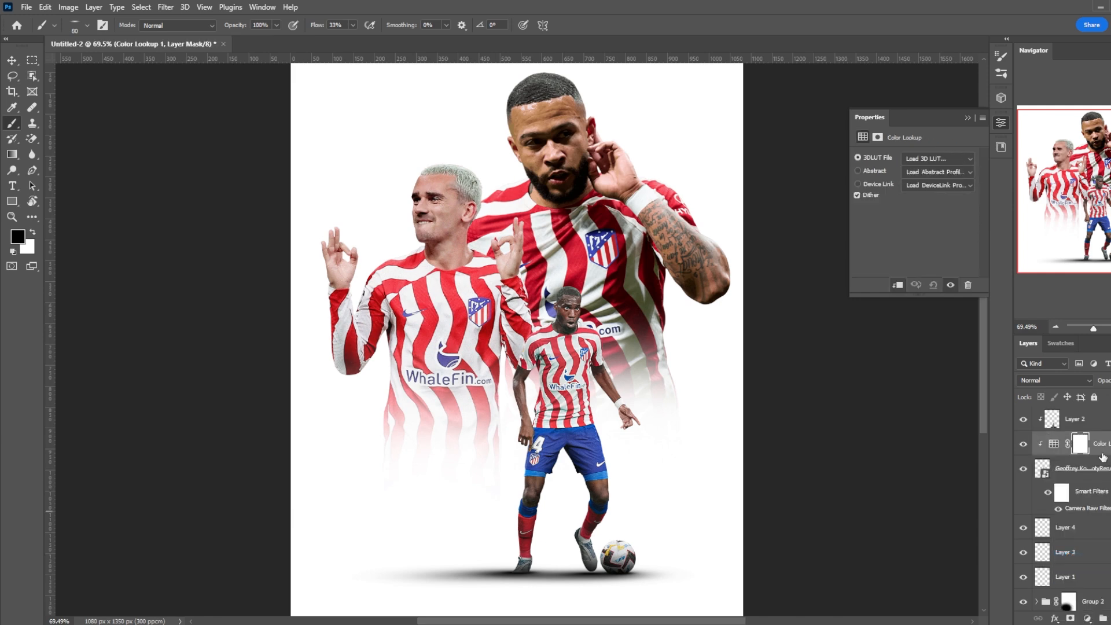
left_click(932, 157)
left_click(930, 52)
left_click(1019, 447)
scroll(708, 372, "down", 3)
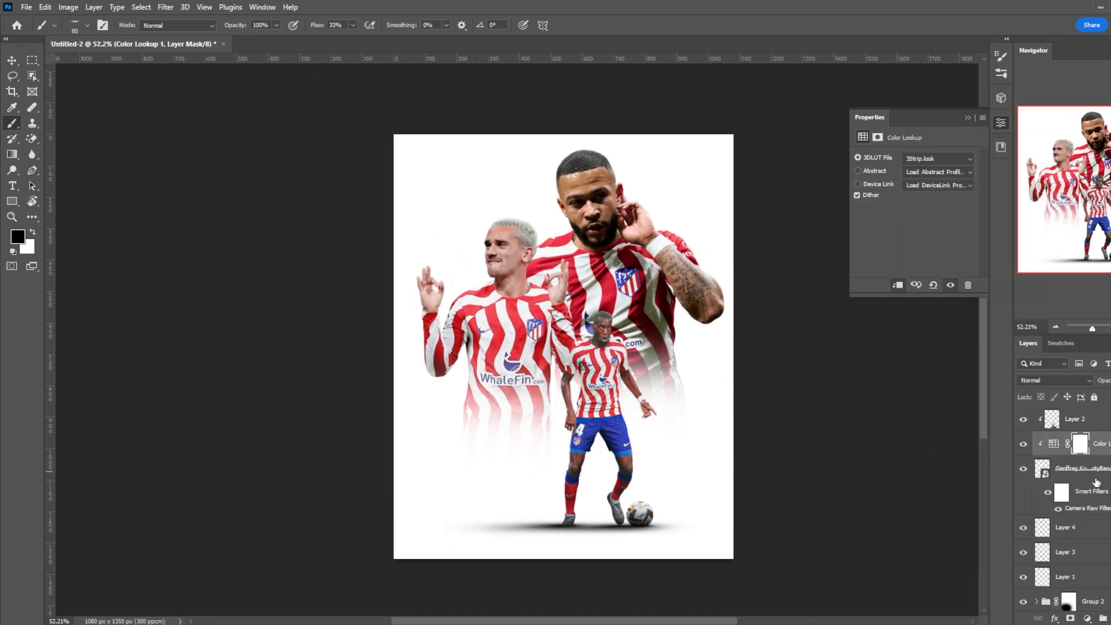
Step: Copy the Color Lookup adjustment into Group 2, remove the extra player copy, and clip the adjustment to the left rear player
left_click(1095, 479, "shift")
scroll(1077, 492, "down", 2)
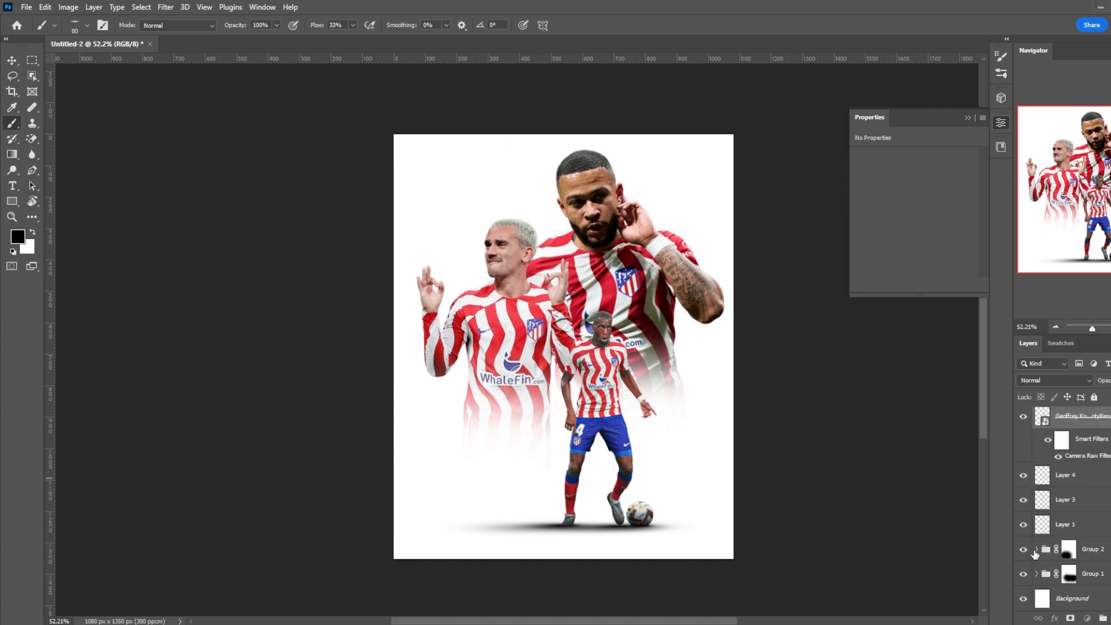
left_click(1042, 550)
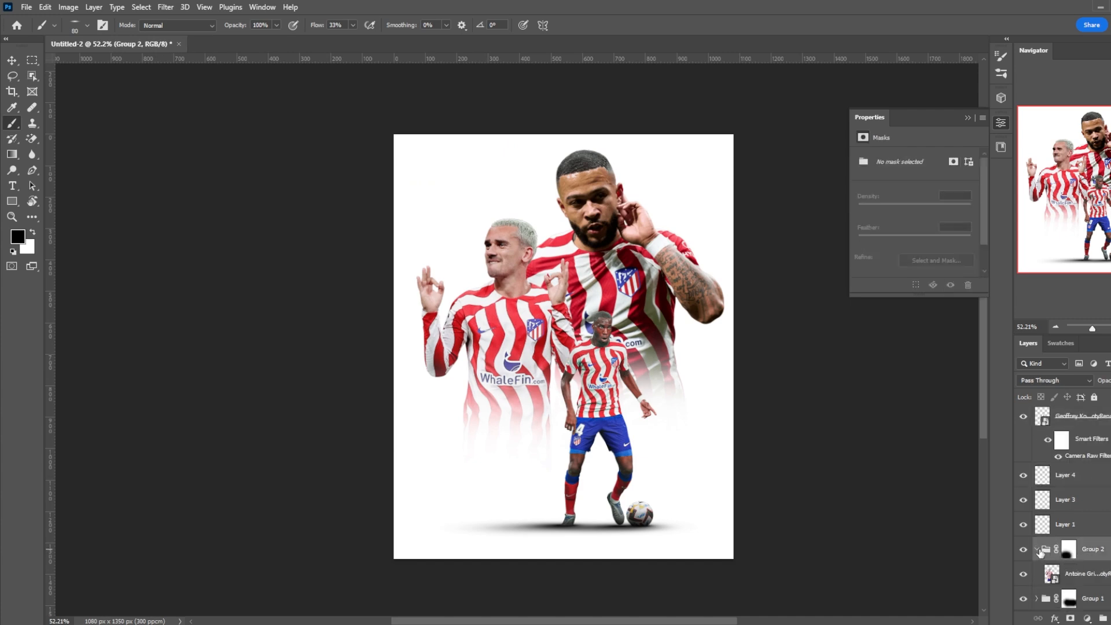
left_click(1036, 550)
left_click(1099, 550)
key("ctrl+v")
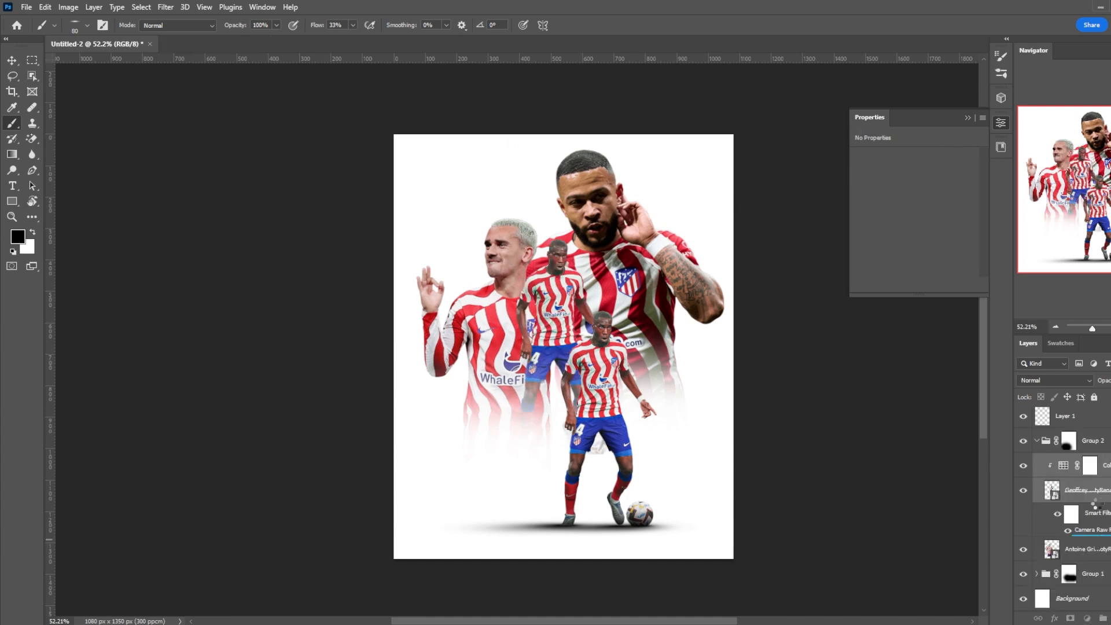
left_click(1094, 495)
left_click(1101, 521)
key("Delete")
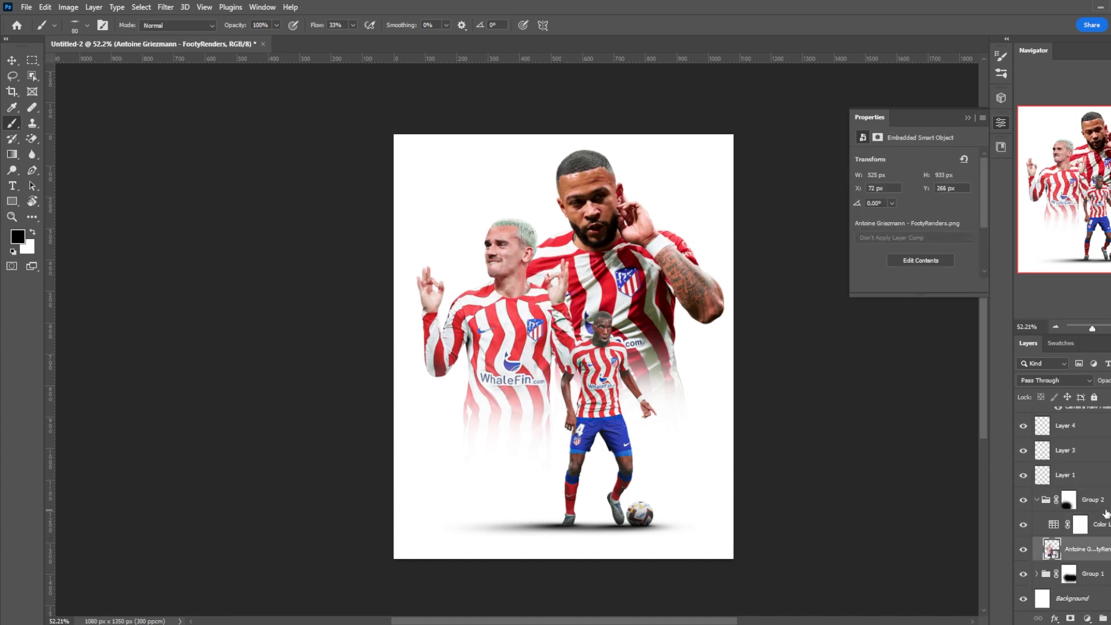
right_click(1103, 520)
key("Escape")
scroll(597, 278, "up", 2)
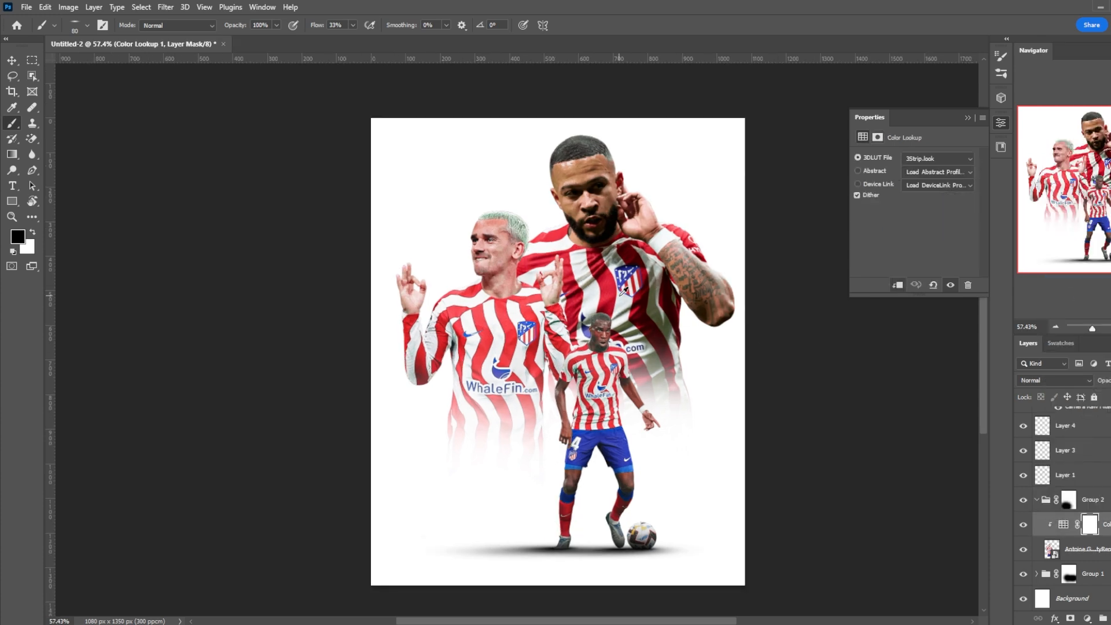
Step: Copy the Color Lookup adjustment into Group 1 without the extra player copy and clip it to the large rear player
key("v")
left_click(599, 281)
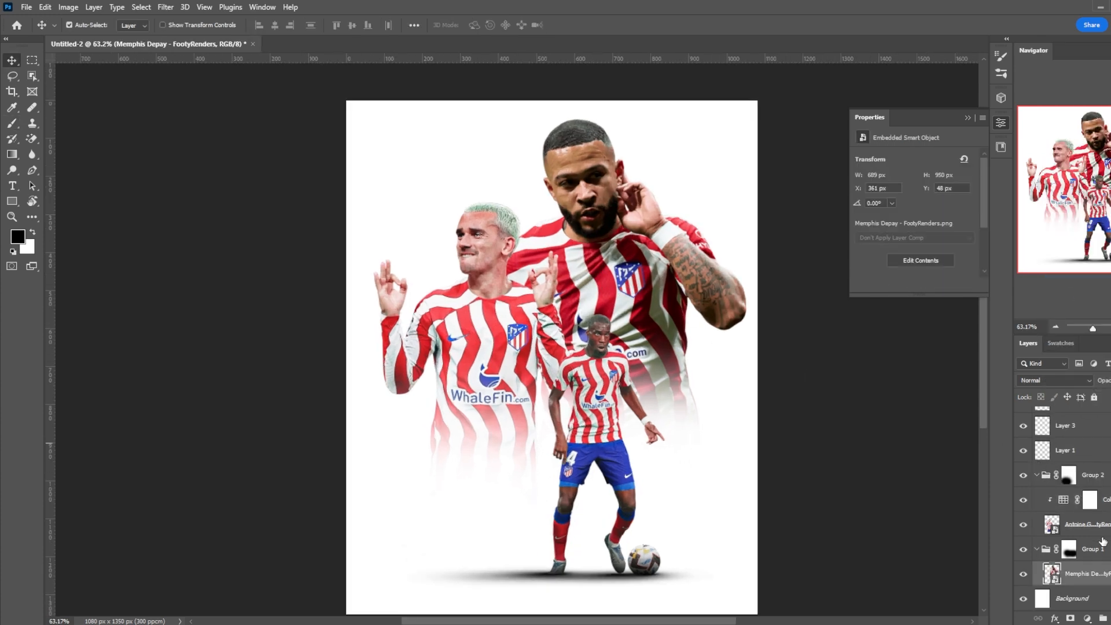
key("ctrl+z")
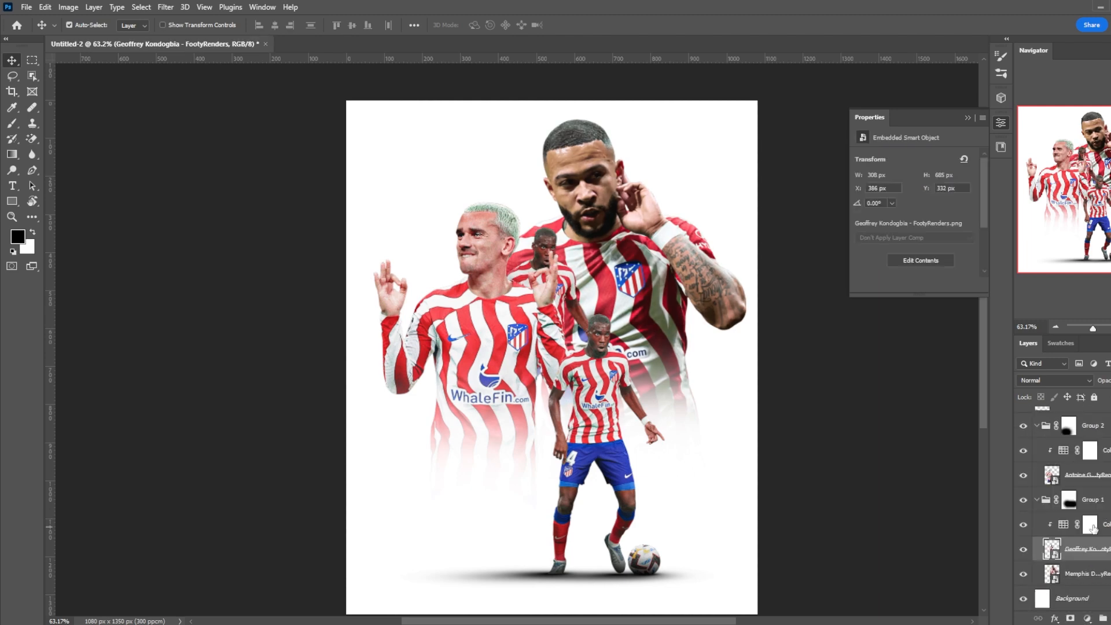
key("Delete")
right_click(1102, 528)
right_click(1102, 557)
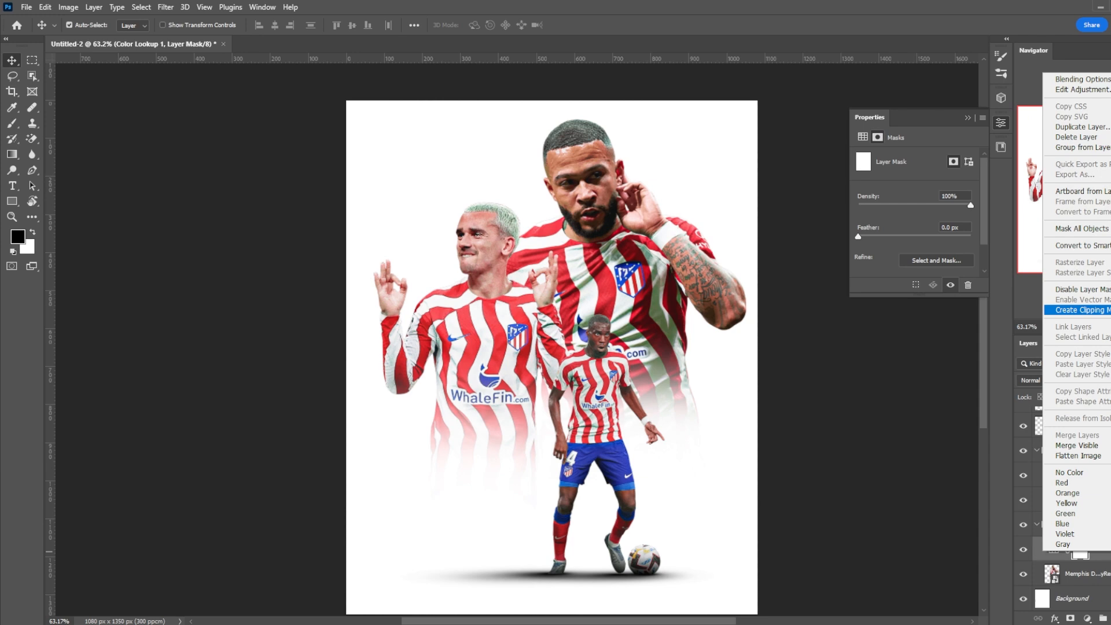
left_click(1085, 310)
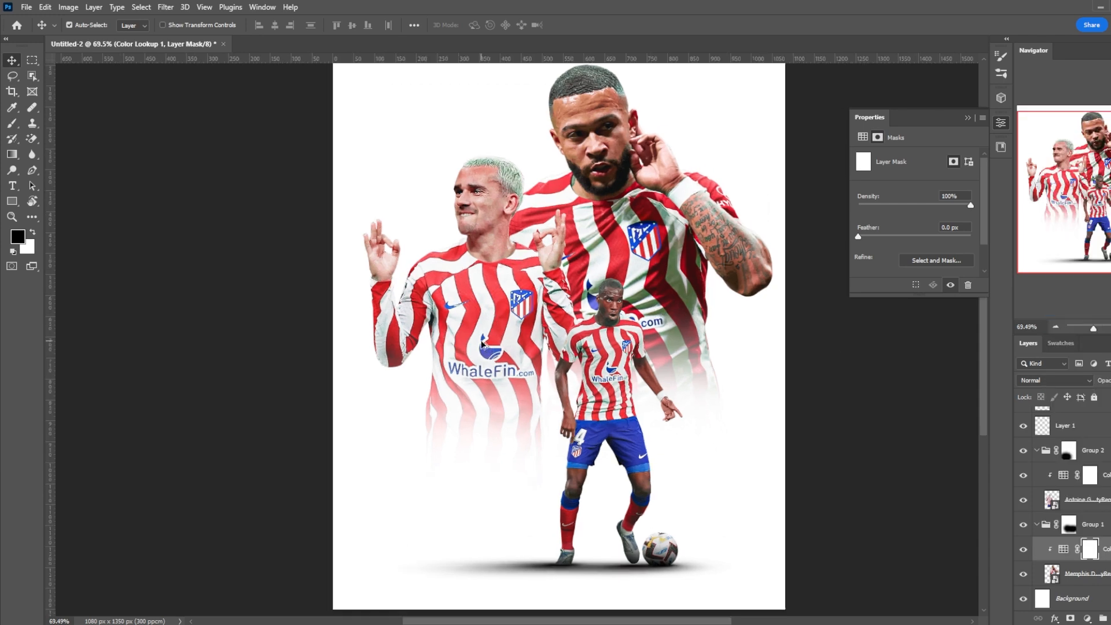
Step: Add a clipped Selective Color adjustment to the front player, setting Reds to Cyan +5%, Yellow -8% and Black -18%, and fine-tune Magenta
left_click(1087, 618)
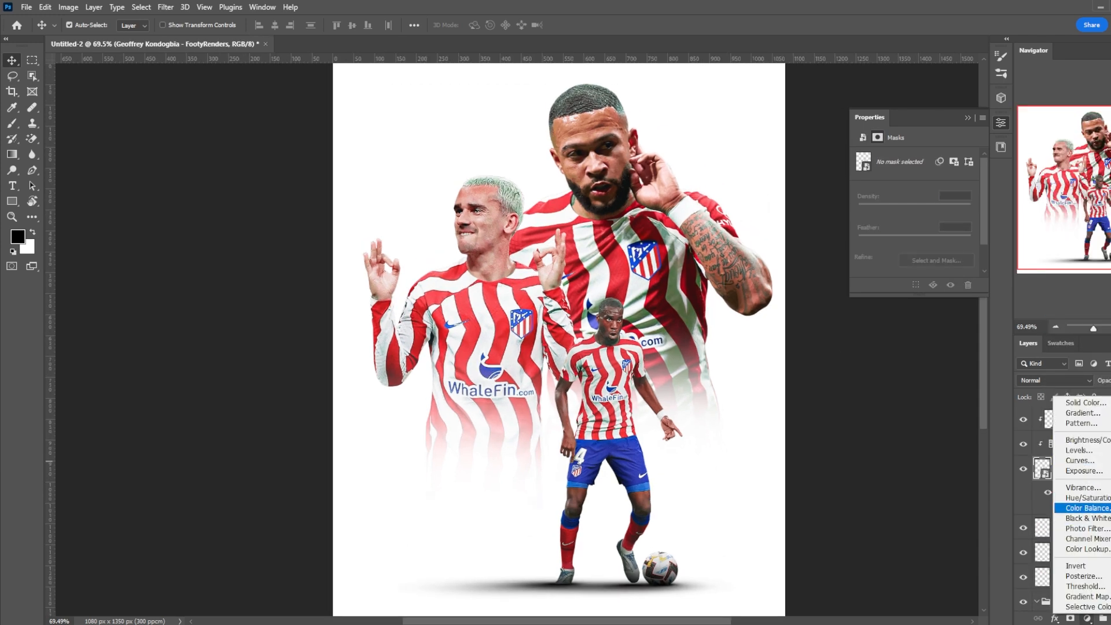
left_click(1087, 607)
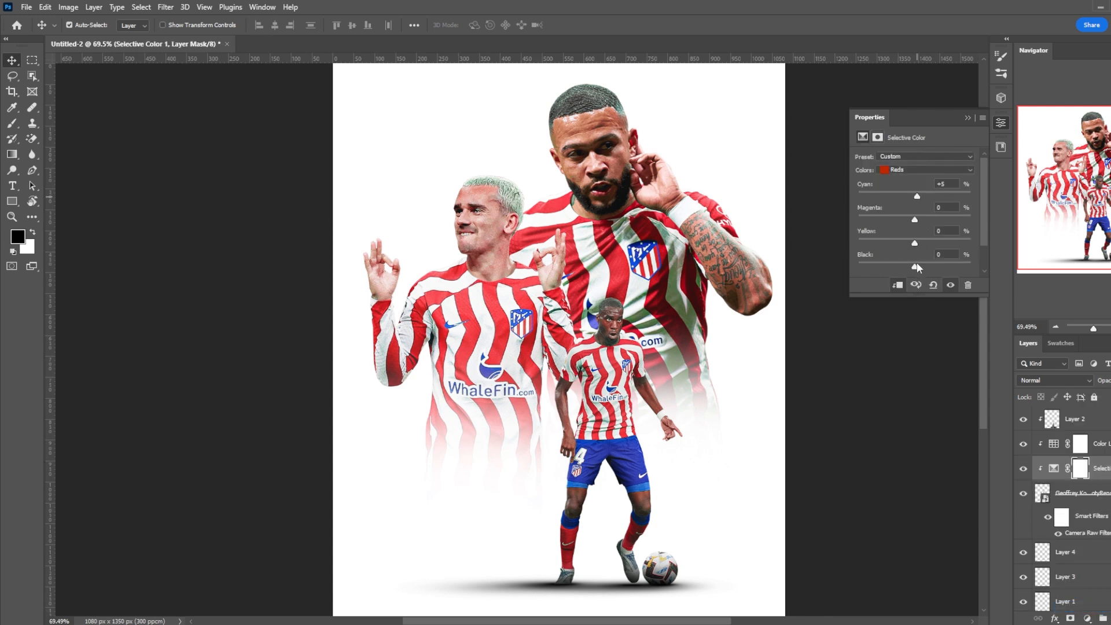
left_click_drag(928, 268, 900, 264)
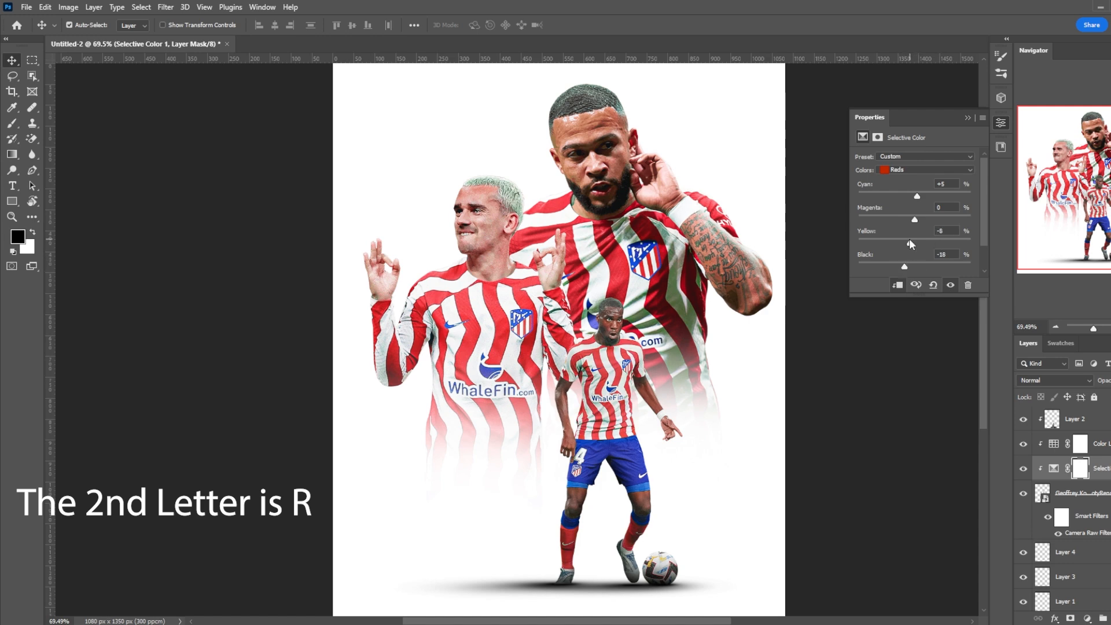
mouse_move(932, 221)
left_mouse_down()
mouse_move(895, 220)
mouse_move(919, 222)
left_mouse_up()
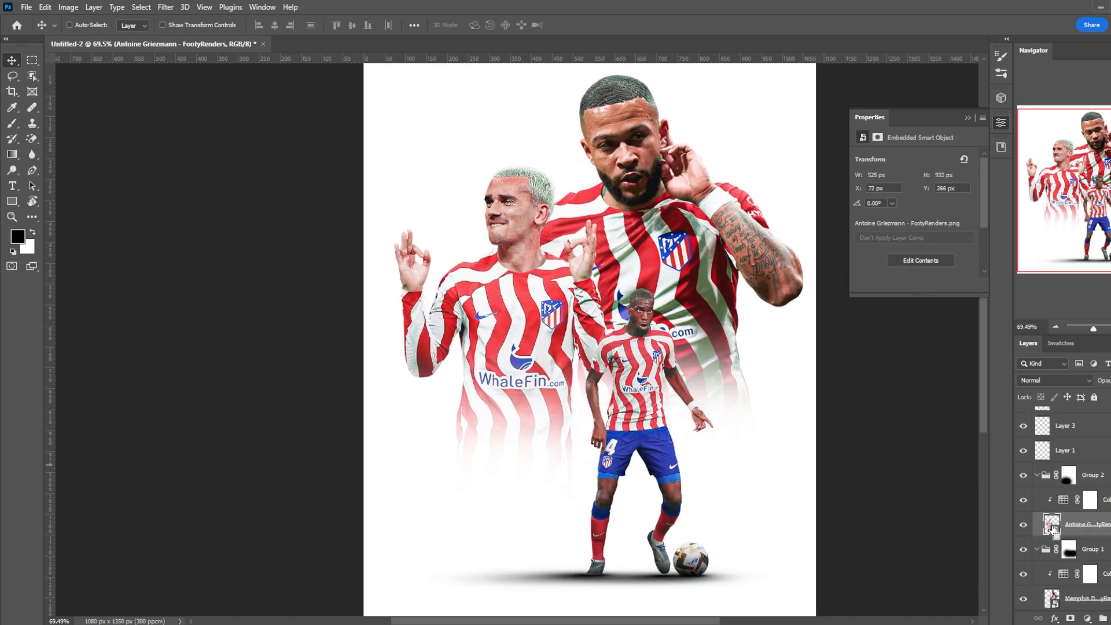
Step: Add layer masks from the players' outlines to the left rear player in Group 2 and the large rear player in Group 1
left_click(1052, 528, "ctrl")
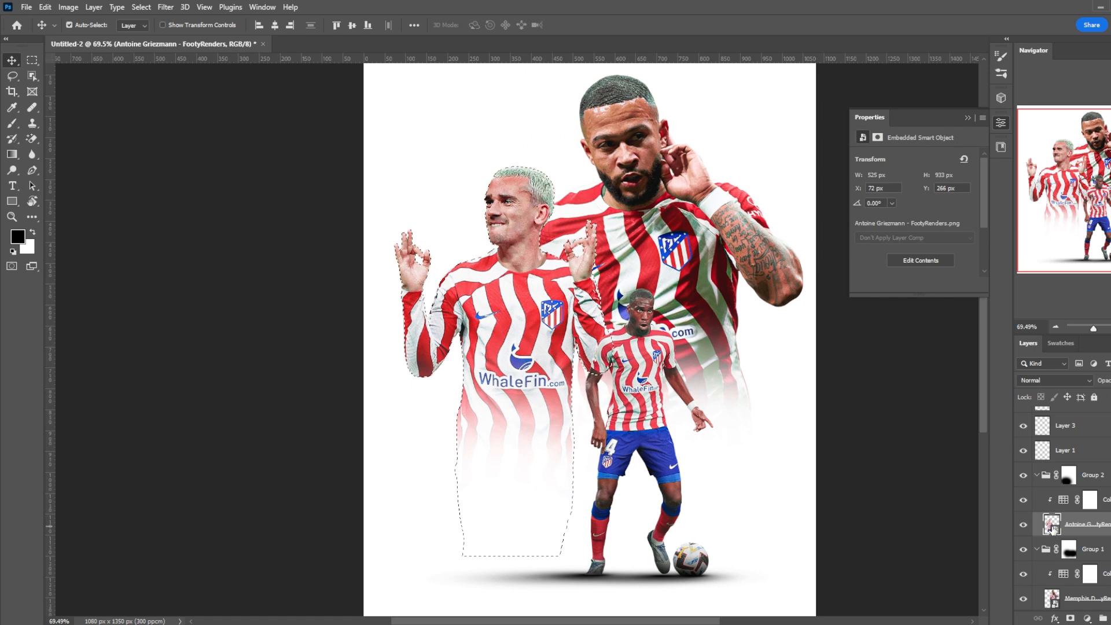
left_click(1071, 618)
left_click(1065, 599)
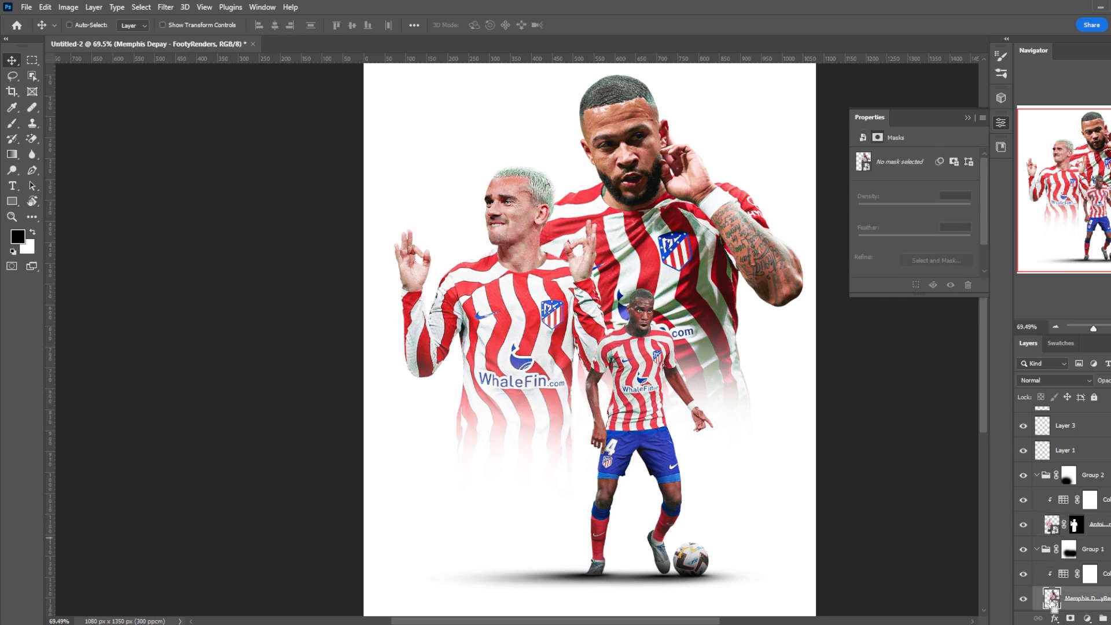
left_click(1071, 618)
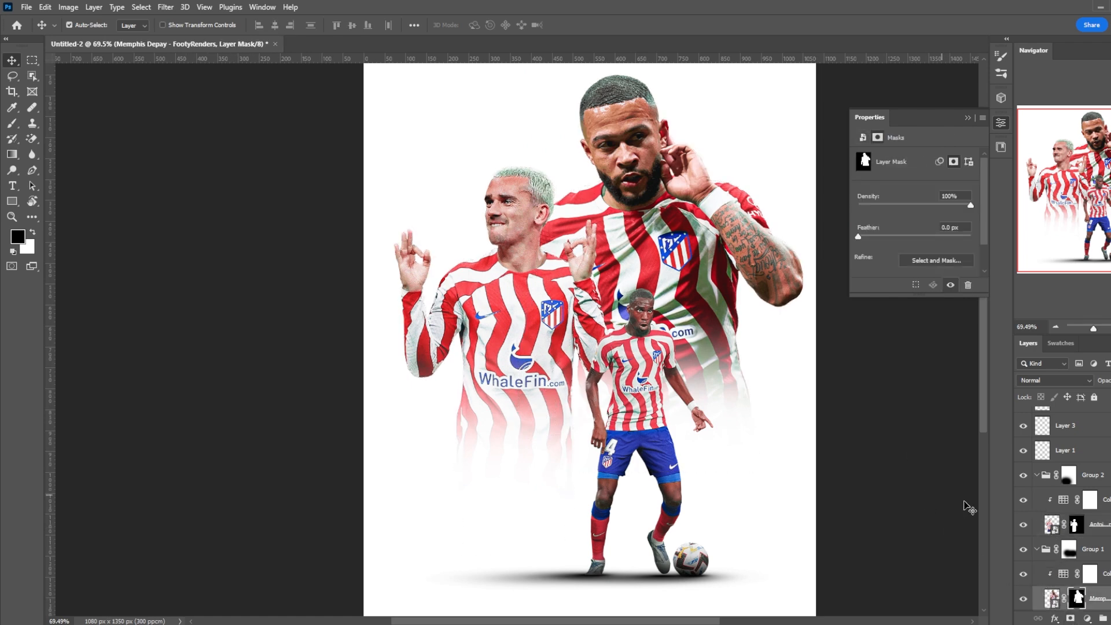
scroll(463, 290, "up", 4)
scroll(496, 270, "down", 5)
scroll(504, 278, "up", 3)
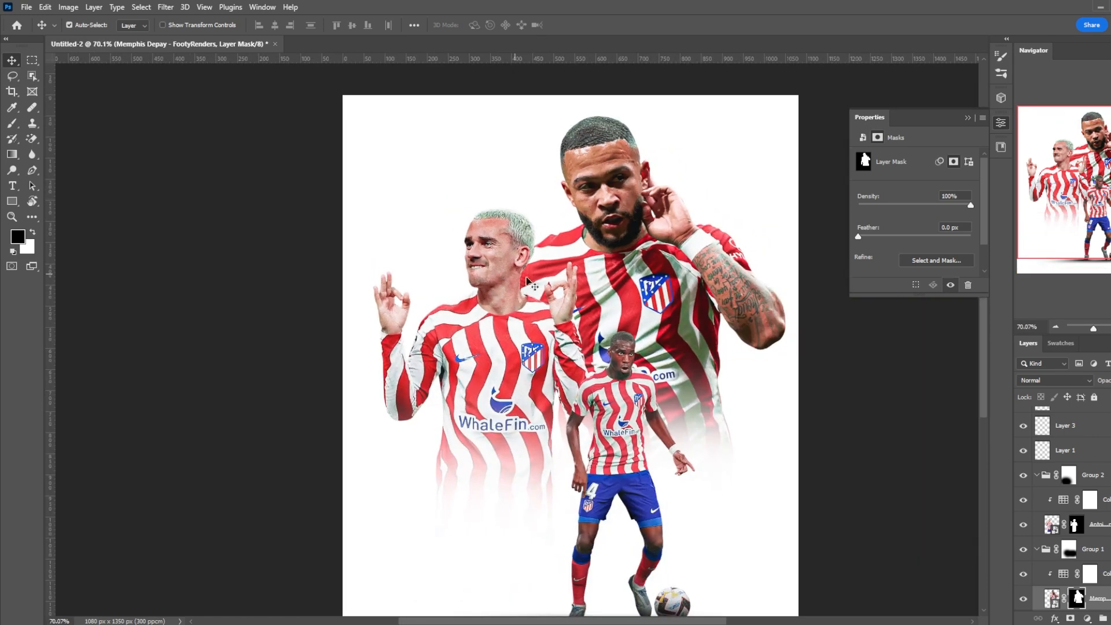
scroll(538, 283, "down", 6)
scroll(518, 284, "up", 4)
scroll(1077, 521, "down", 2)
Step: Add a new layer above Group 1 and choose the soft round brush with 0% hardness
left_click(1037, 525, "ctrl")
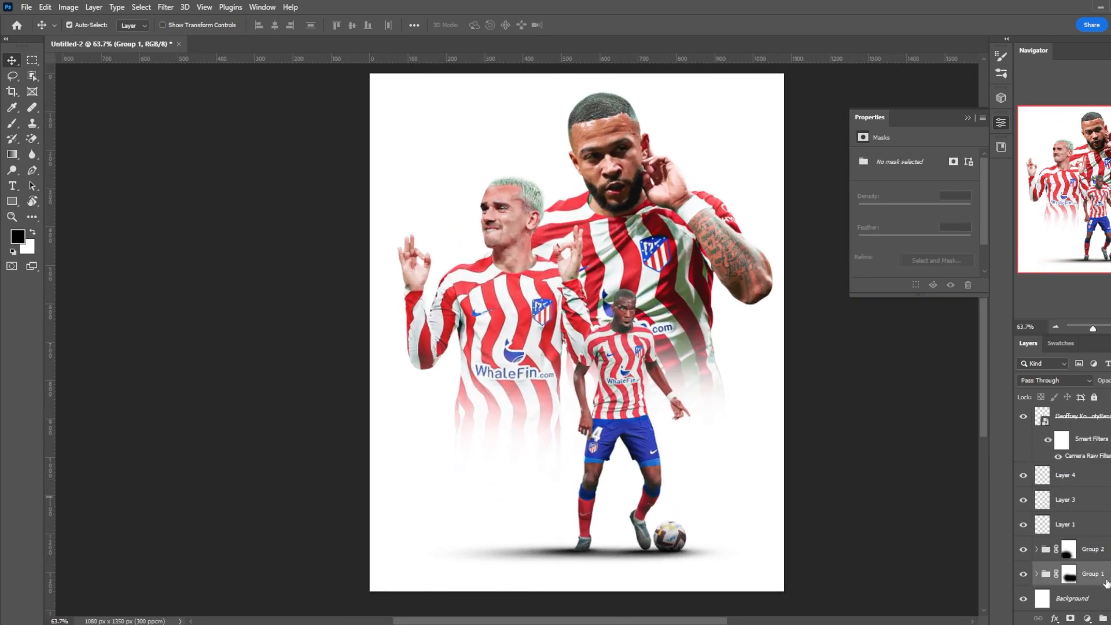
key("ctrl+shift+alt+n")
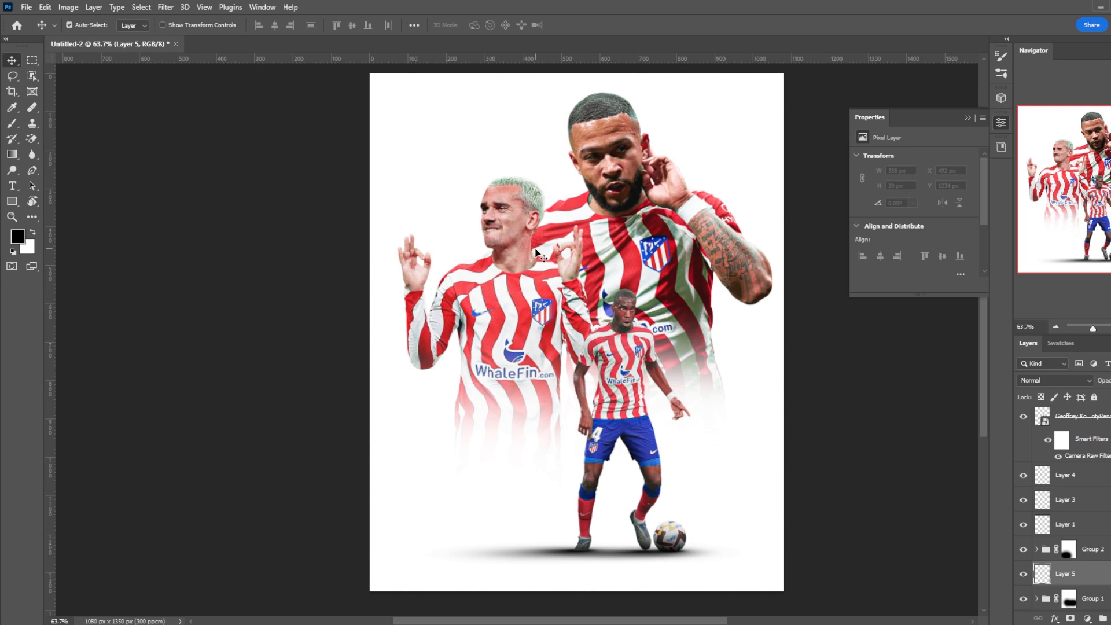
key("b")
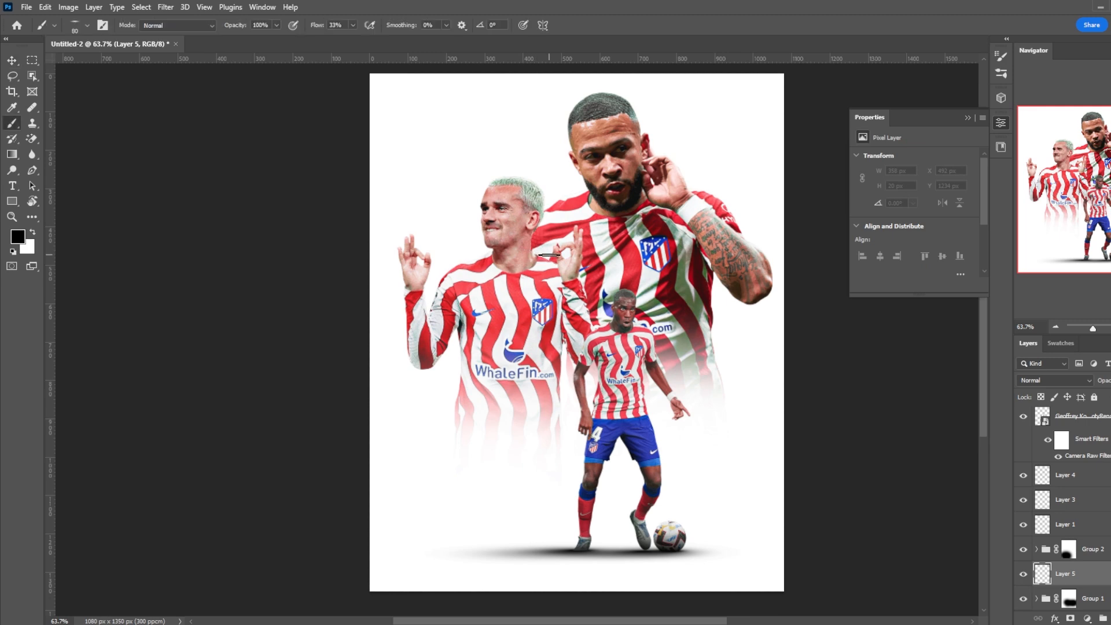
right_click(549, 255)
left_click(592, 358)
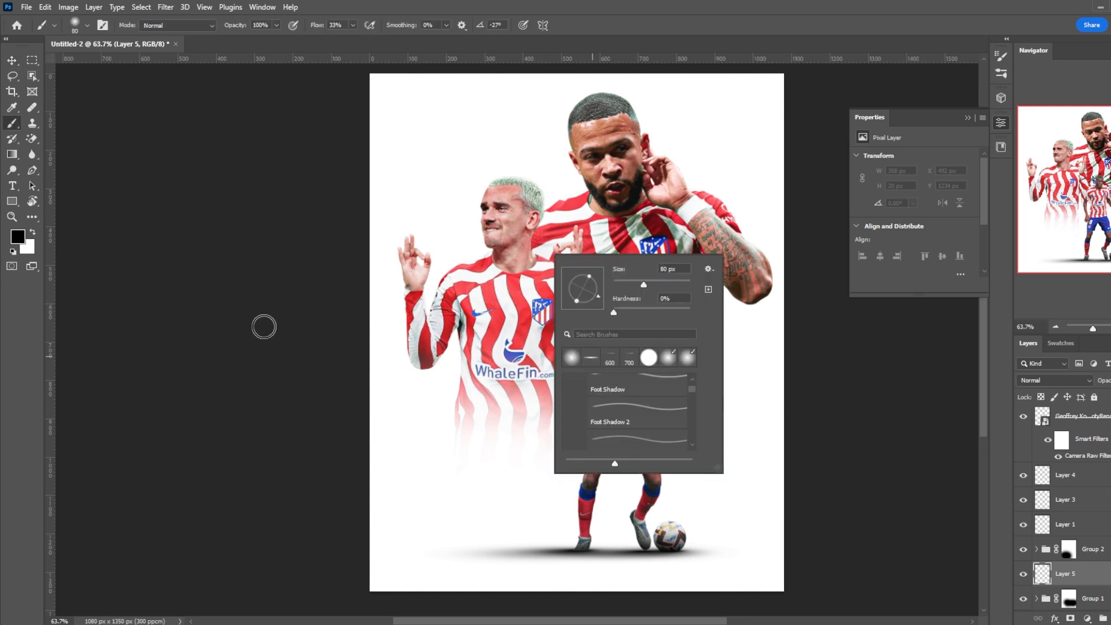
left_click(17, 358)
Step: Paint soft black shading behind the left rear player on the new layer, using an enlarged brush at 15% flow
key("]")
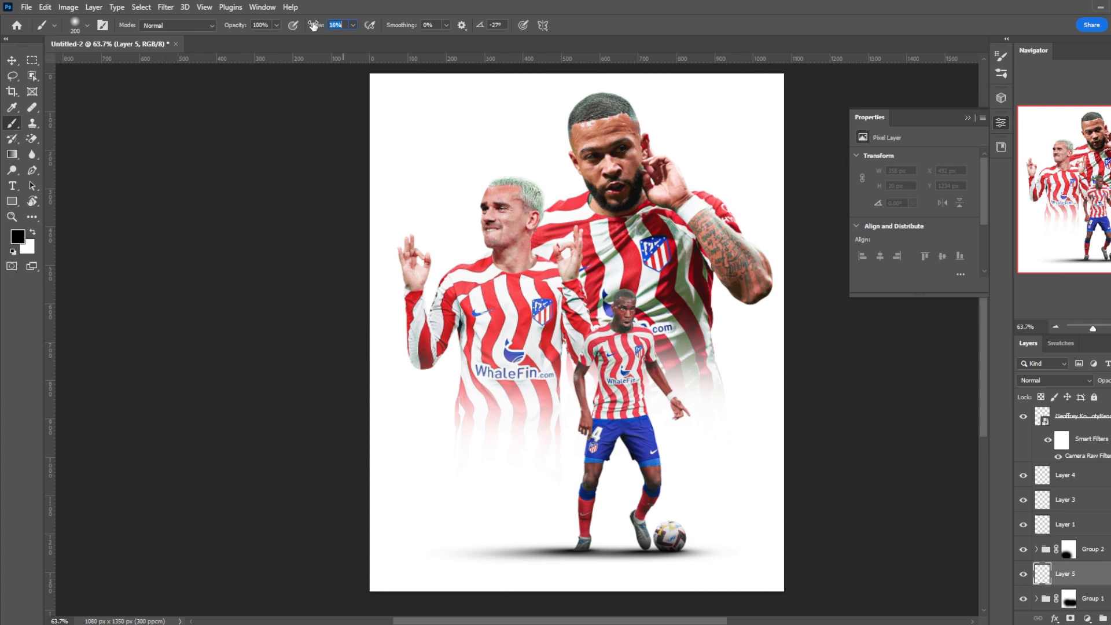
key("]")
key("]")
key("]")
key("]")
left_click(538, 310)
left_click(537, 310)
left_click(551, 330)
left_click(551, 337)
Step: Try another shadow dab with a 400 px brush beside the front player, undo it and compare Layer 5 hidden and shown
key("[")
key("[")
key("]")
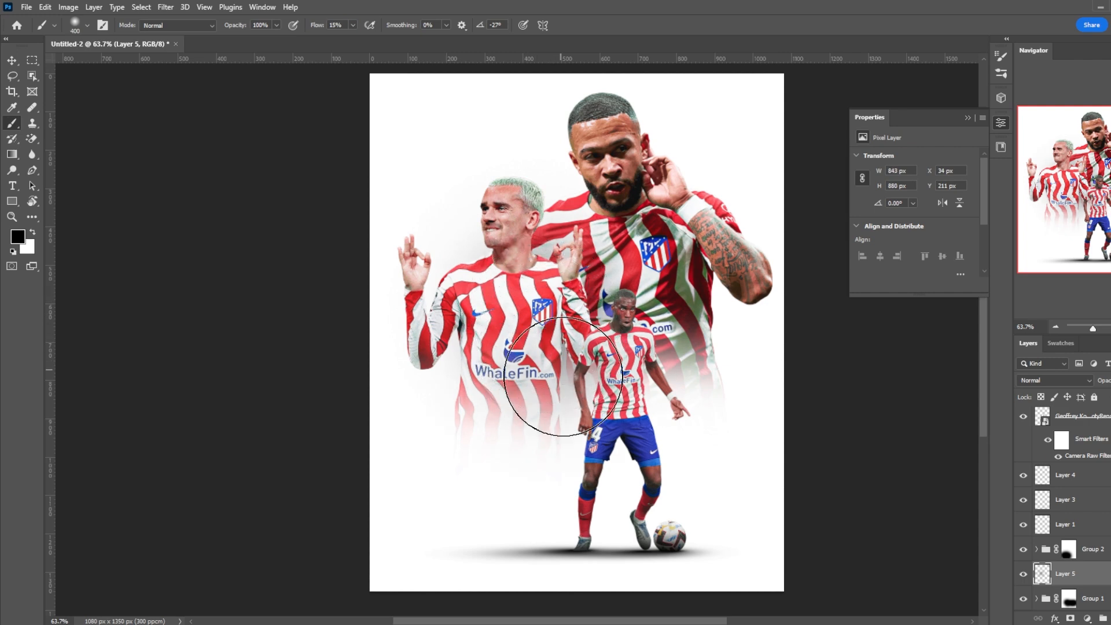
left_click(562, 384)
key("ctrl+z")
left_click(1021, 574)
left_click(1020, 574)
left_click(1021, 575)
left_click(1021, 574)
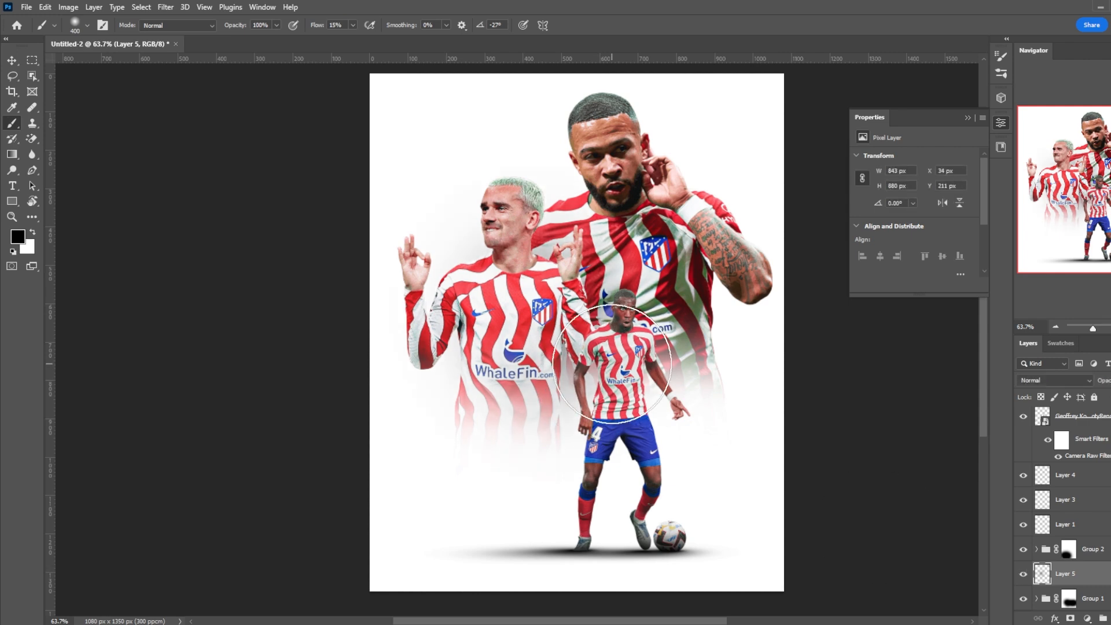
Step: Group the front player's layers, from Layer 1 up to the topmost adjustments, into one group
key("v")
scroll(1093, 525, "down", 1)
left_click(1098, 509)
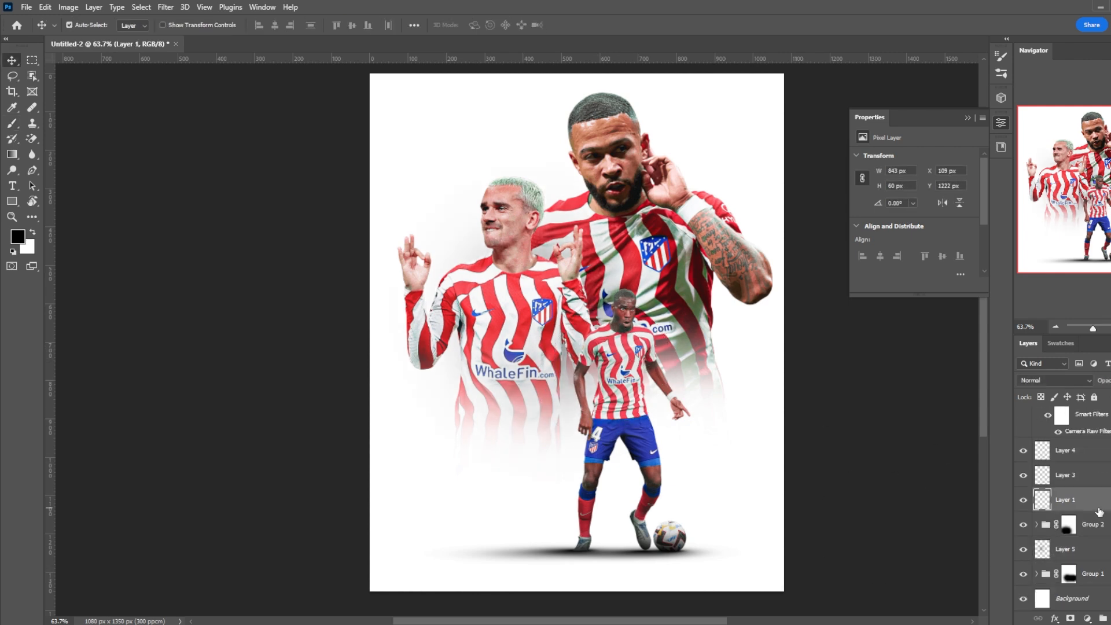
scroll(1098, 509, "up", 2)
left_click(1100, 429, "shift")
key("ctrl+g")
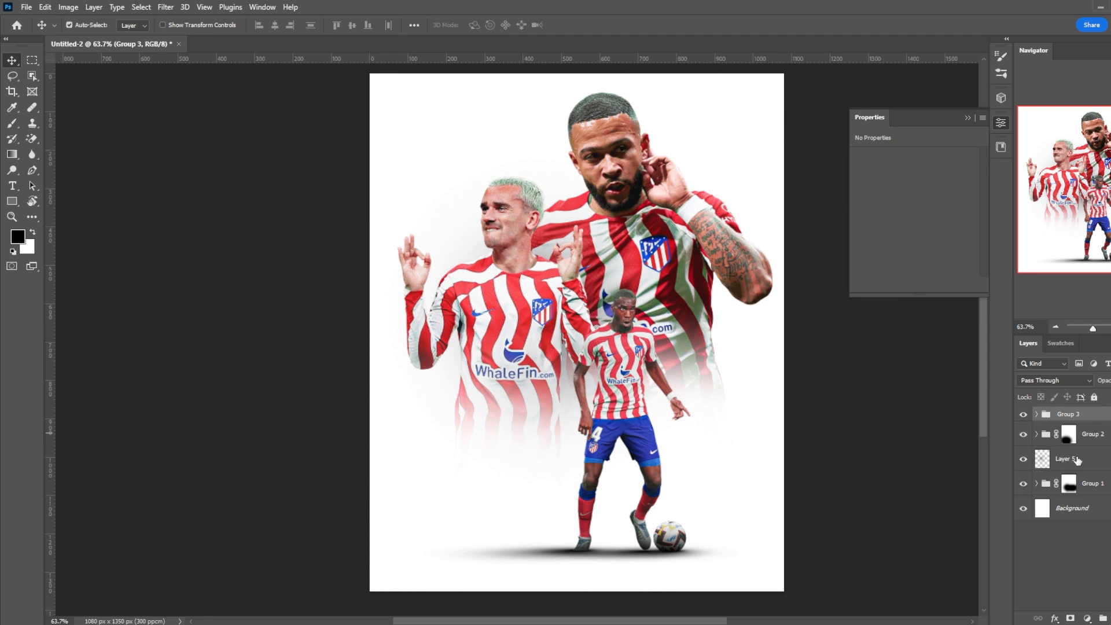
Step: Add a new layer above Group 2 and paint soft black shading behind the front player with a 300 px brush at 15% flow
left_click(1098, 440)
key("ctrl+shift+alt+n")
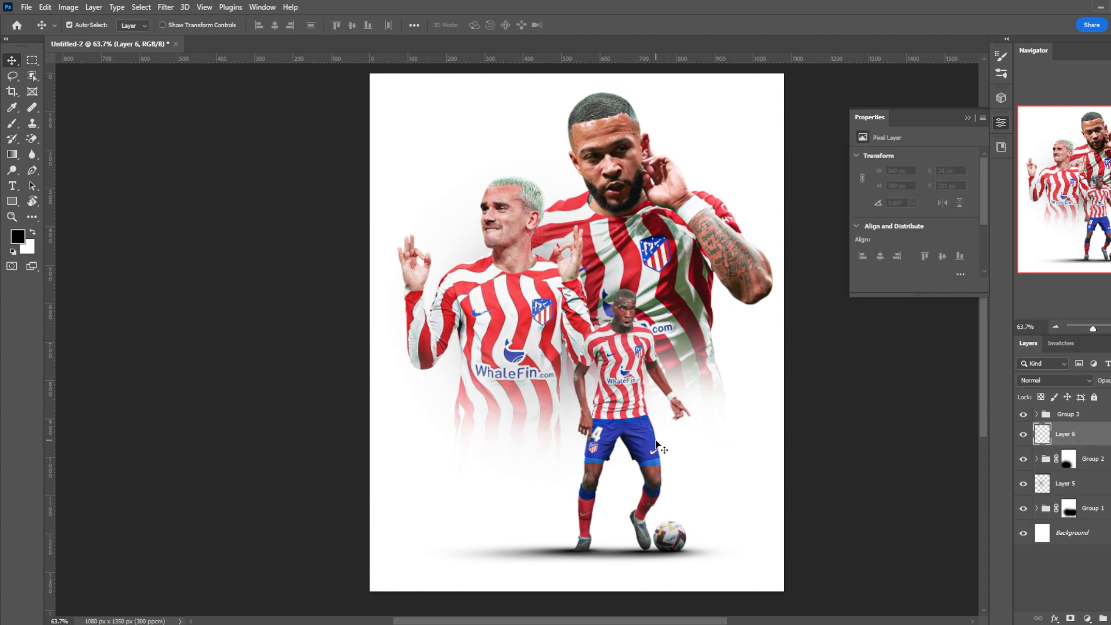
key("b")
key("[")
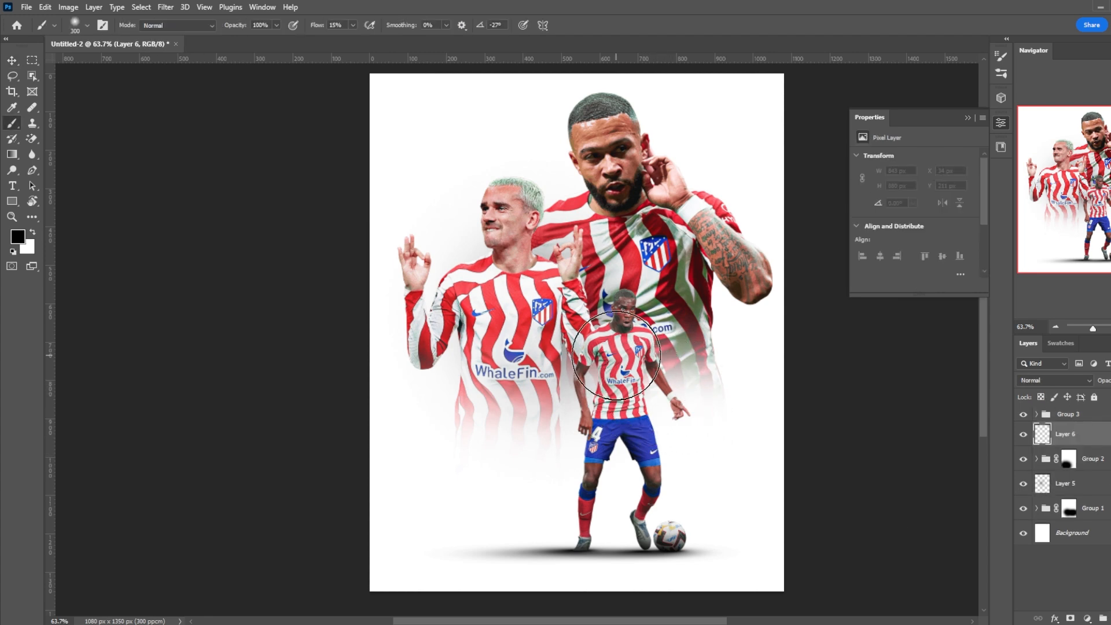
left_click(618, 355)
left_click(627, 332)
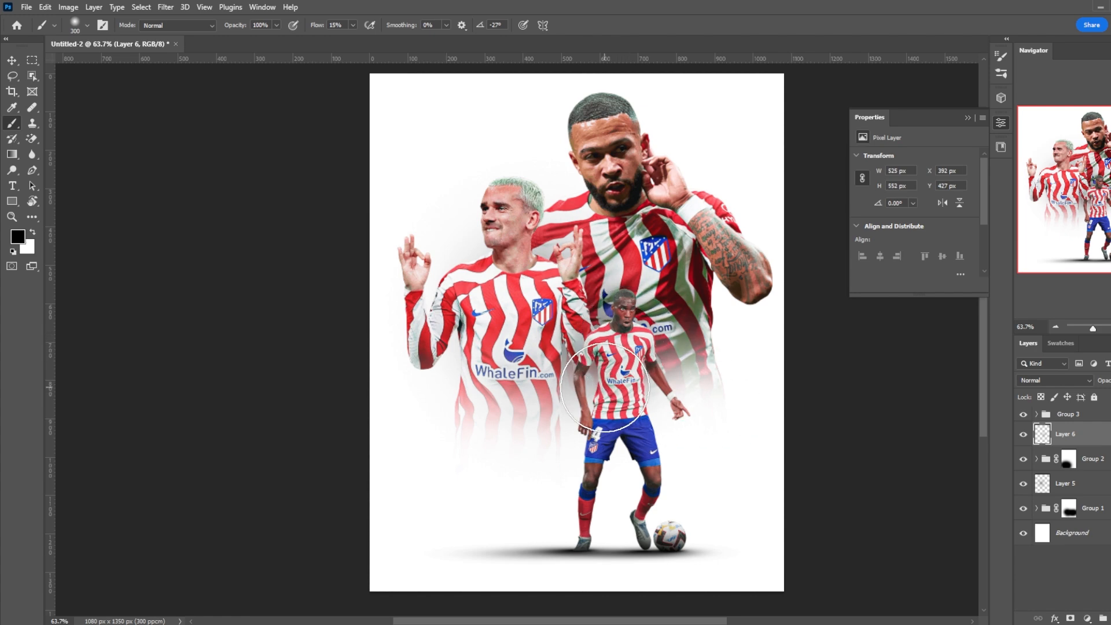
left_click(1024, 435)
left_click(1025, 435)
left_click(630, 323)
scroll(577, 327, "up", 1)
scroll(577, 327, "down", 2)
scroll(579, 325, "up", 1)
Step: Select Group 2 and nudge the left rear player slightly to the left
key("alt+[")
key("v")
key("Left")
key("Left")
key("Left")
key("Left")
key("Left")
key("Left")
key("Left")
key("Left")
key("Left")
key("Left")
key("Left")
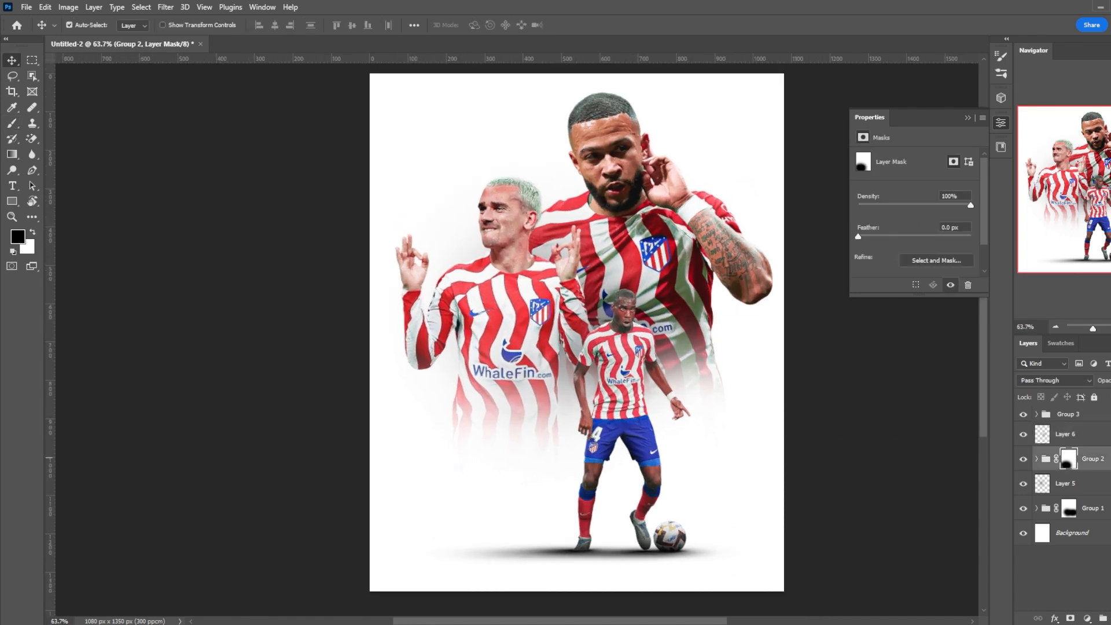
key("Left")
key("Left")
key("Left")
key("Left")
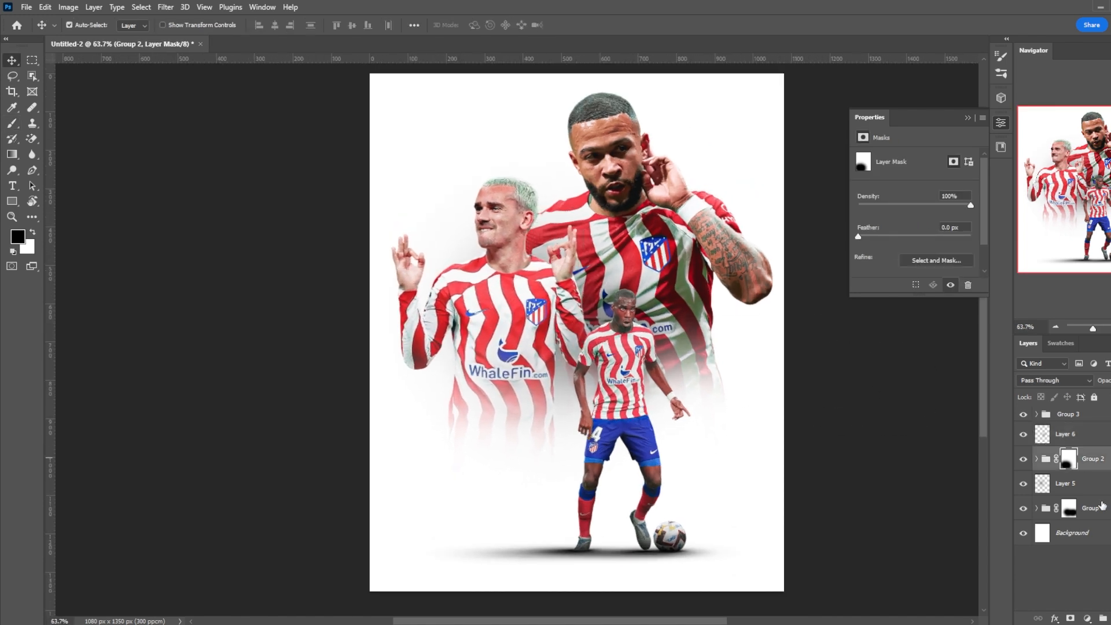
Step: Select Group 1 and nudge the large rear player slightly to the right
left_click(1103, 506)
key("Right")
key("Right")
key("Right")
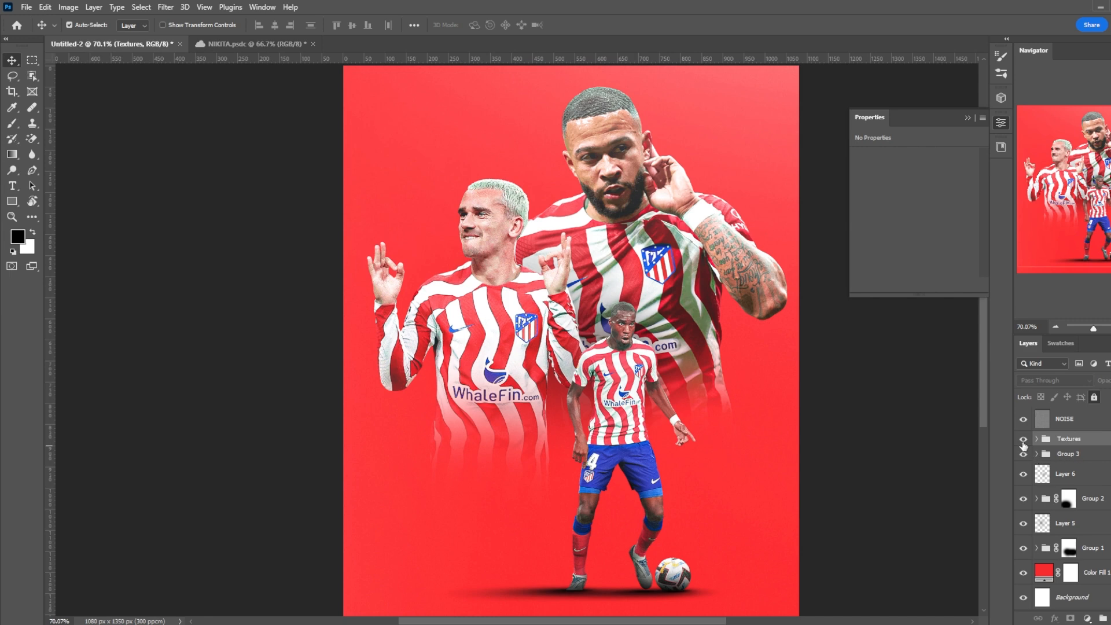
Step: Toggle the Textures group to compare the red background with and without its lighting
left_click(1023, 441)
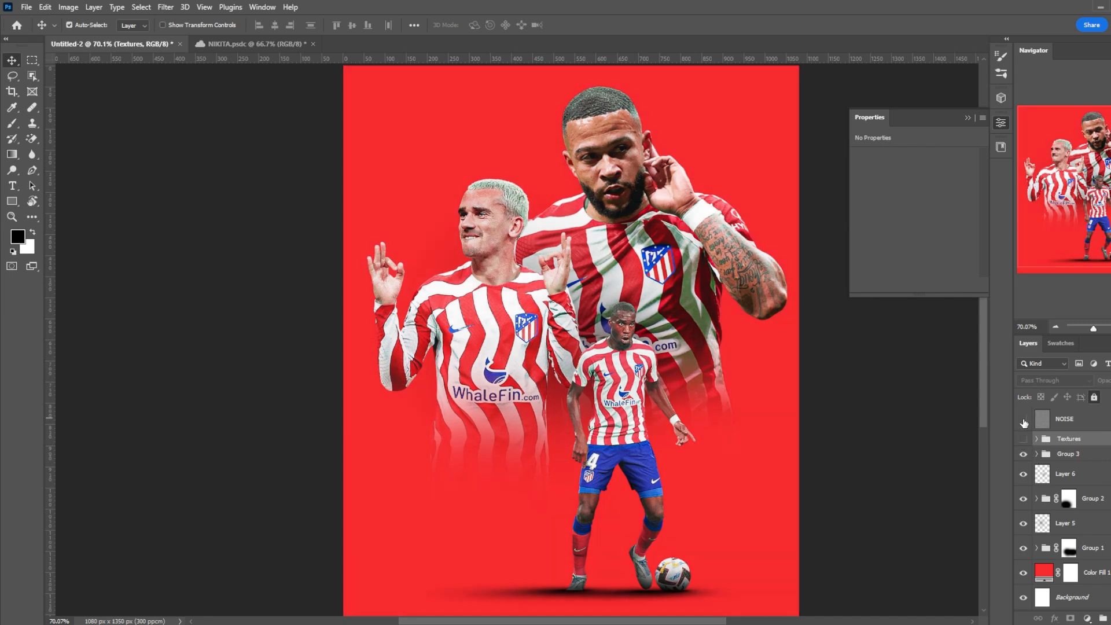
left_click(1024, 439)
left_click(1025, 439)
left_click(1024, 439)
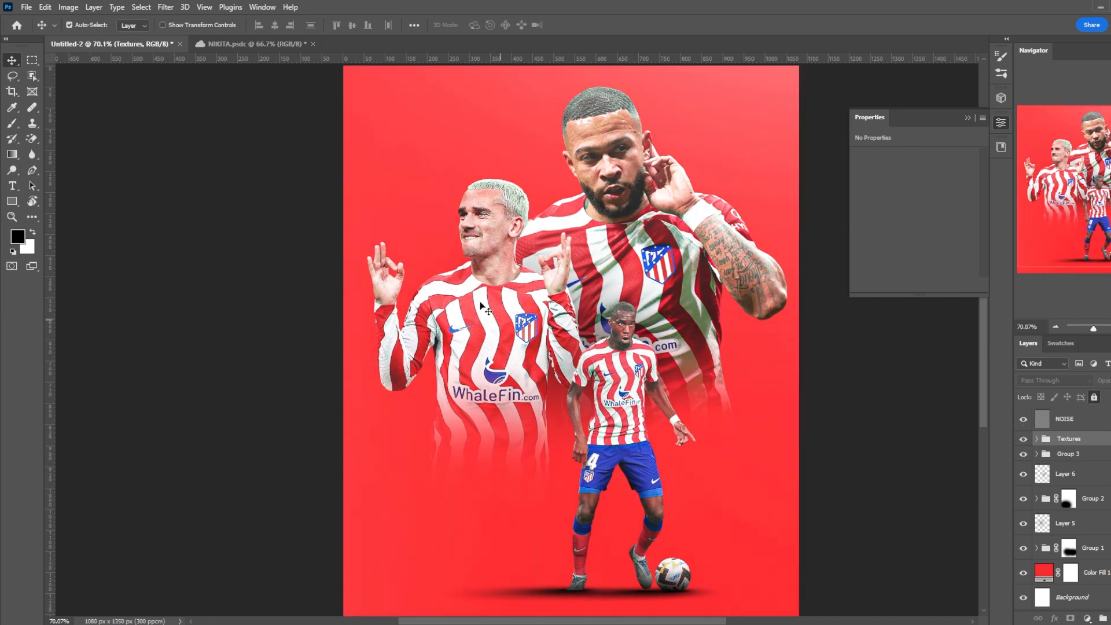
scroll(715, 169, "up", 1)
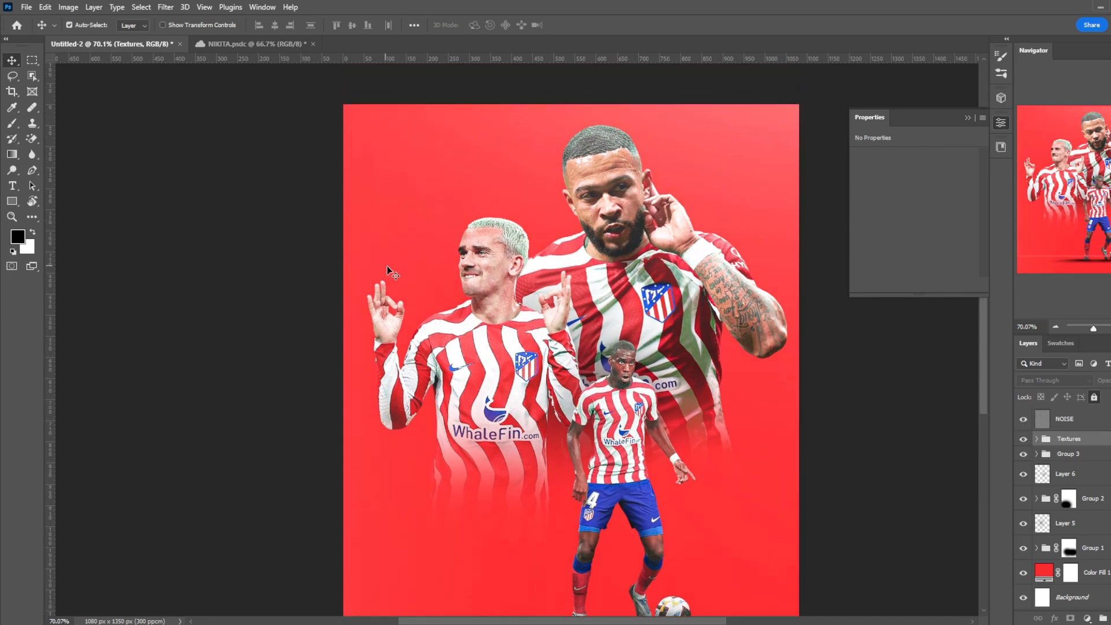
scroll(322, 405, "down", 4)
scroll(431, 484, "up", 5)
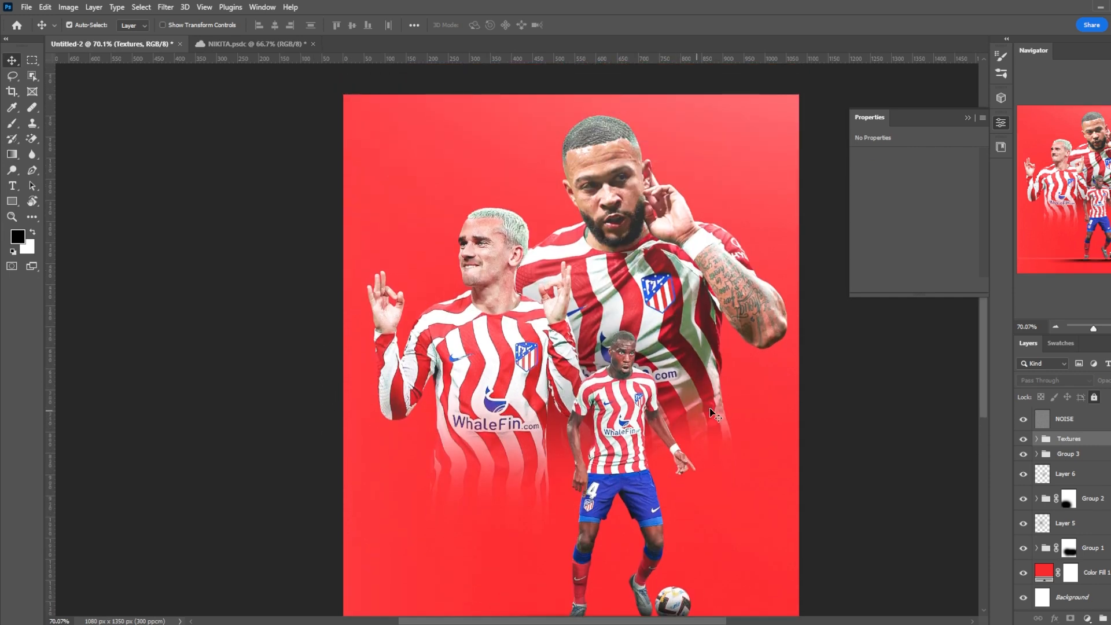
Step: Inspect the NOISE layer and check the extents of the Textures group with Free Transform
left_click(1062, 423)
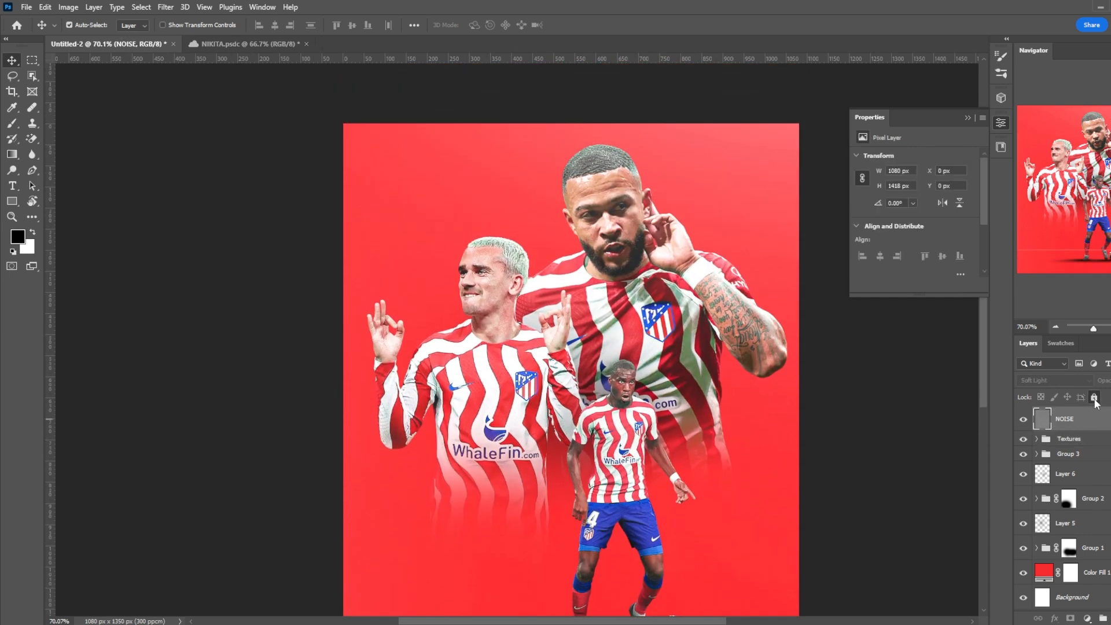
left_click(1094, 398)
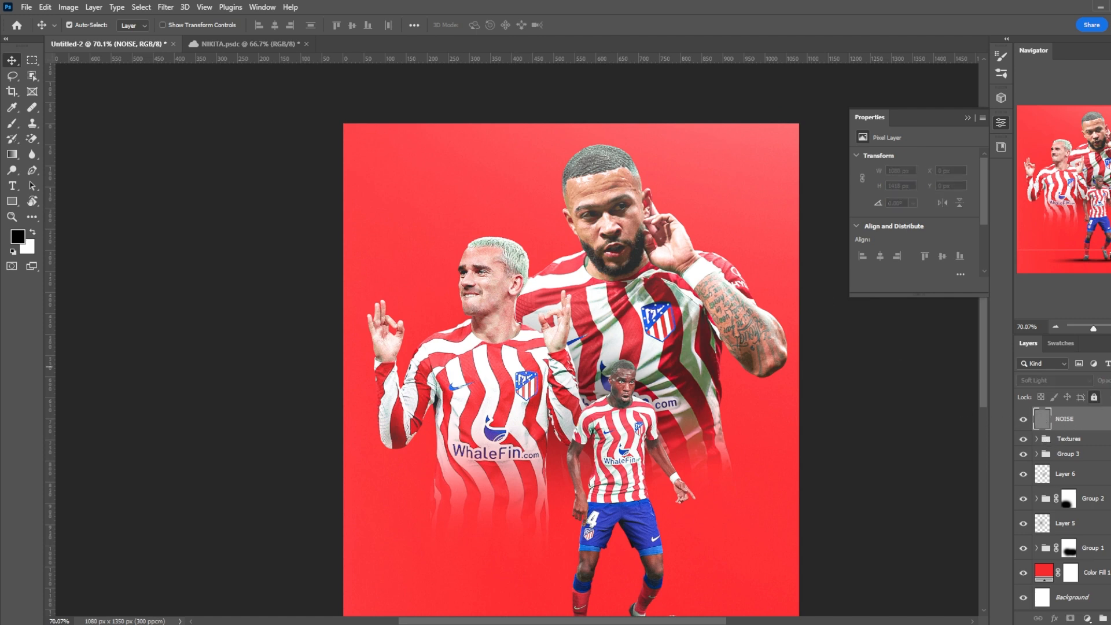
left_click(1049, 438)
key("ctrl+t")
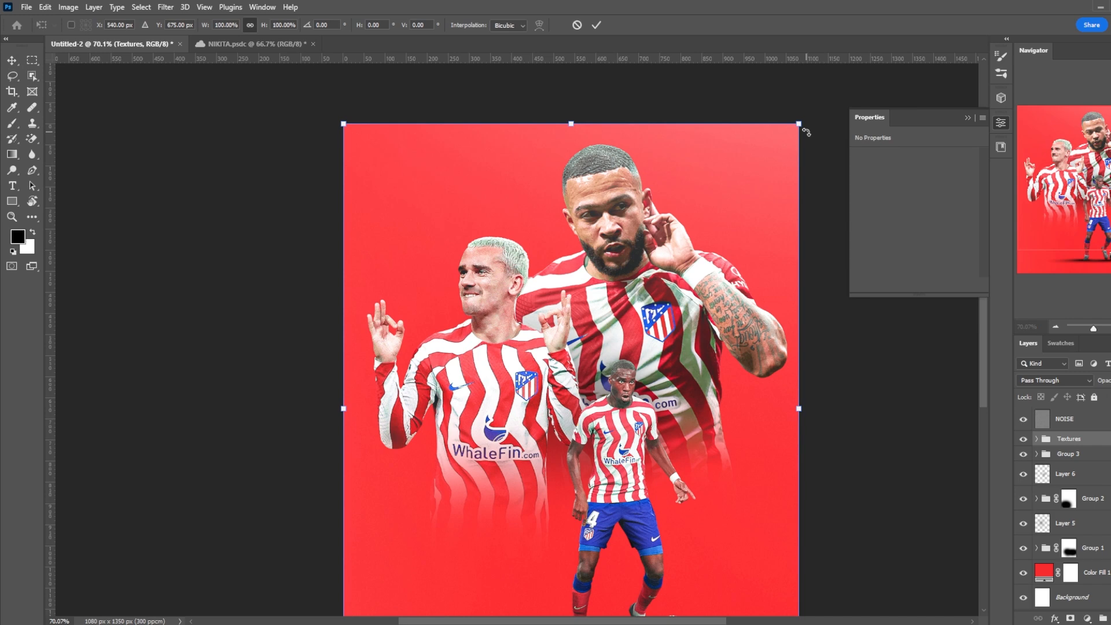
key("Return")
Step: Hide and show the Textures group repeatedly and examine its effect across the whole poster
left_click(1024, 440)
left_click(1023, 441)
left_click(1024, 440)
left_click(1023, 440)
left_click(1024, 440)
left_click(1023, 440)
scroll(874, 422, "down", 3)
scroll(875, 422, "up", 2)
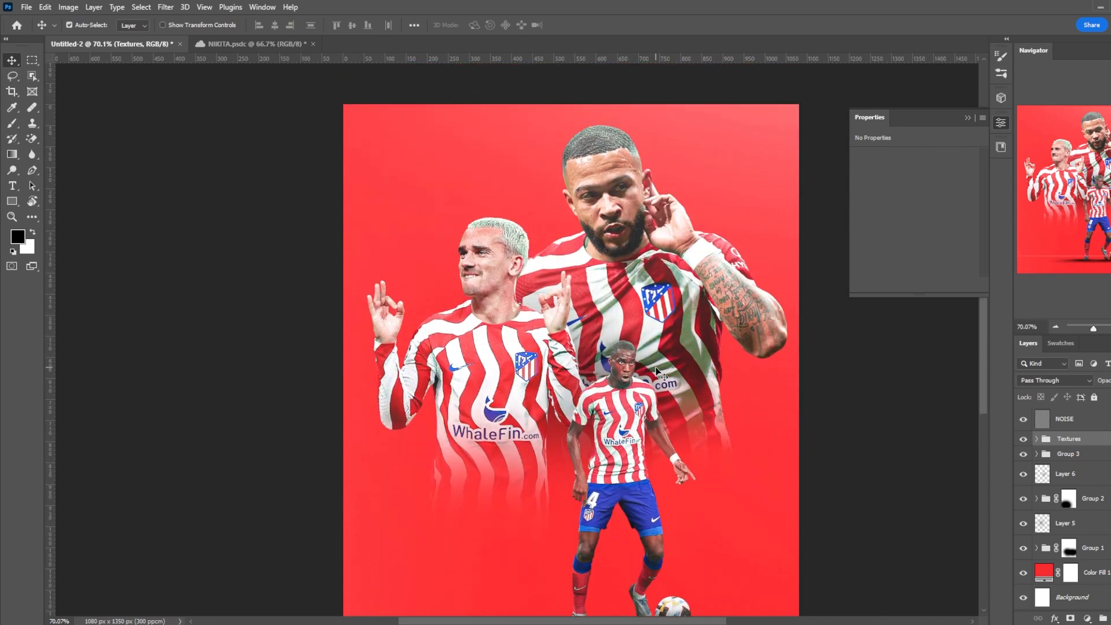
scroll(810, 429, "down", 3)
scroll(822, 450, "up", 2)
scroll(738, 422, "down", 2)
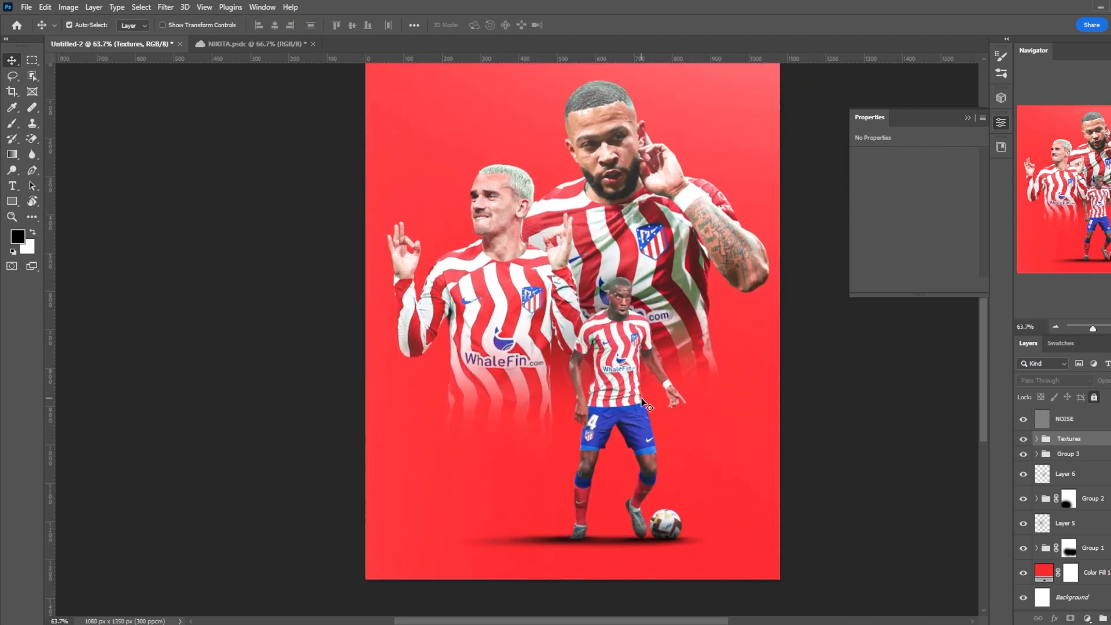
Step: Darken the front player's feet and the base of the ball on clipped Layer 2 with the soft 300 px black brush
left_click(648, 406)
scroll(1089, 529, "down", 1)
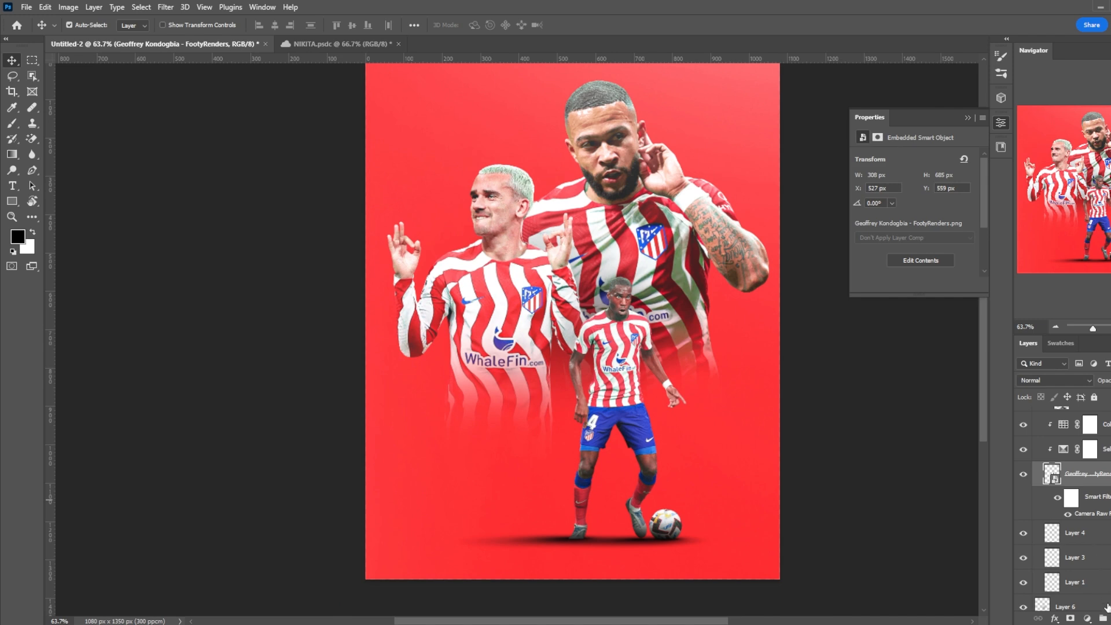
scroll(1077, 501, "up", 2)
left_click(1071, 454)
left_click(1082, 473)
scroll(636, 457, "down", 2)
key("b")
right_click(609, 481)
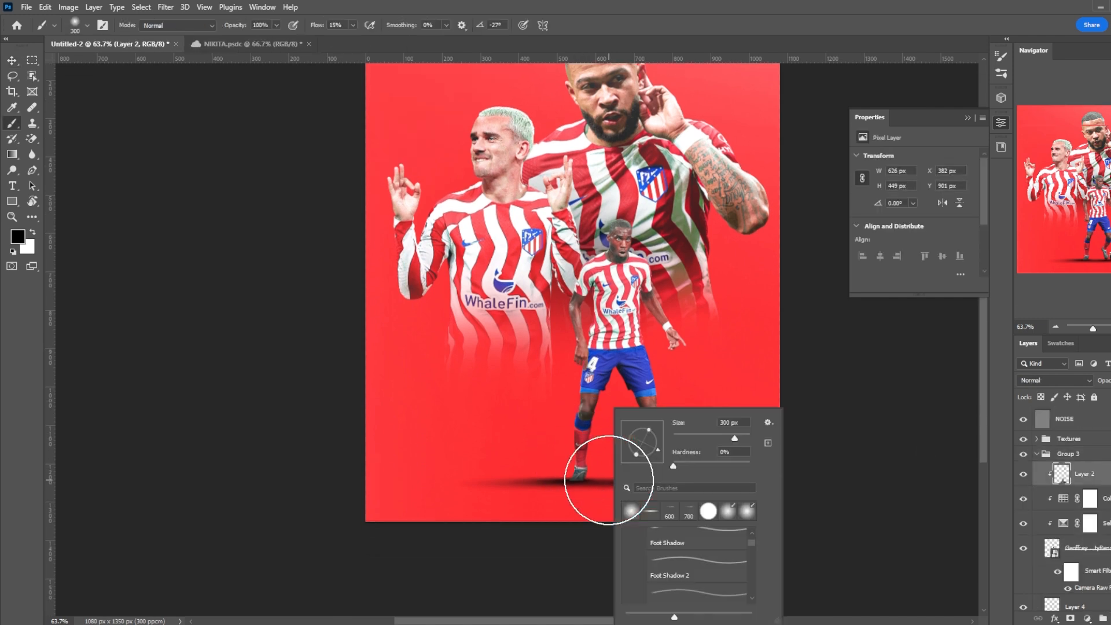
mouse_move(518, 508)
left_mouse_down()
mouse_move(608, 526)
mouse_move(555, 521)
mouse_move(678, 518)
left_mouse_up()
Step: Reduce the brush to 70 px and deepen the black shading on the front player's planted boot
scroll(677, 517, "up", 5)
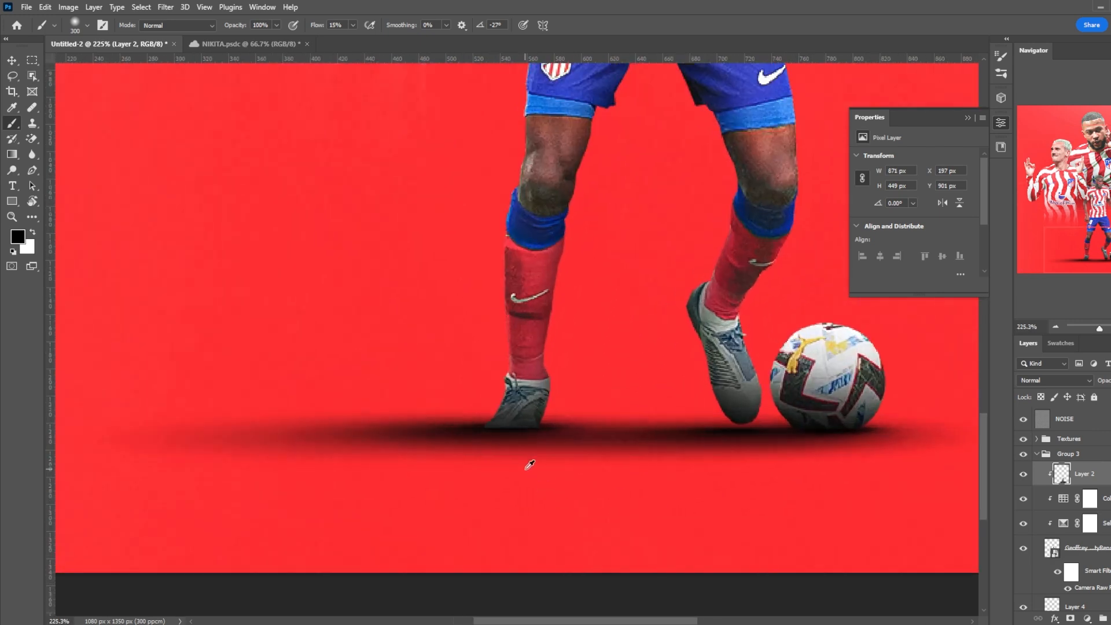
key("bracketleft")
key("bracketleft")
key("bracketleft")
key("bracketleft")
key("bracketleft")
key("bracketleft")
key("bracketleft")
key("bracketleft")
key("bracketleft")
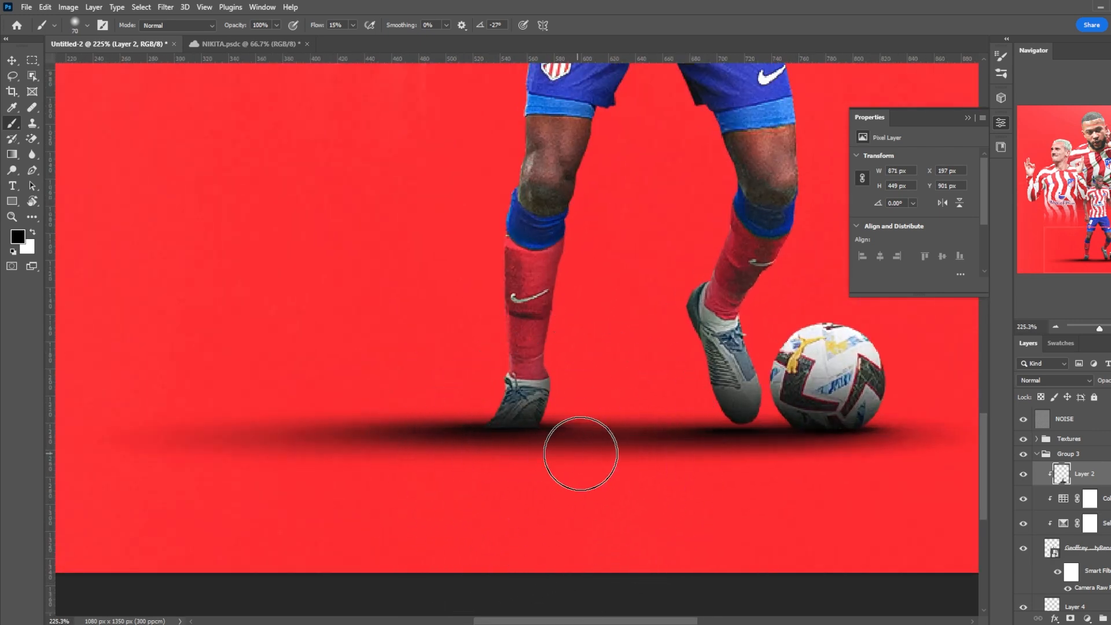
mouse_move(469, 465)
left_mouse_down()
mouse_move(811, 454)
mouse_move(528, 455)
left_mouse_up()
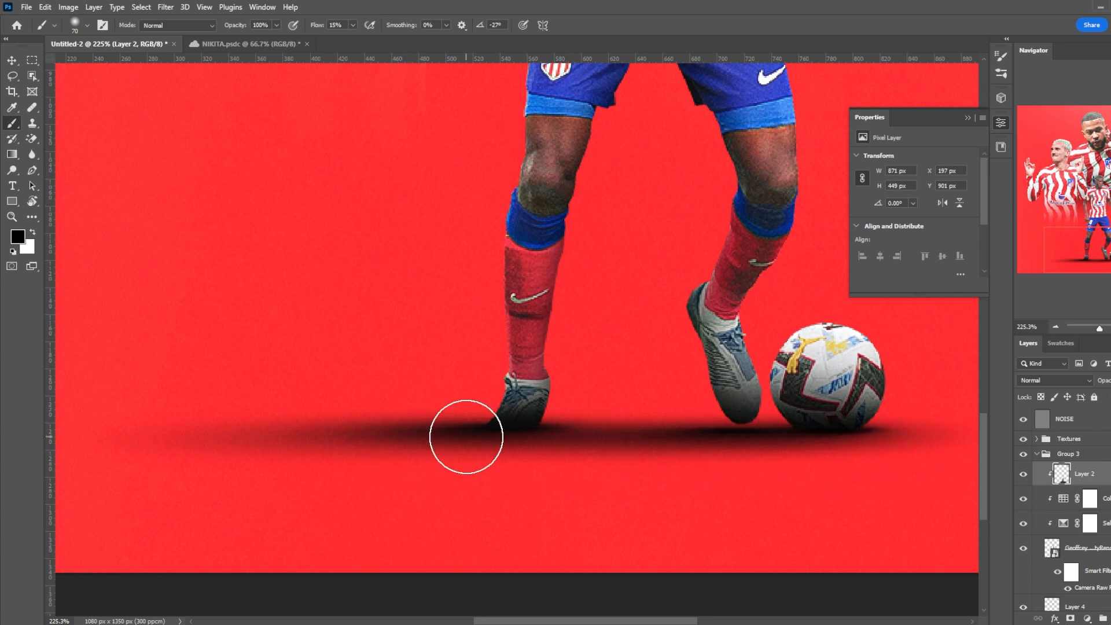
Step: Hide and show Layer 2 to compare the foot shading against the full poster
key("ctrl+0")
scroll(557, 327, "down", 3)
key("ctrl+comma")
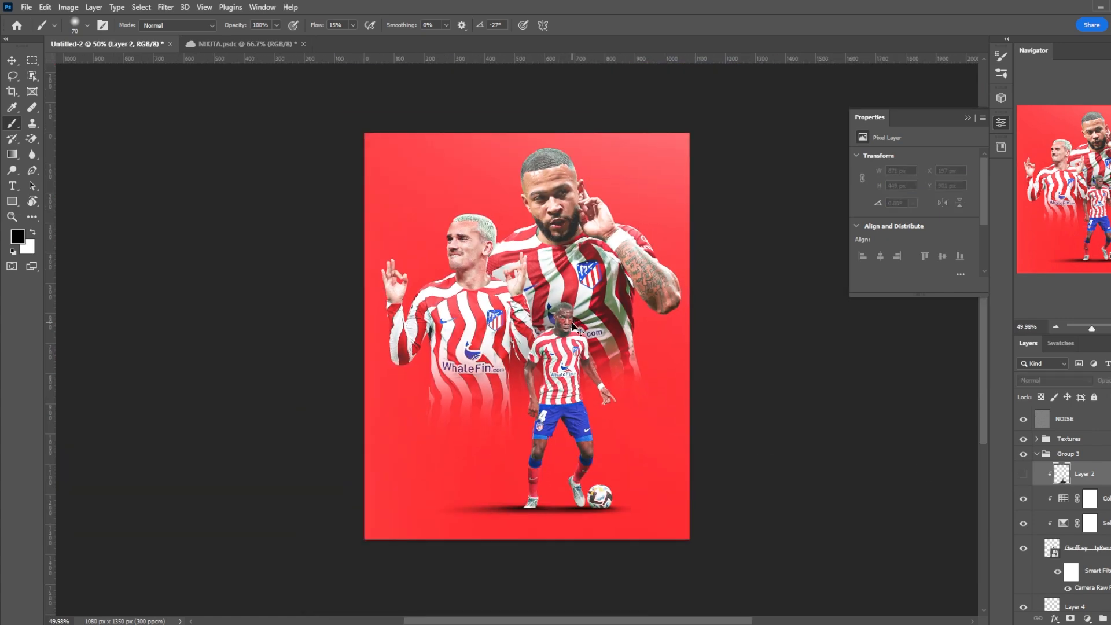
key("ctrl+comma")
scroll(537, 357, "up", 3)
scroll(537, 358, "up", 2)
scroll(519, 352, "up", 1)
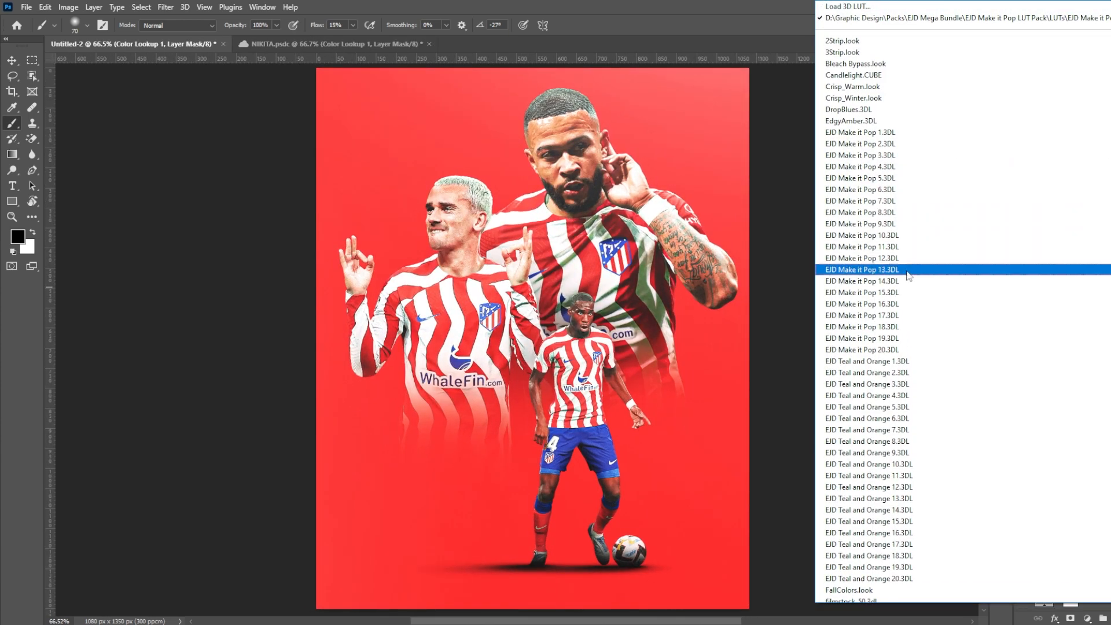
Step: Load the EJD Make it Pop 11.3DL LUT in the Color Lookup adjustment and toggle the adjustment to compare
left_click(918, 246)
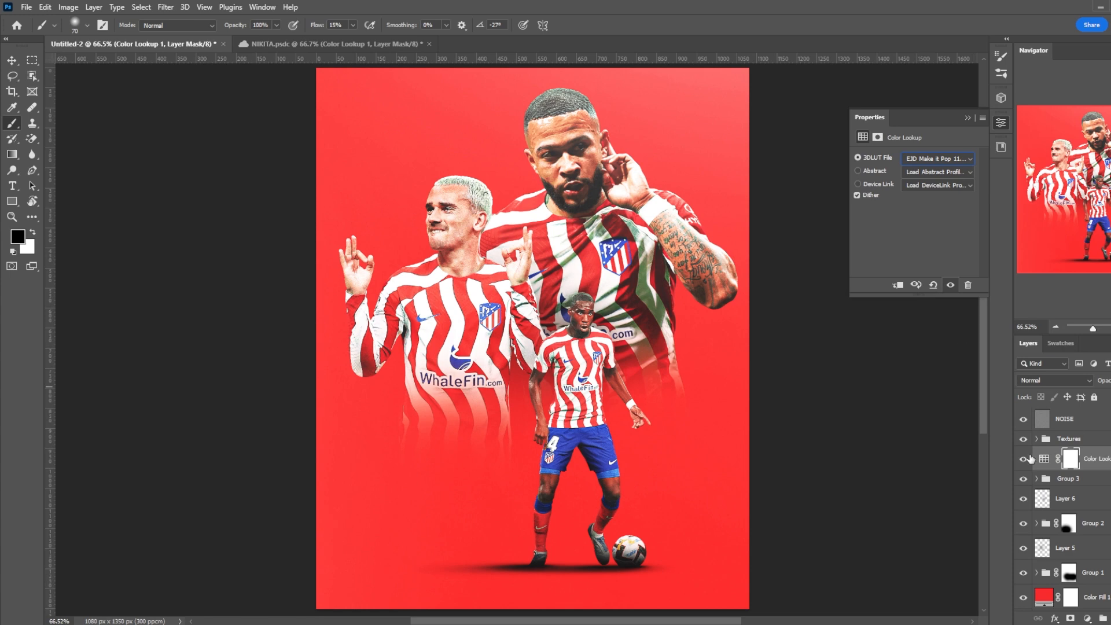
left_click(1025, 459)
left_click(1026, 459)
Step: Hide and show the Color Lookup adjustment and examine its grading across the whole poster
scroll(495, 366, "down", 2)
scroll(495, 366, "up", 2)
scroll(494, 366, "down", 2)
scroll(495, 366, "up", 1)
left_click(1023, 459)
left_click(1023, 460)
scroll(590, 393, "down", 1)
scroll(590, 392, "up", 1)
scroll(591, 393, "down", 2)
scroll(588, 387, "up", 1)
scroll(586, 383, "down", 1)
scroll(586, 383, "up", 2)
scroll(586, 383, "down", 1)
scroll(584, 383, "up", 1)
scroll(584, 383, "down", 1)
scroll(579, 391, "up", 1)
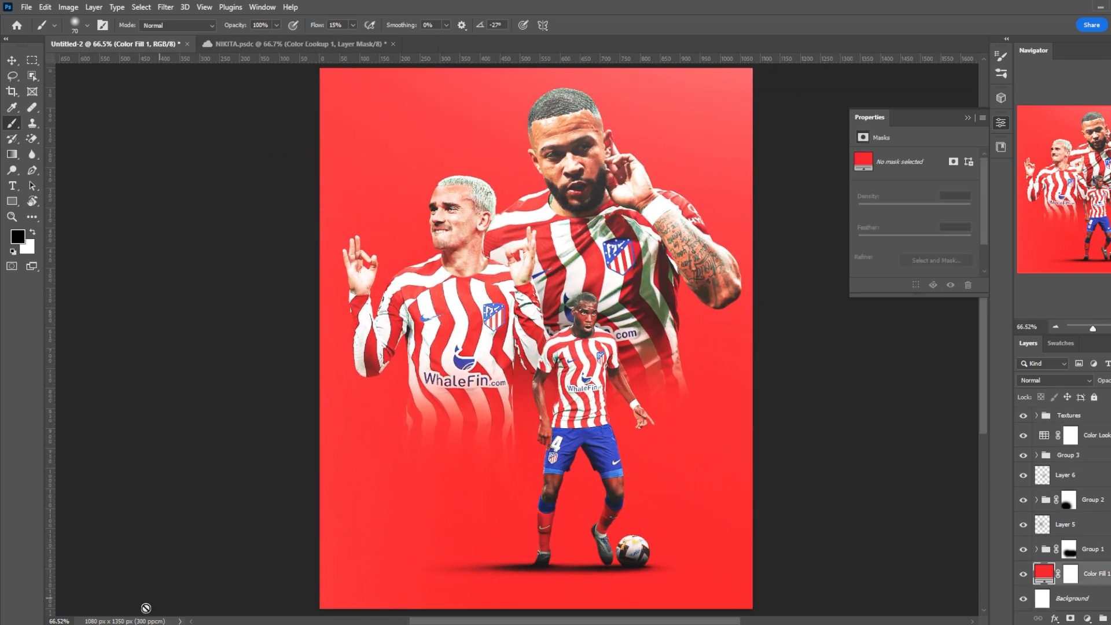
Step: Place the stadium image destacado-2000x1024-1-2 above the red fill, scale it to the poster's full height and shift it sideways
left_click(145, 624)
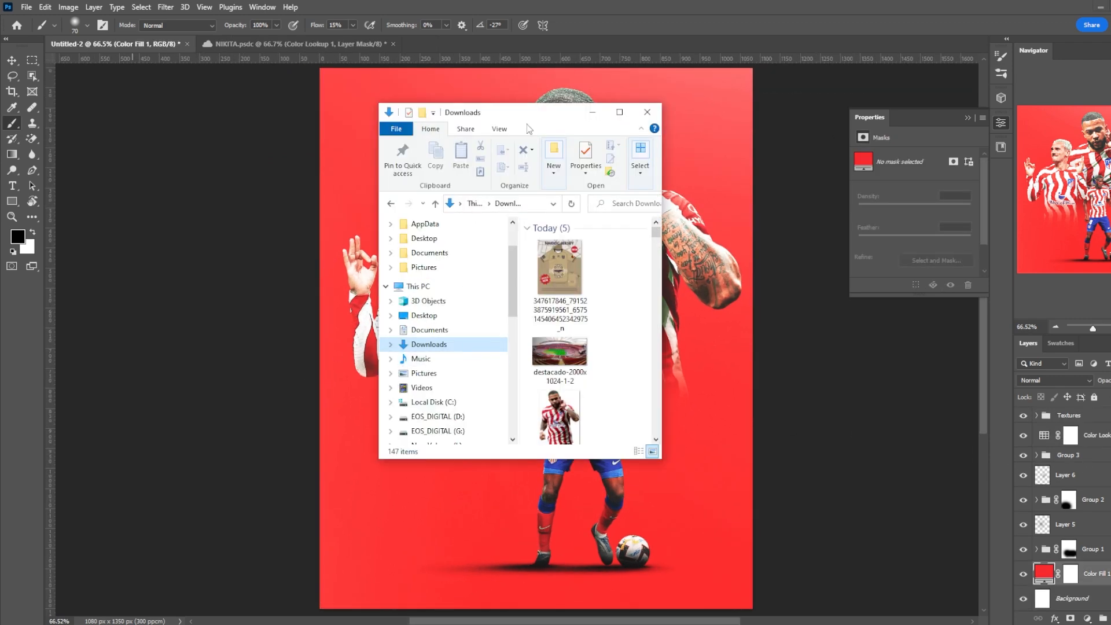
left_click_drag(560, 352, 703, 393)
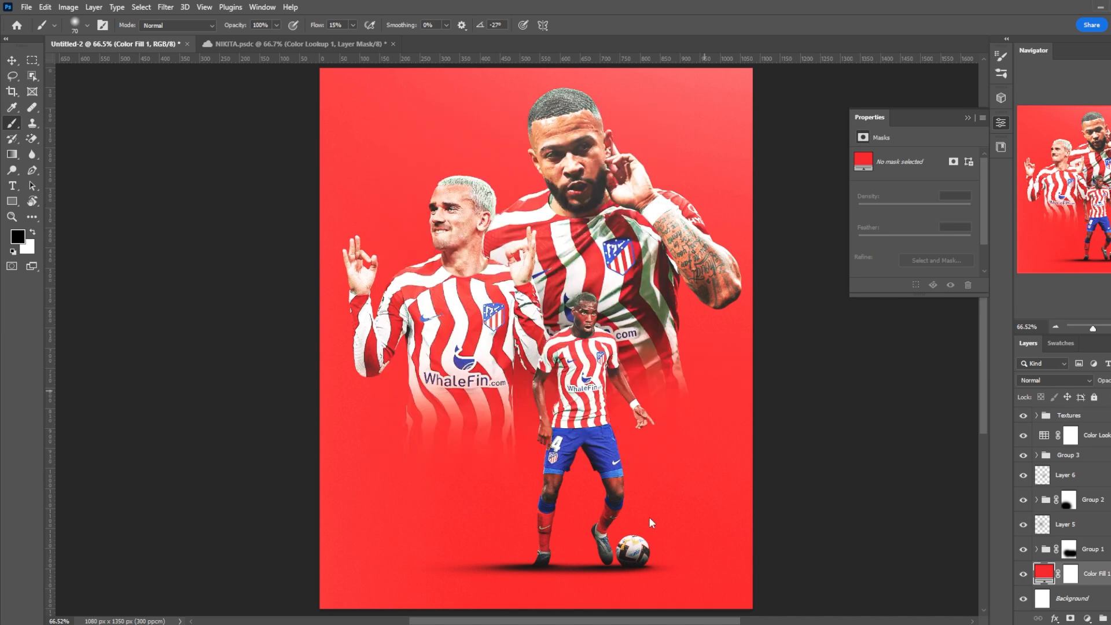
left_click_drag(541, 435, 539, 567)
left_click_drag(533, 253, 531, 120)
left_click_drag(576, 228, 649, 229)
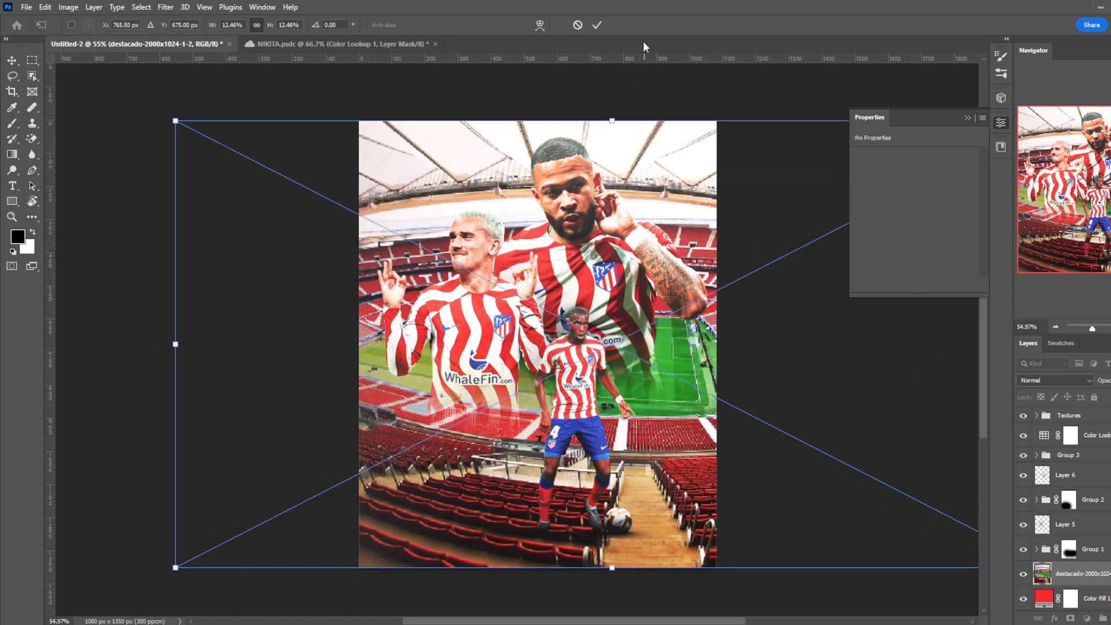
left_click(596, 25)
Step: Set the stadium image's blend mode to Overlay
key("b")
scroll(664, 264, "up", 1)
left_click(1053, 381)
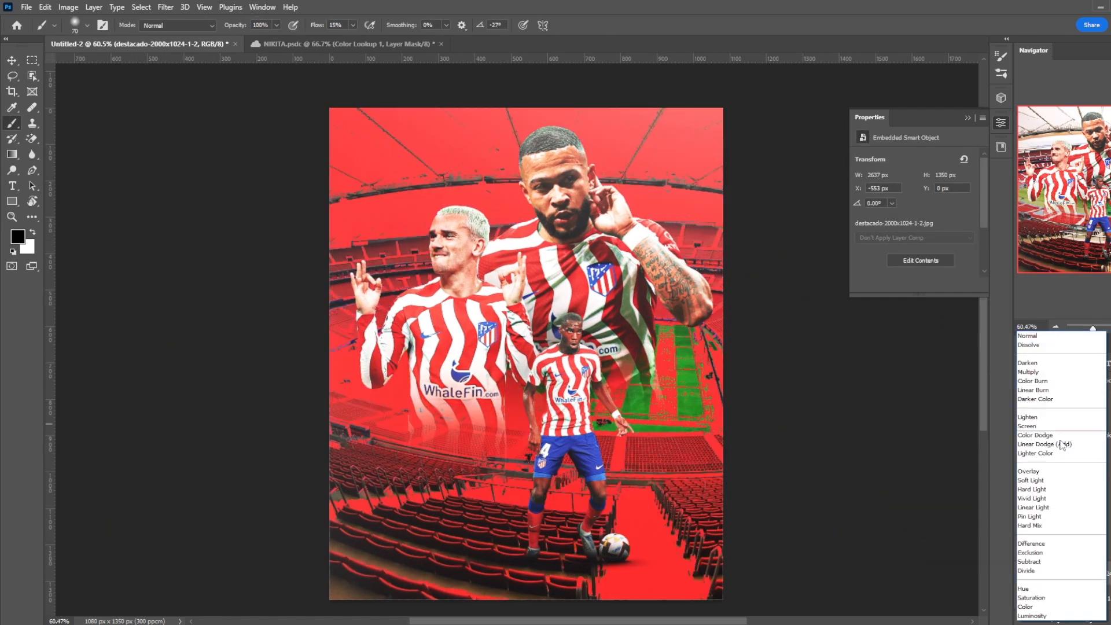
left_click(1057, 475)
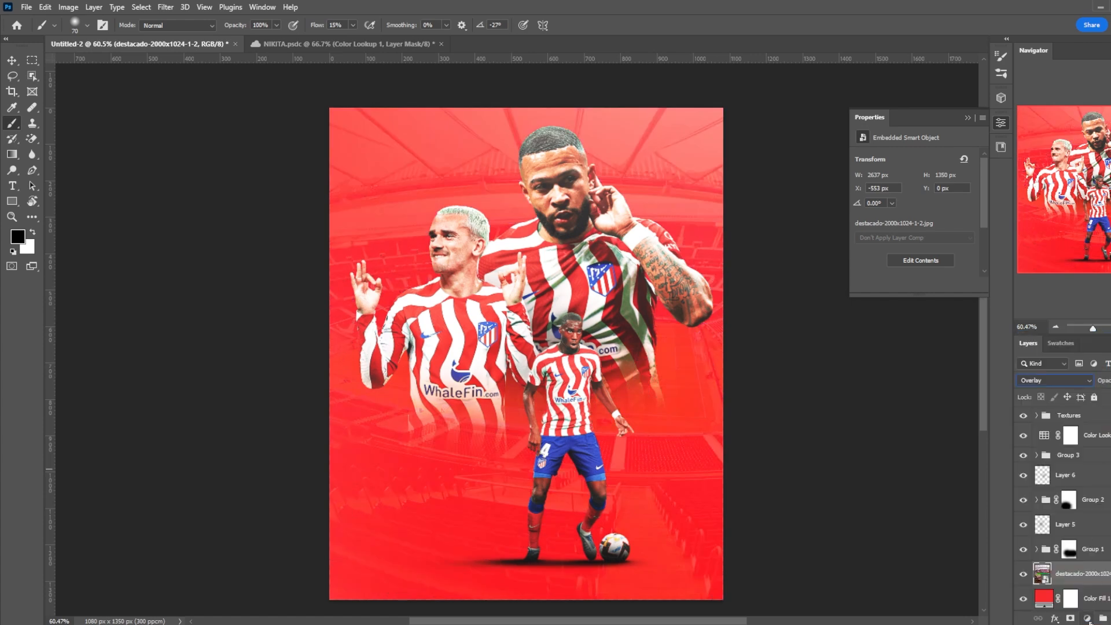
Step: Add a Black & White adjustment above the stadium image and clip it to that image
left_click(1088, 618)
left_click(1082, 527)
right_click(1094, 574)
left_click(1091, 337)
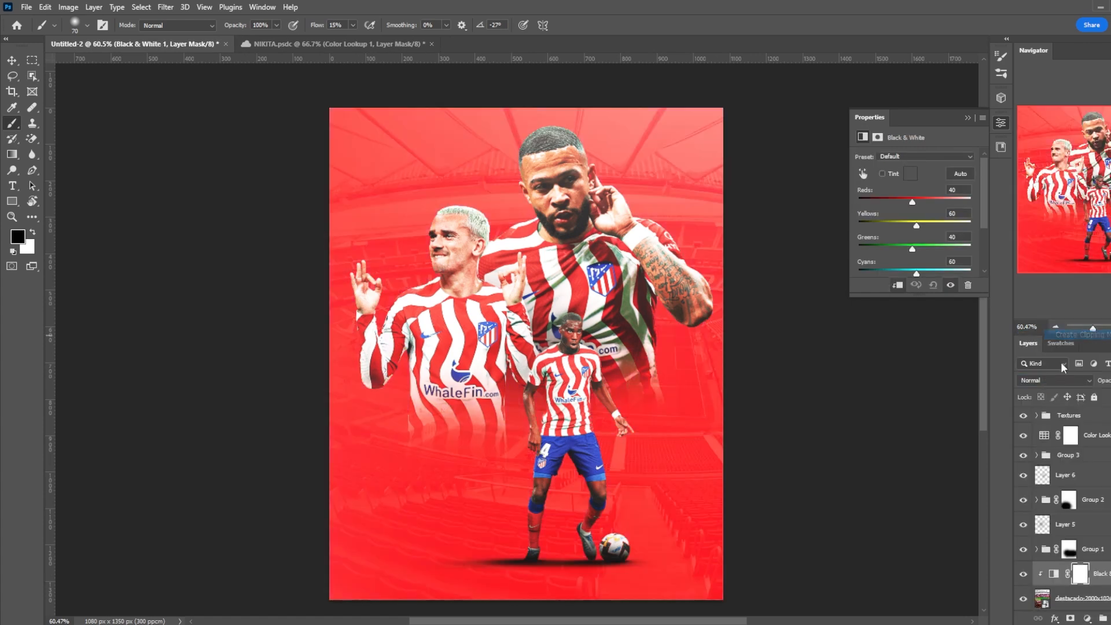
scroll(689, 368, "up", 1)
scroll(1071, 521, "down", 1)
Step: Add a layer mask to the stadium image and fade its lower area with a soft black 800 px brush
left_click(1077, 574)
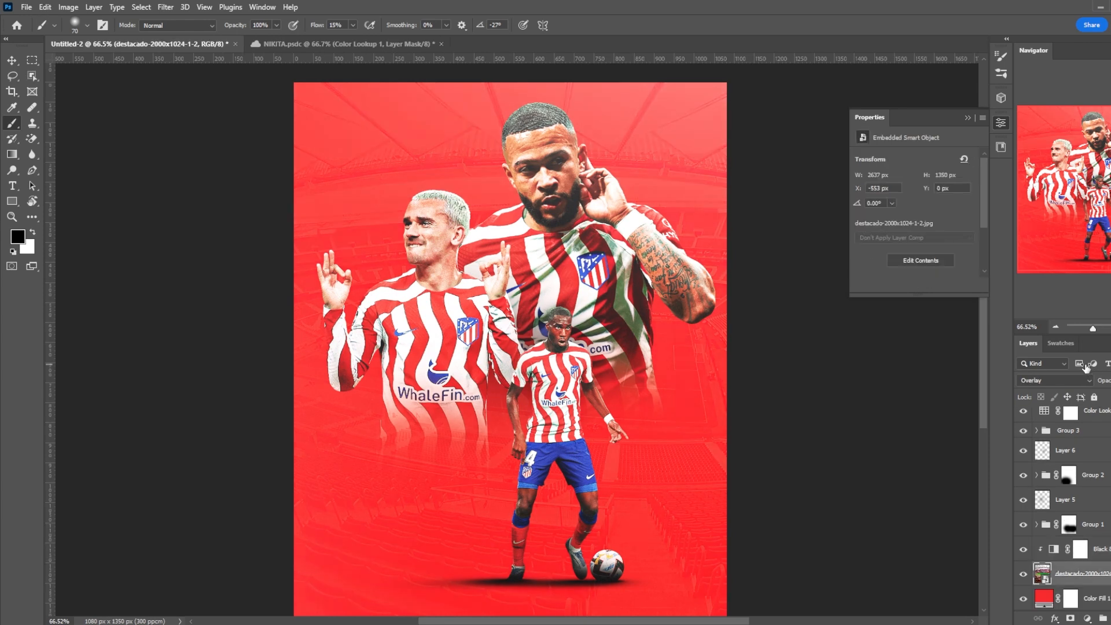
left_click(1071, 619)
scroll(509, 509, "down", 2)
scroll(509, 510, "down", 2)
key("]")
key("]")
key("]")
key("]")
key("]")
key("]")
key("]")
key("]")
key("]")
key("]")
key("]")
key("]")
key("]")
key("]")
scroll(330, 128, "up", 1)
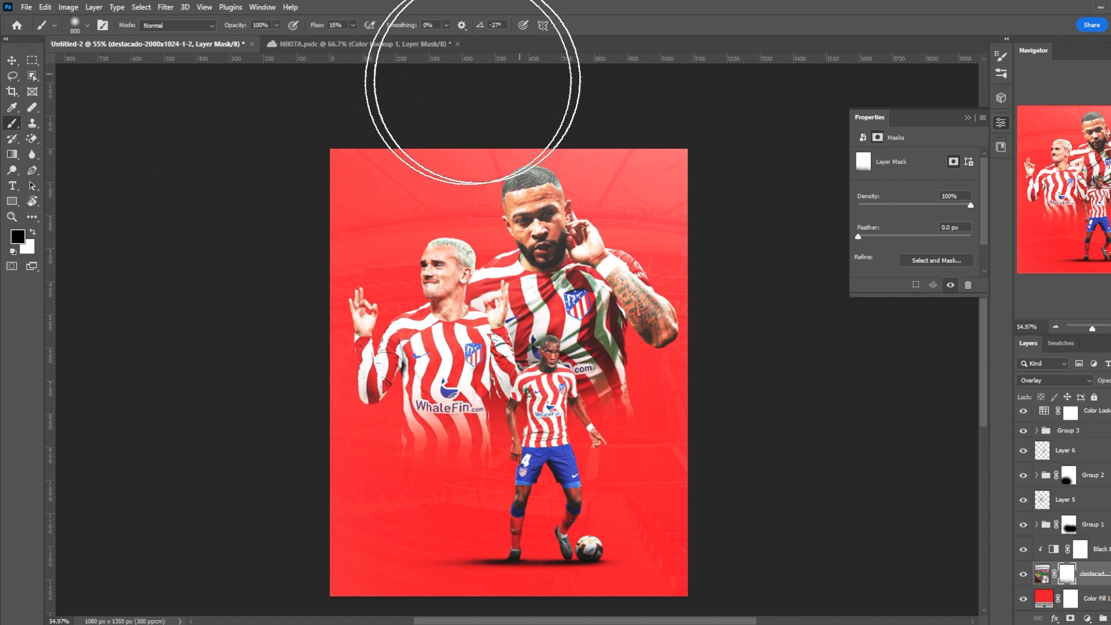
scroll(384, 124, "up", 1)
scroll(830, 393, "down", 1)
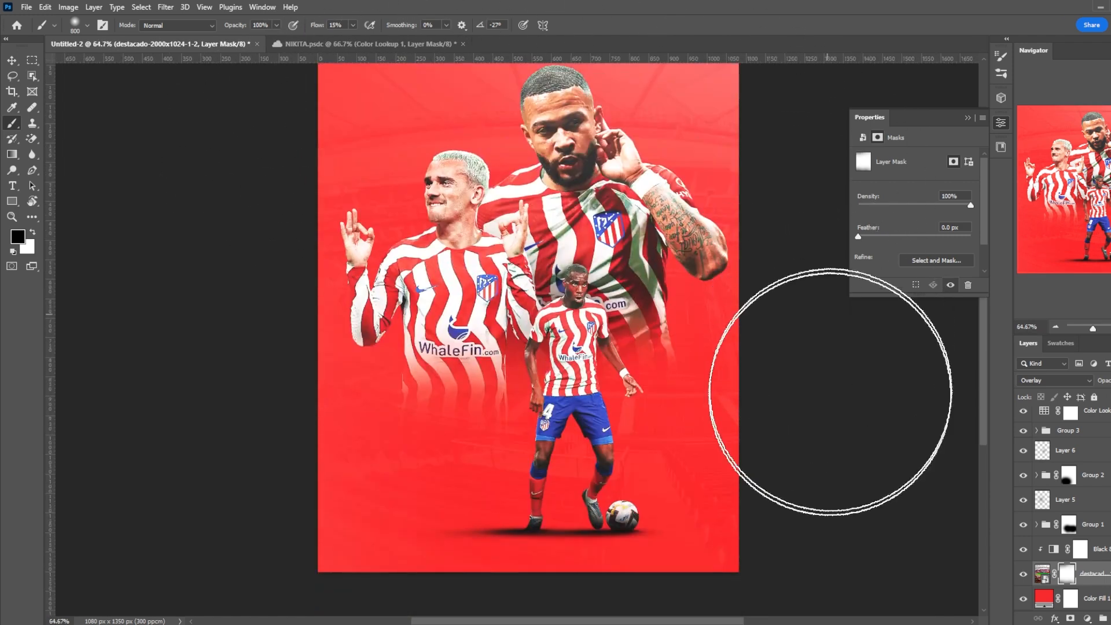
scroll(830, 393, "down", 1)
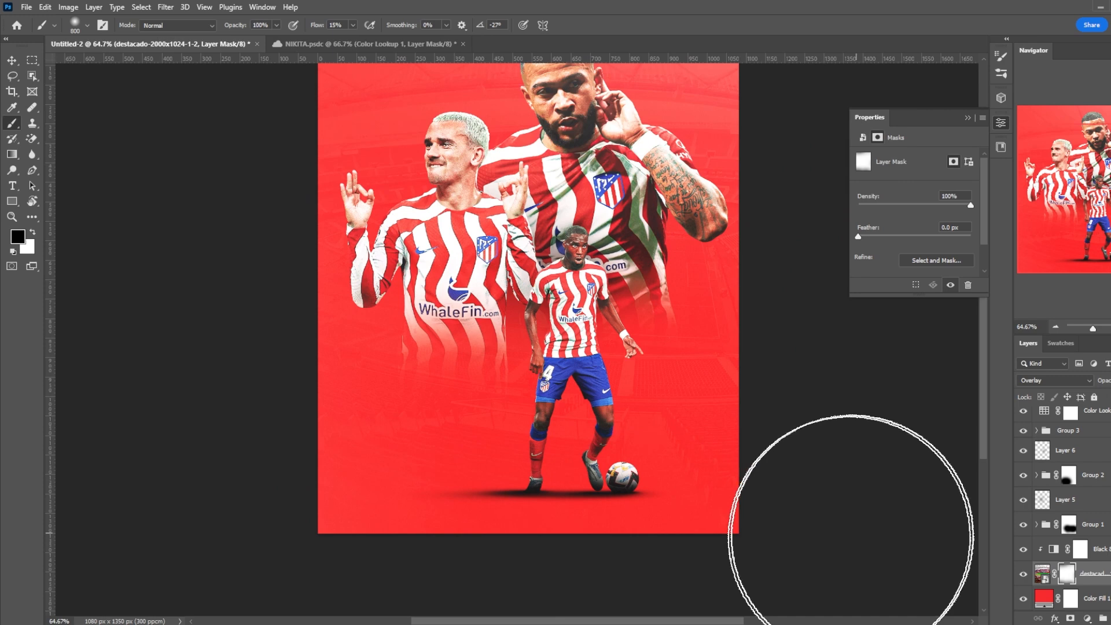
scroll(769, 471, "up", 2)
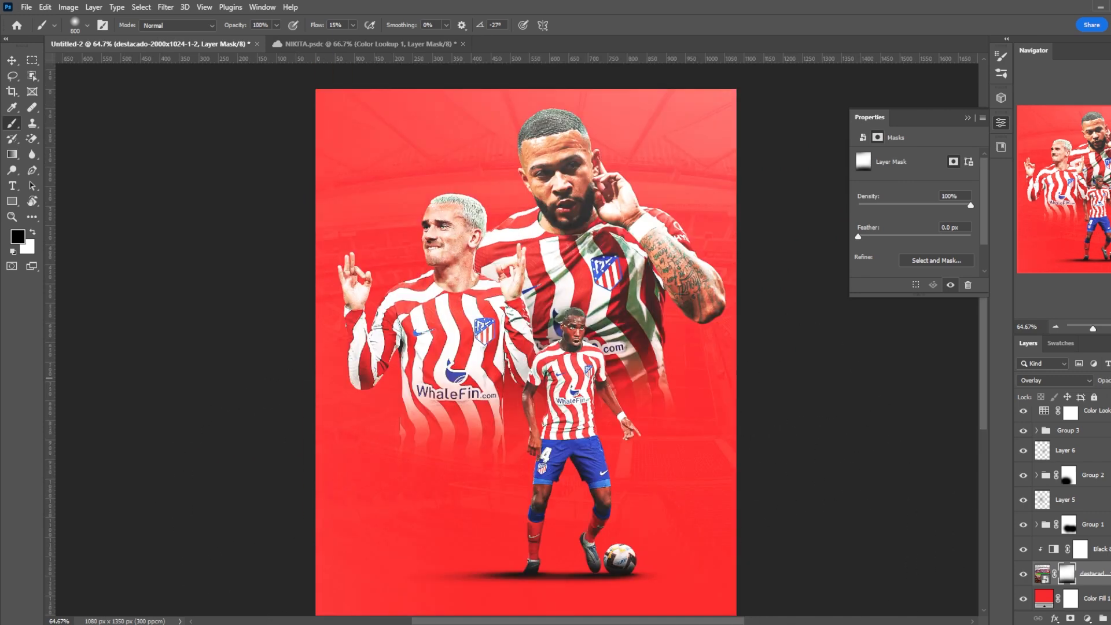
Step: Hide and show the masked stadium image to compare the background across the poster
left_click(1020, 583)
left_click(1019, 583)
left_click(1019, 583)
scroll(707, 526, "down", 2)
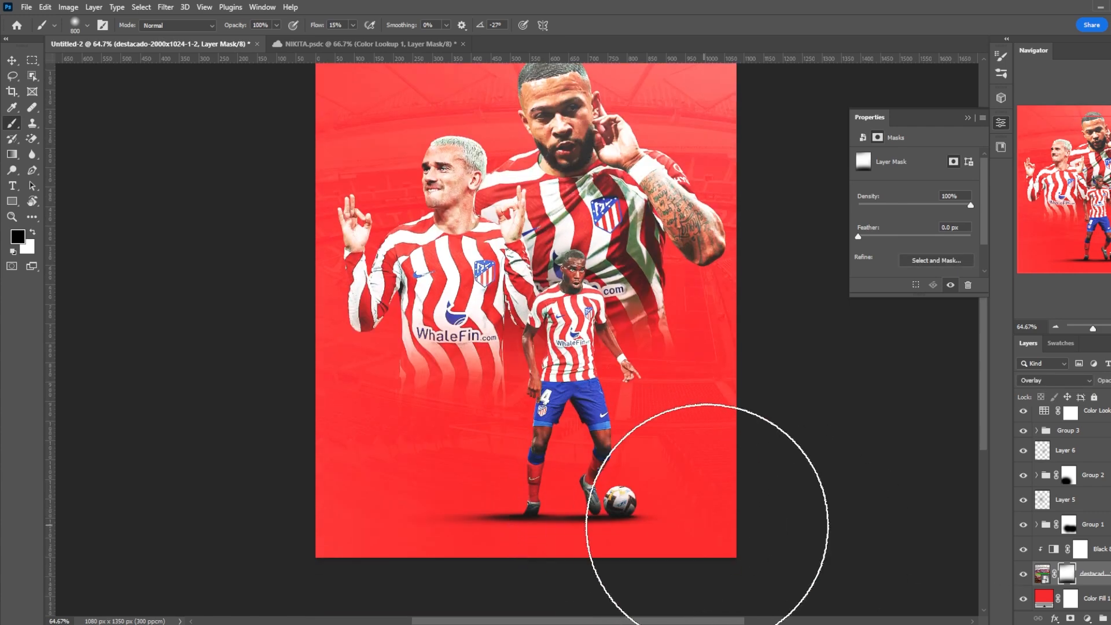
scroll(769, 384, "up", 2)
scroll(619, 353, "down", 1)
scroll(619, 353, "up", 1)
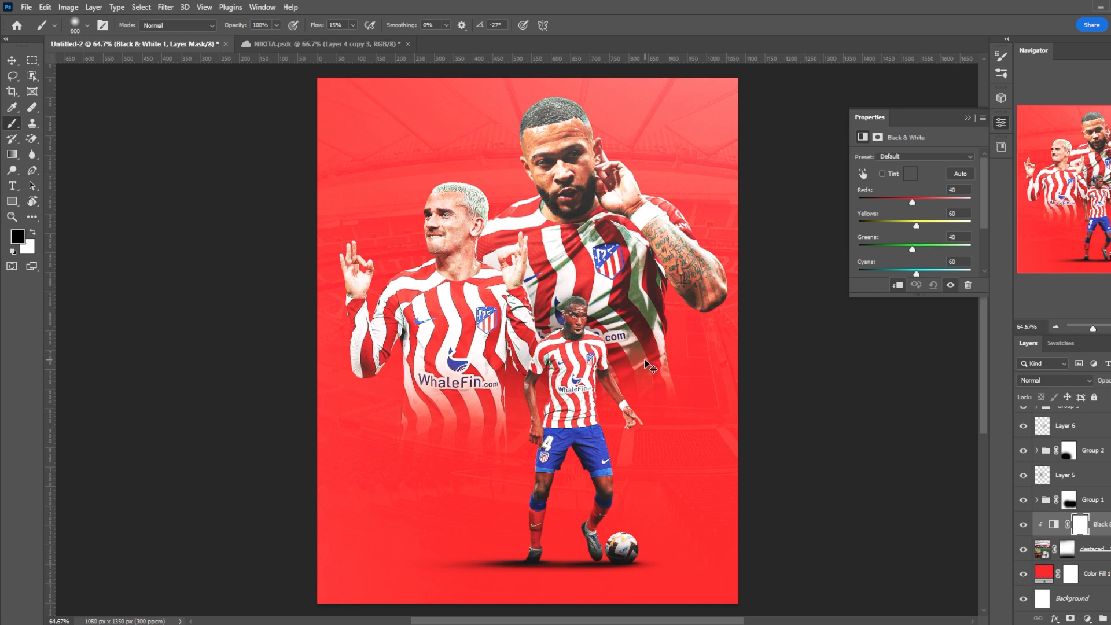
Step: Paste the Screen-mode crease texture from NIKITA above the Black & White adjustment and toggle it to compare
key("ctrl+v")
key("ctrl+t")
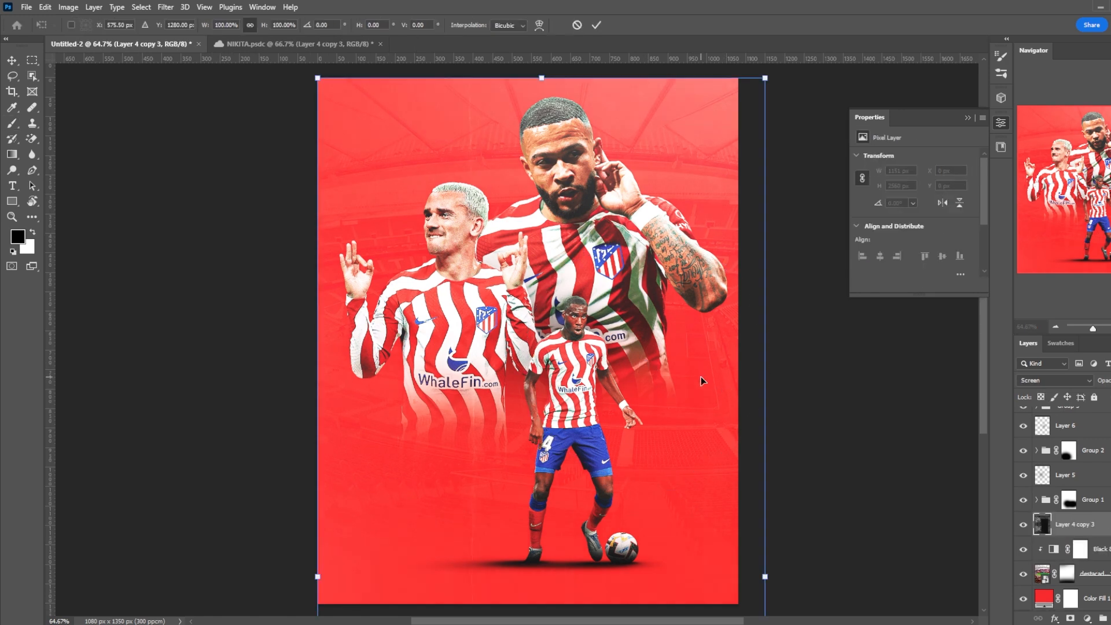
key("Return")
key("b")
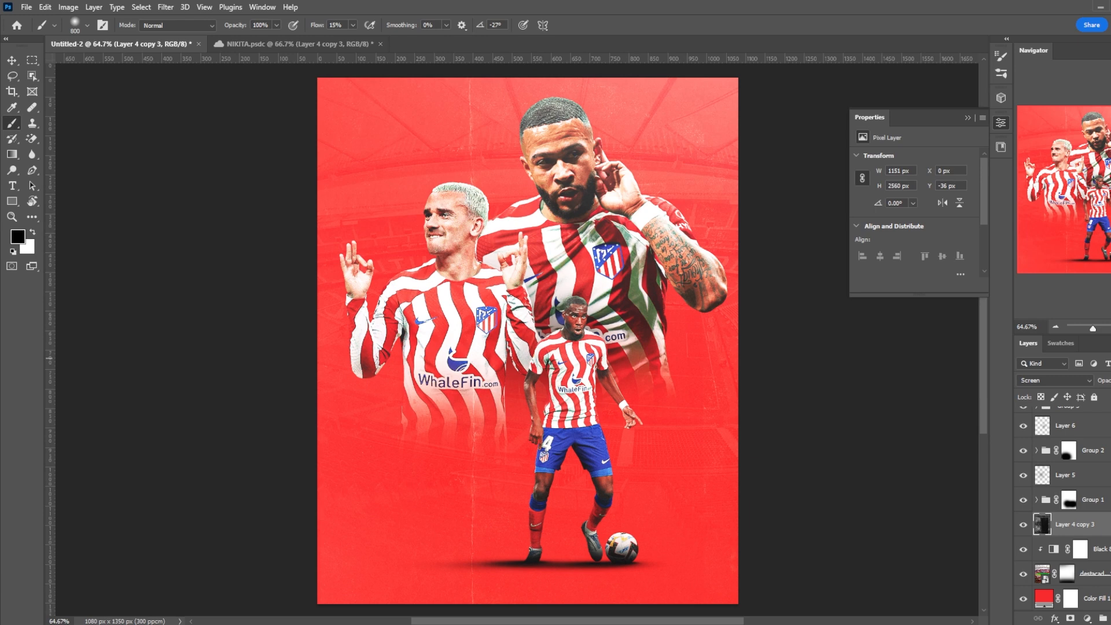
left_click(1025, 527)
left_click(1025, 527)
Step: Move the crease texture left to X -65 px and toggle its visibility to check the effect
key("ctrl+t")
left_click_drag(703, 417, 676, 415)
key("b")
left_click(1025, 524)
left_click(1024, 524)
left_click(1025, 525)
left_click(1025, 524)
Step: Create a new empty layer directly beneath the left player's group, above Layer 5
scroll(570, 353, "up", 1)
scroll(571, 353, "down", 3)
scroll(570, 353, "up", 2)
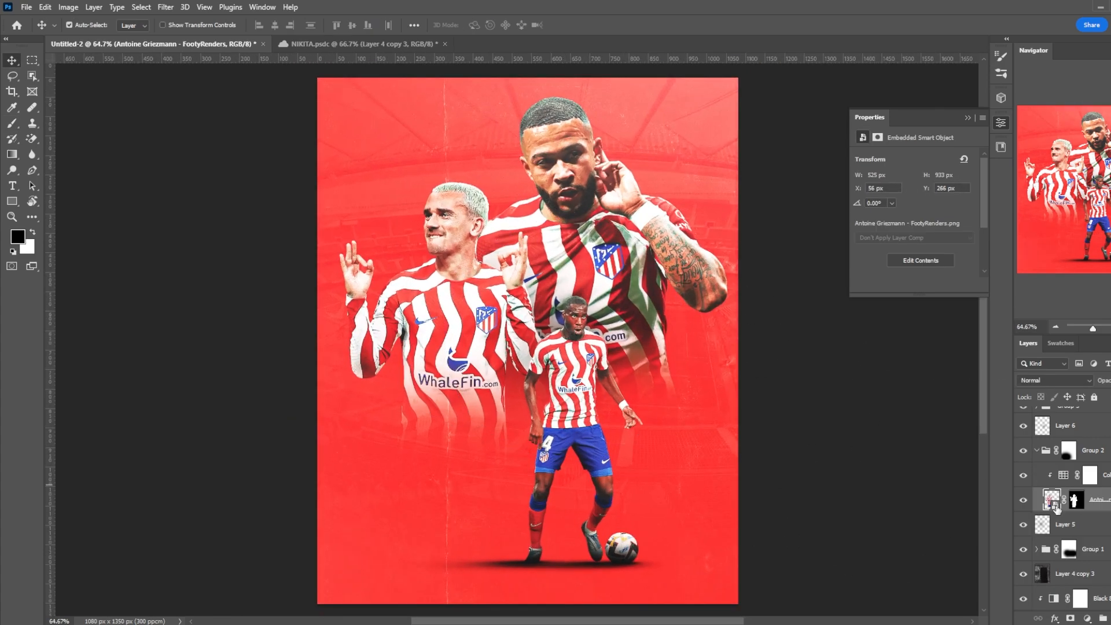
scroll(1056, 507, "up", 1)
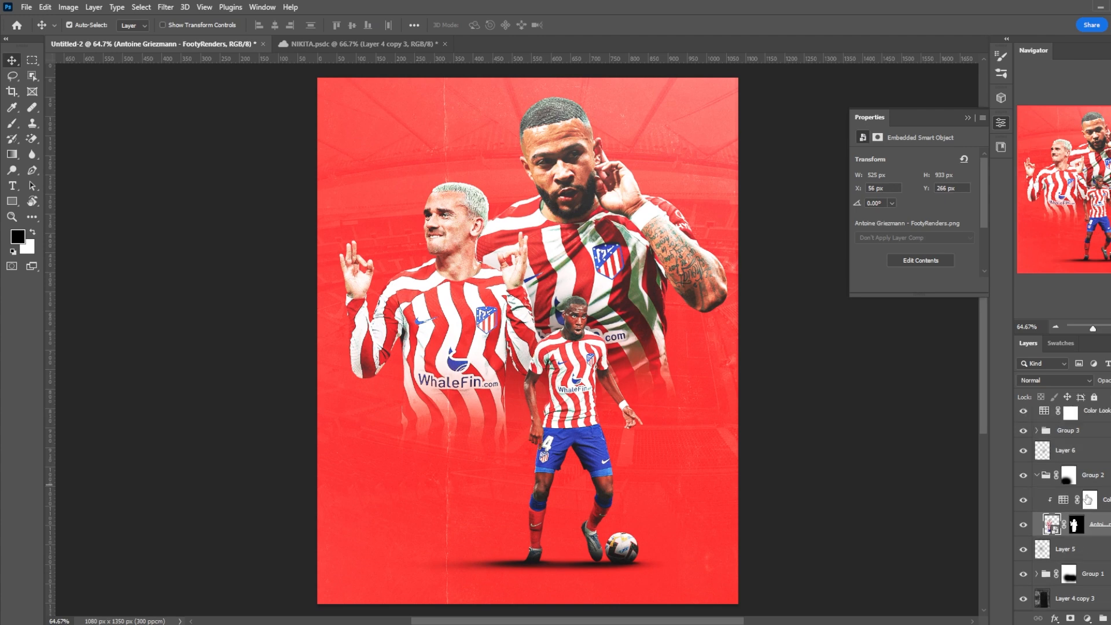
left_click(1100, 552)
key("ctrl+shift+alt+n")
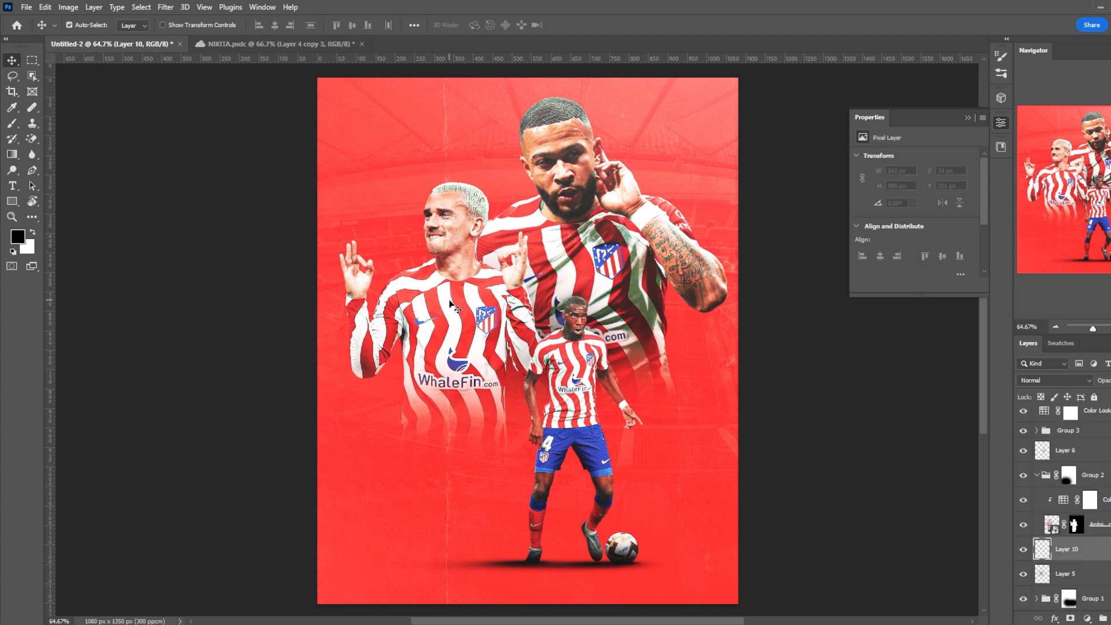
Step: Paint a soft black shadow behind the left player with a 500 px brush and toggle the layer to compare
key("b")
key("bracketleft")
key("bracketleft")
key("bracketleft")
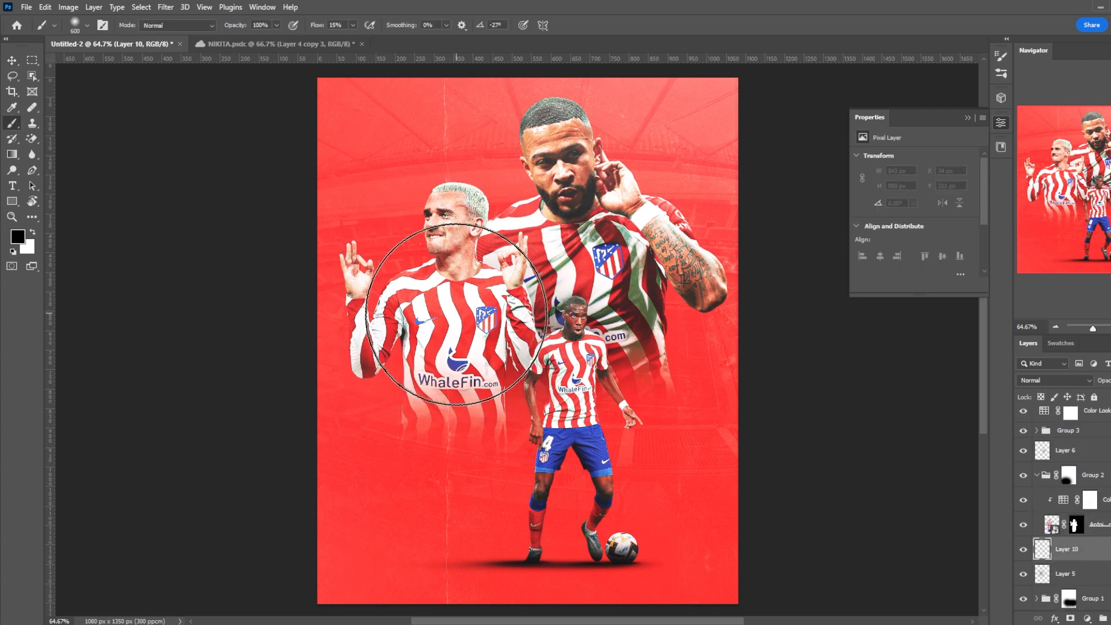
mouse_move(426, 317)
left_mouse_down()
mouse_move(385, 325)
mouse_move(398, 323)
left_mouse_up()
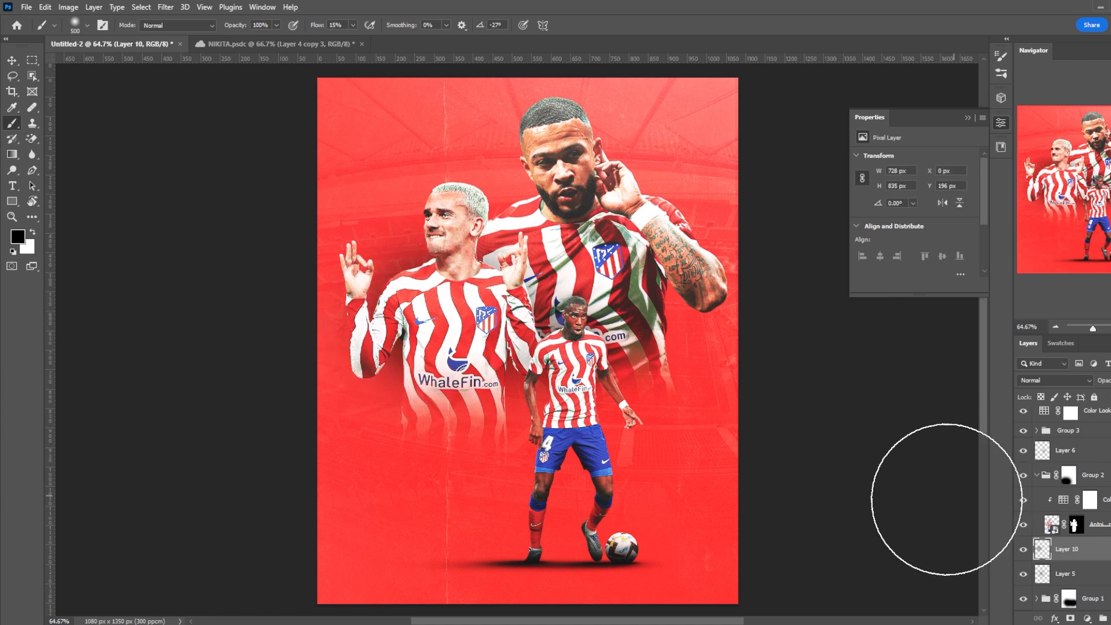
left_click(1020, 552)
Step: Create a new empty layer beneath the large rear player's group, directly above the crease texture
key("v")
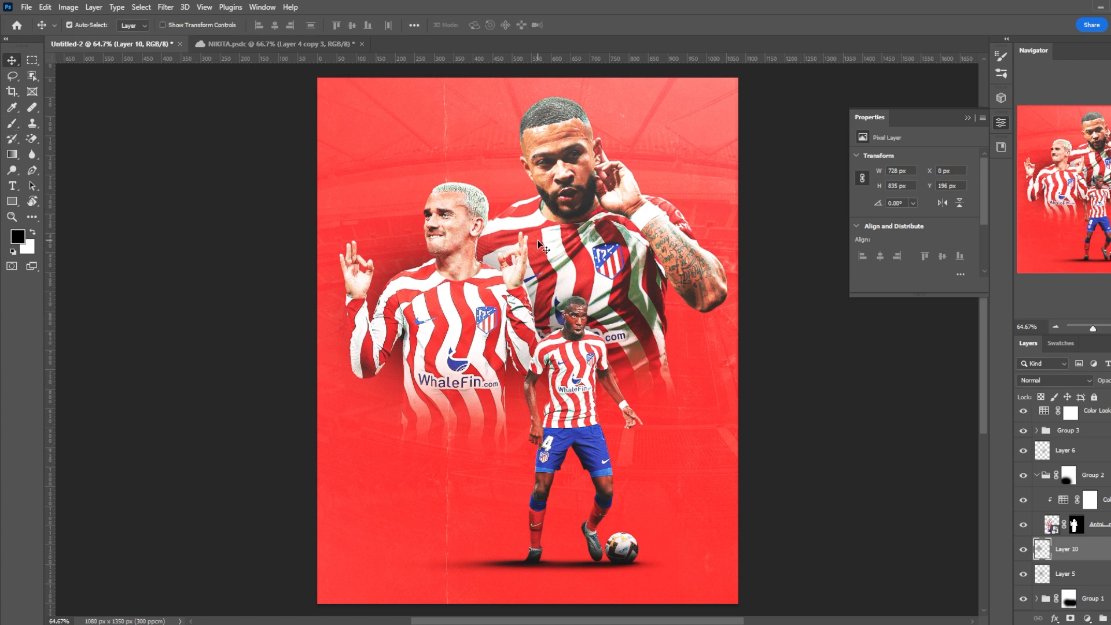
left_click(626, 307)
scroll(1075, 521, "down", 3)
left_click(1076, 528)
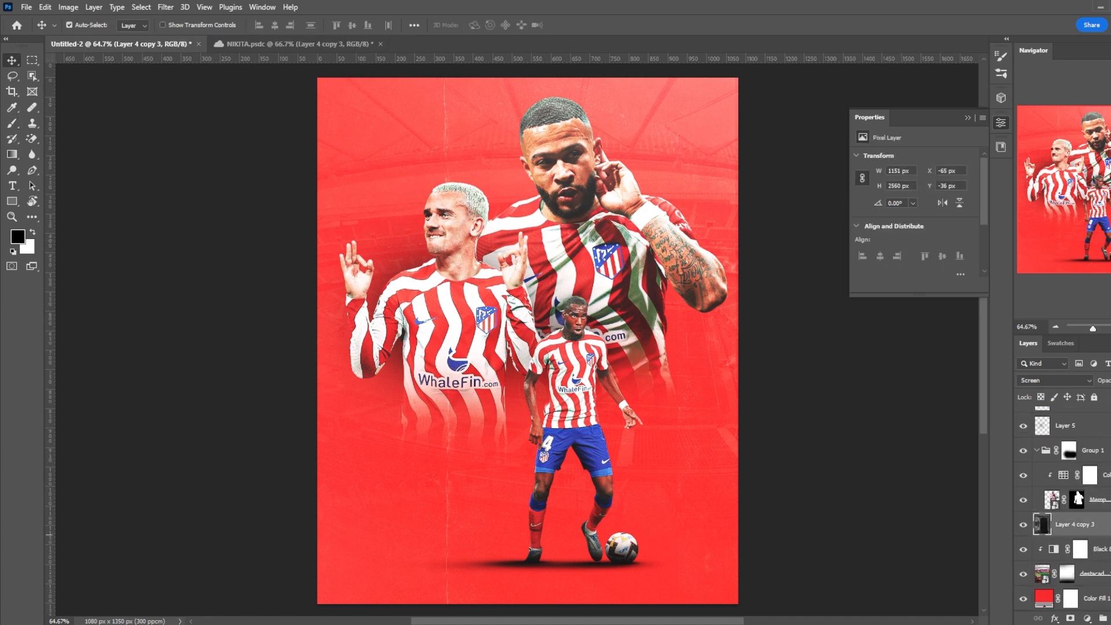
key("ctrl+shift+alt+n")
Step: Paint a soft black shadow behind the large rear player's body and head with the 500 px brush
key("b")
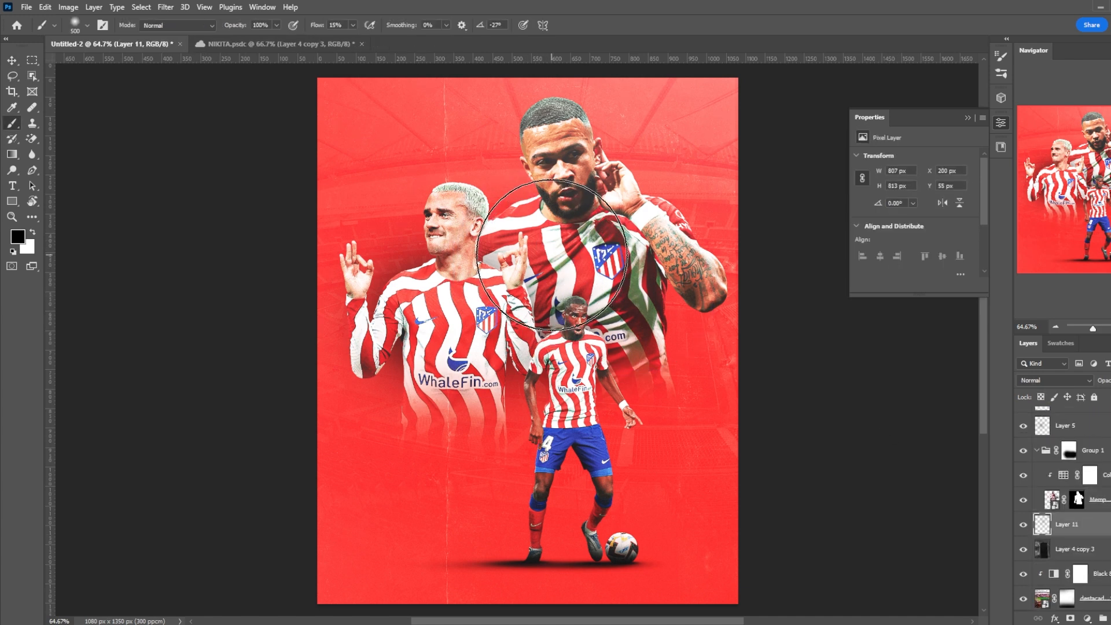
left_click(553, 252)
left_click(602, 251)
mouse_move(643, 248)
left_mouse_down()
mouse_move(679, 273)
mouse_move(649, 342)
left_mouse_up()
left_click(1025, 524)
left_click(1025, 524)
left_click(565, 159)
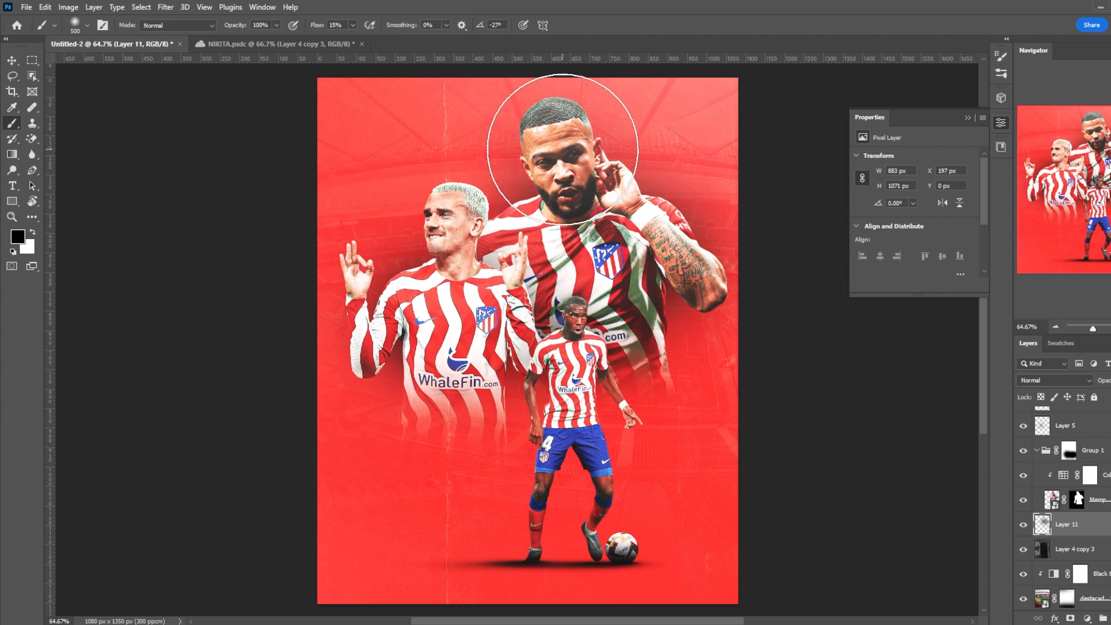
key("bracketleft")
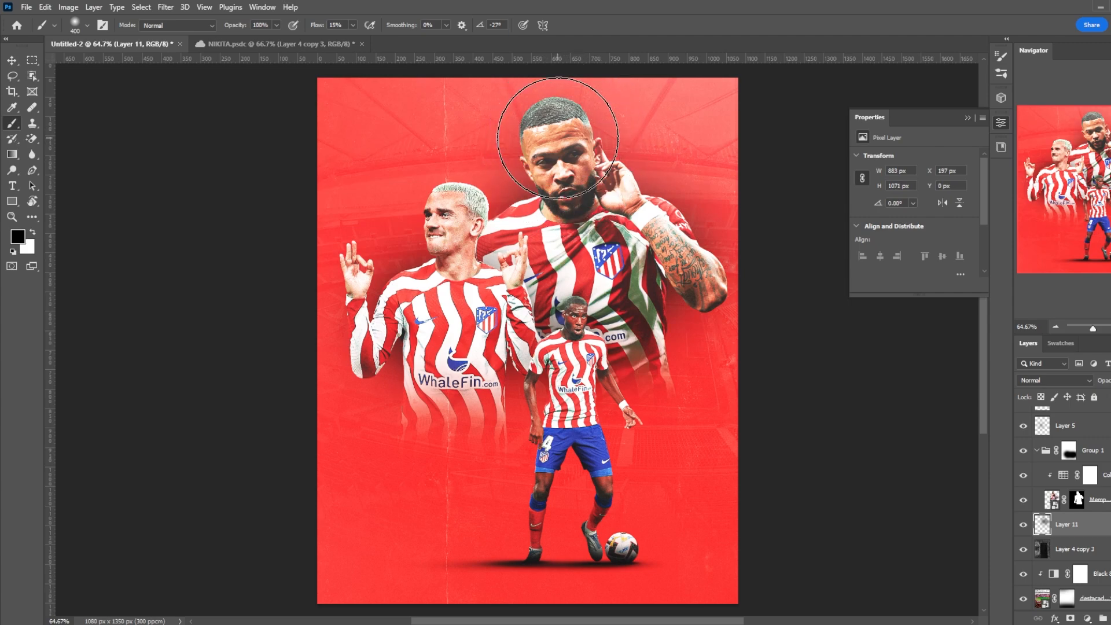
Step: Move Group 3 and Layer 6 together to the right, to a reference position of X 638.5 px
scroll(534, 344, "down", 1)
scroll(577, 333, "up", 1)
scroll(577, 333, "down", 1)
scroll(578, 333, "up", 1)
scroll(1089, 494, "up", 5)
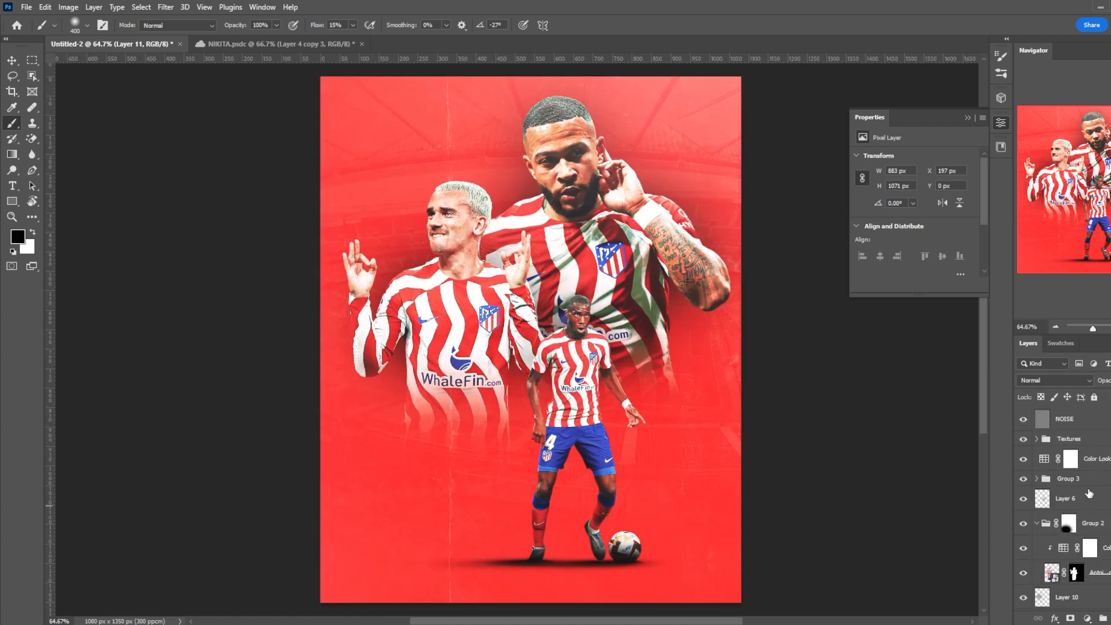
left_click(1091, 493)
left_click(1094, 480)
key("ctrl+t")
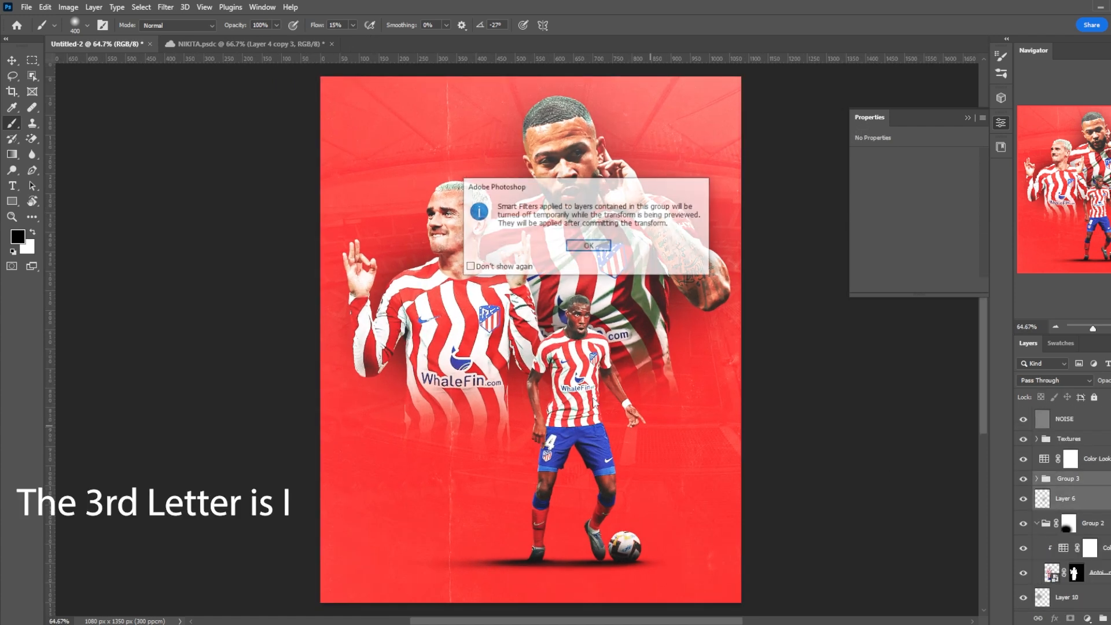
key("Return")
left_click_drag(611, 410, 630, 406)
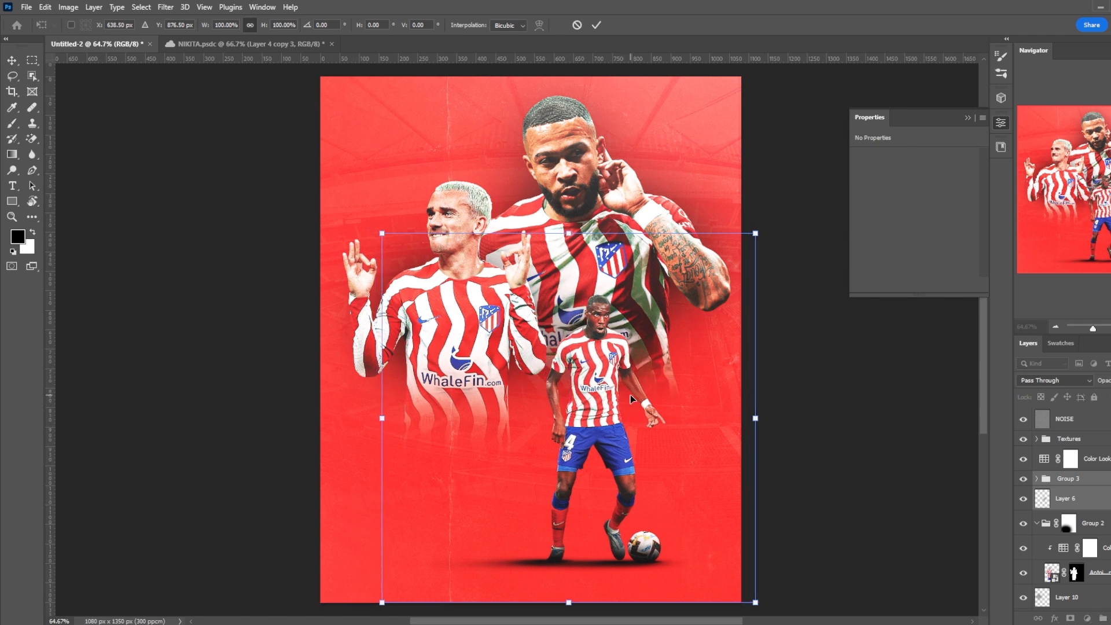
left_click(594, 24)
Step: Add two clipped layers above the large rear player's cut-out and set both to Overlay blending
left_click(1100, 547)
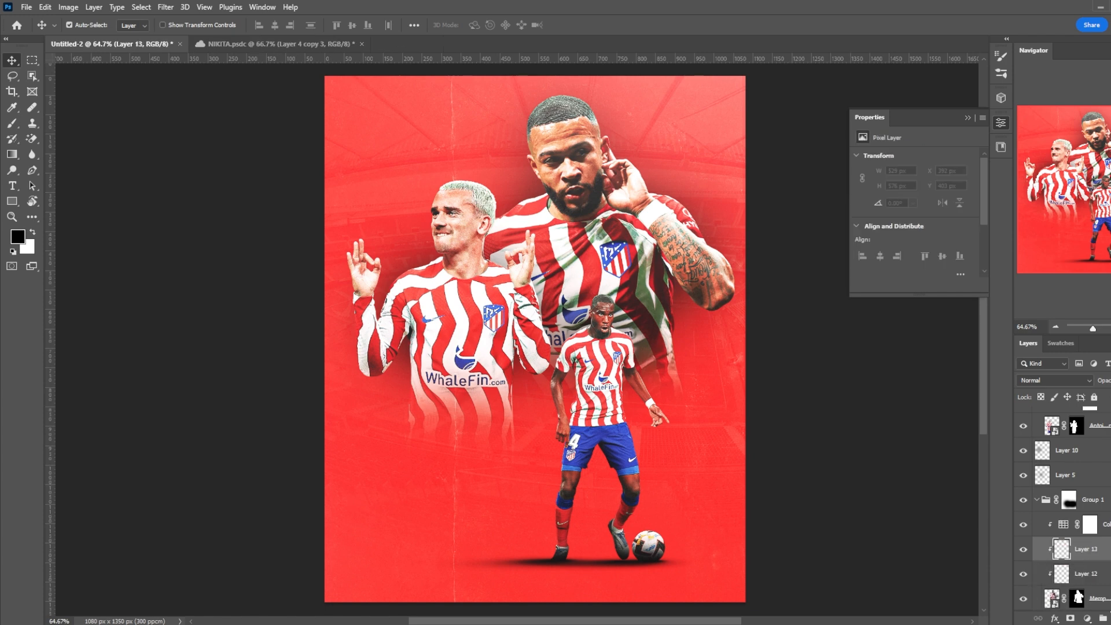
left_click(1100, 575, "shift")
left_click(1047, 382)
left_click(1052, 472)
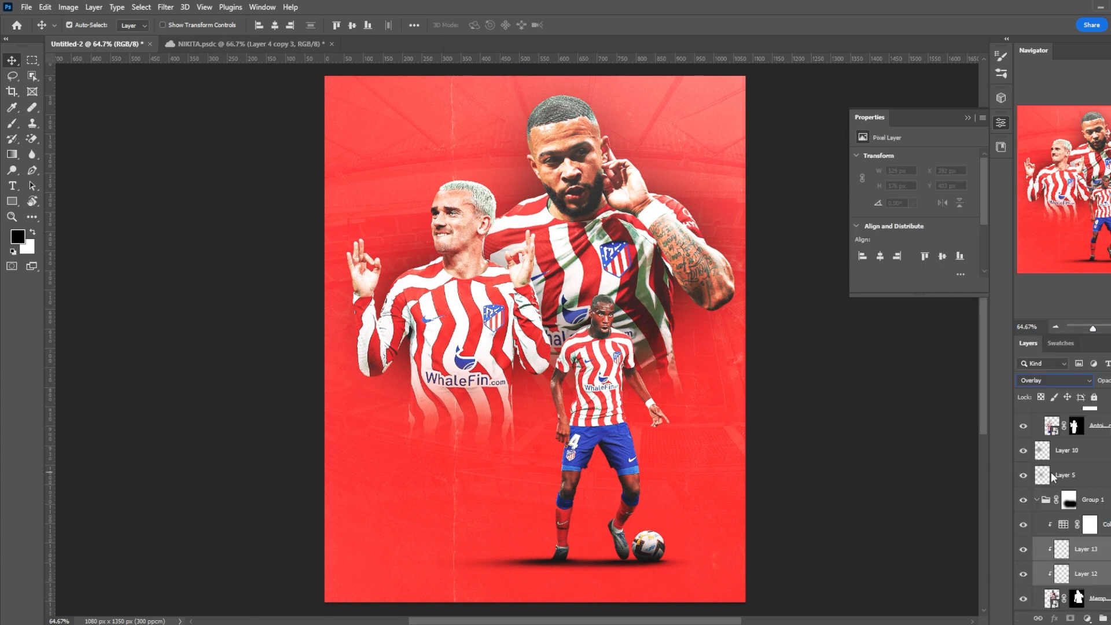
Step: Paint soft white highlights across the large rear player's forehead on Layer 13 with a 25 px brush at 25% opacity
left_click(1099, 550)
key("b")
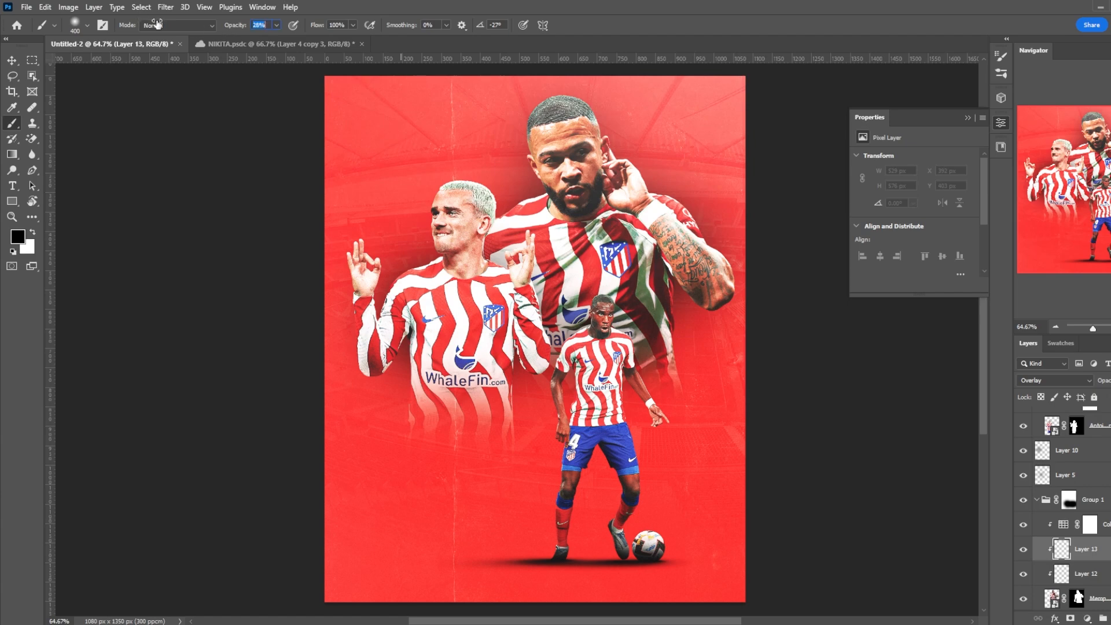
scroll(572, 204, "up", 5)
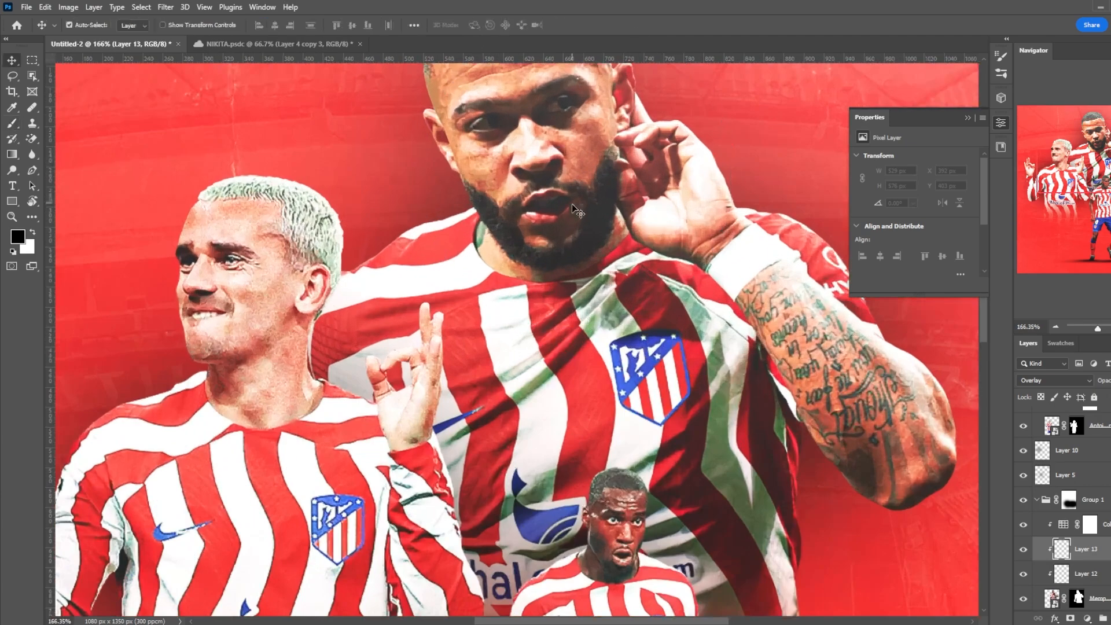
key("v")
key("b")
key("x")
scroll(484, 186, "up", 4)
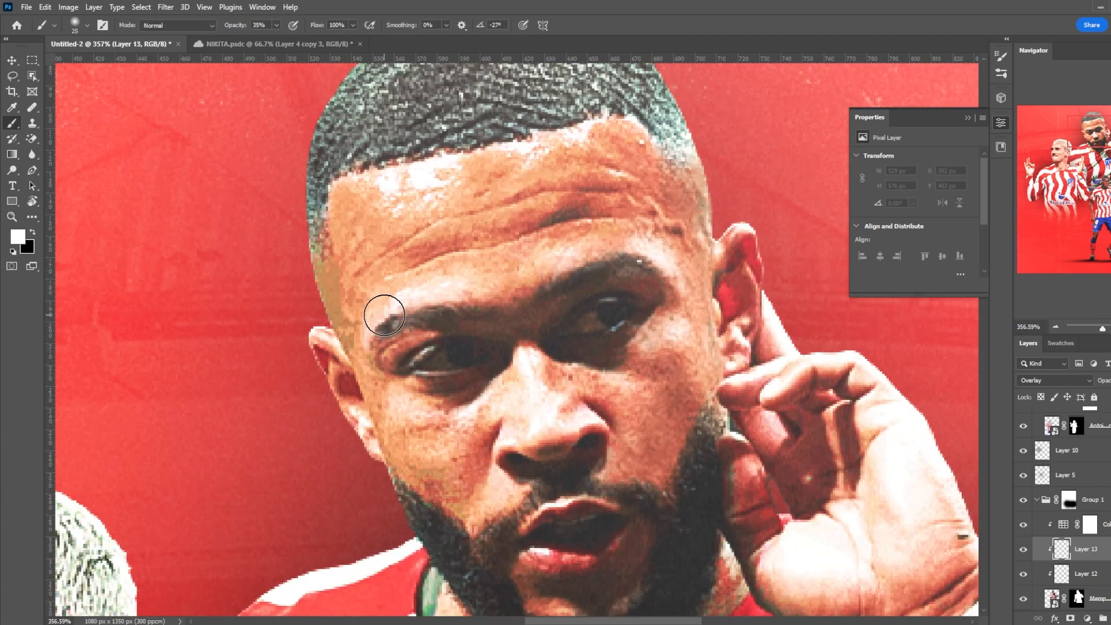
right_click(547, 299)
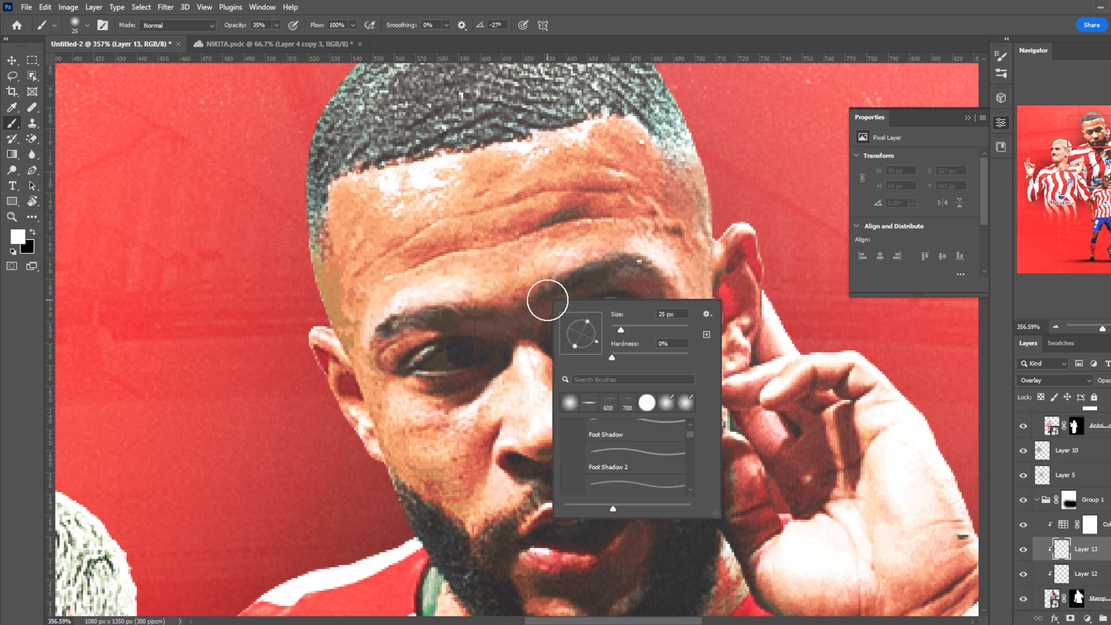
left_click_drag(244, 25, 238, 26)
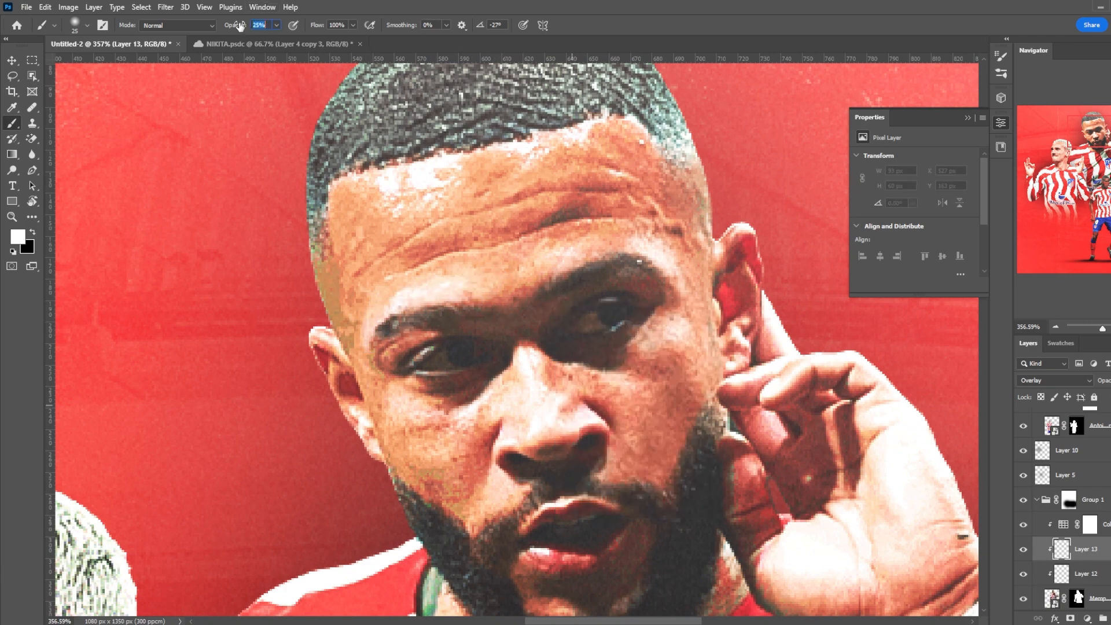
left_click_drag(383, 282, 641, 241)
mouse_move(656, 195)
left_mouse_down()
mouse_move(575, 158)
mouse_move(382, 214)
left_mouse_up()
Step: Brush white highlights onto the large rear player's cheek and raised hand on Layer 13
scroll(555, 325, "down", 1)
mouse_move(434, 341)
left_mouse_down()
mouse_move(464, 320)
mouse_move(473, 366)
mouse_move(620, 262)
mouse_move(620, 344)
mouse_move(660, 348)
mouse_move(576, 297)
mouse_move(520, 386)
mouse_move(520, 362)
mouse_move(576, 360)
mouse_move(446, 390)
left_mouse_up()
scroll(651, 350, "down", 2)
scroll(764, 307, "down", 5)
left_click_drag(756, 320, 779, 376)
scroll(779, 376, "down", 2)
scroll(1094, 498, "down", 3)
Step: Reopen the Camera Raw filter on the large rear player's cut-out and apply it with Sharpening at 94
left_click(1108, 500)
double_click(1102, 540)
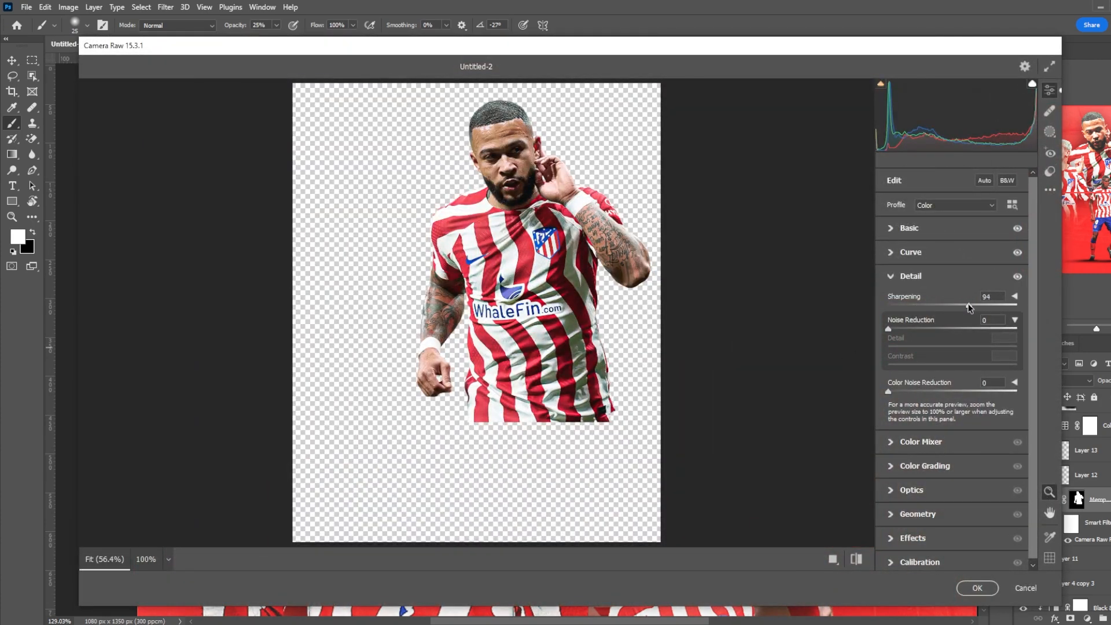
left_click(987, 589)
Step: Continue the white highlights on Layer 13 along the large rear player's tattooed forearm and elbow
scroll(649, 225, "up", 4)
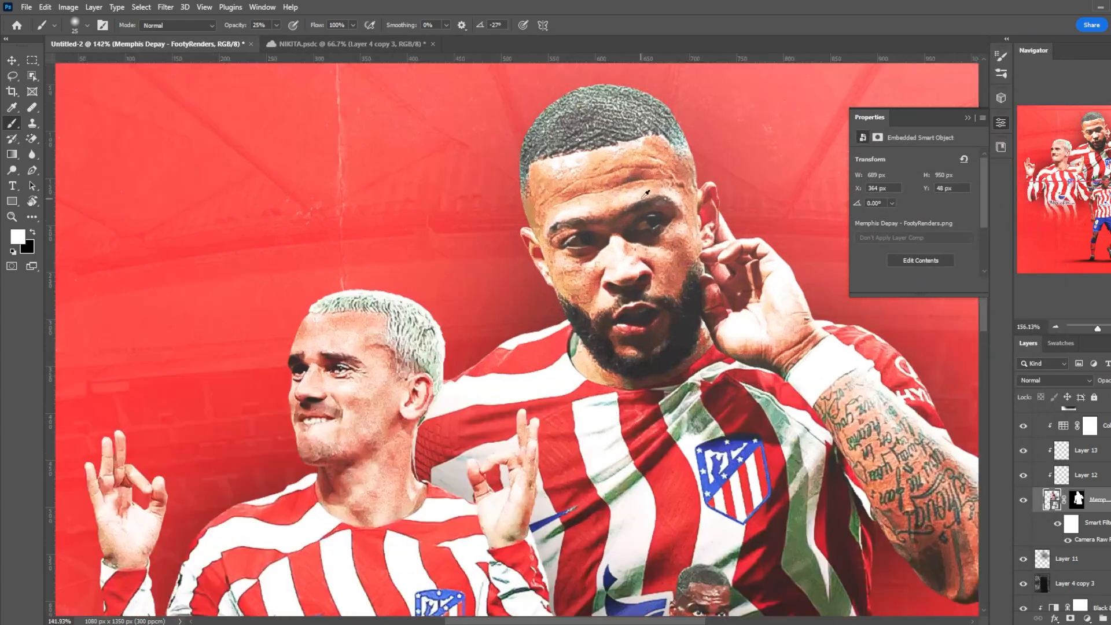
left_click(1093, 472)
left_click(1025, 454)
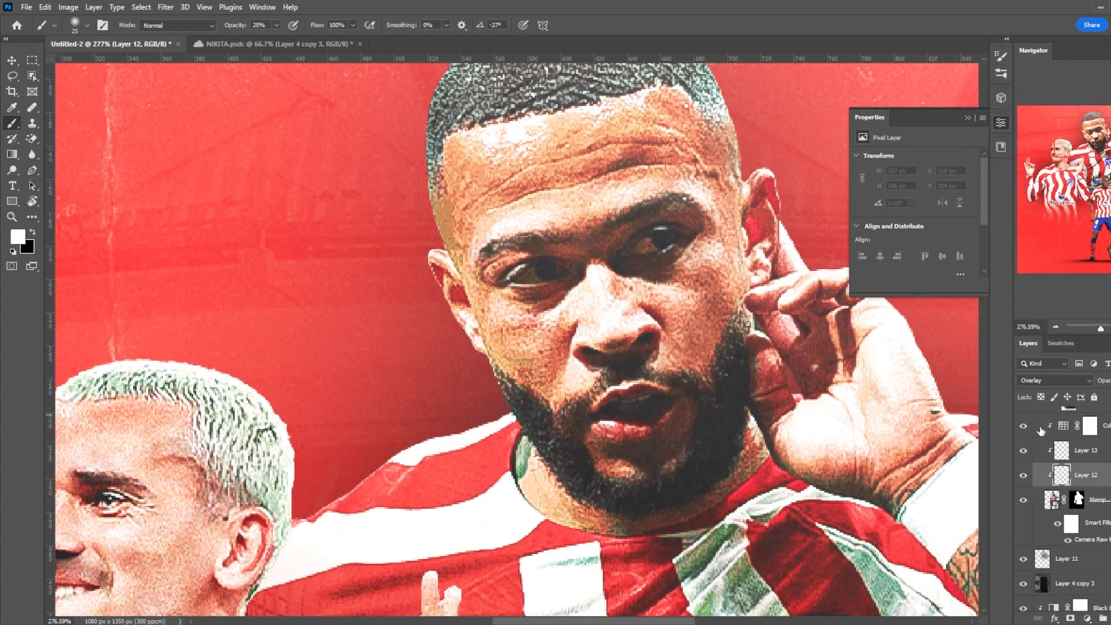
left_click(1087, 451)
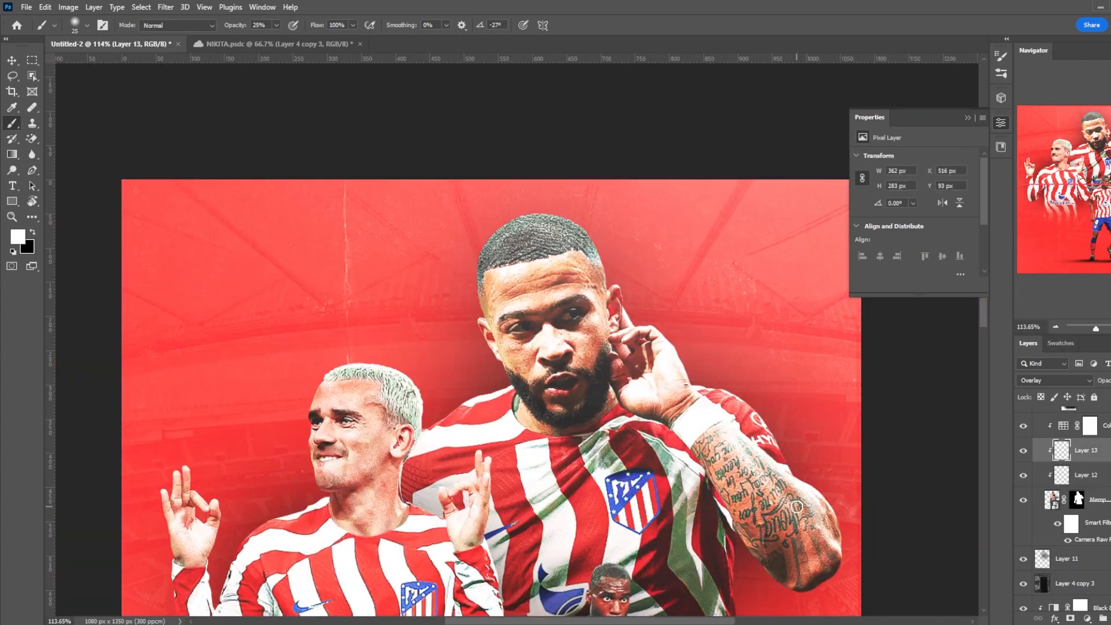
scroll(515, 359, "down", 5)
mouse_move(820, 510)
left_mouse_down()
mouse_move(833, 550)
mouse_move(770, 553)
left_mouse_up()
scroll(833, 550, "down", 1)
scroll(716, 505, "up", 2)
scroll(608, 498, "down", 3)
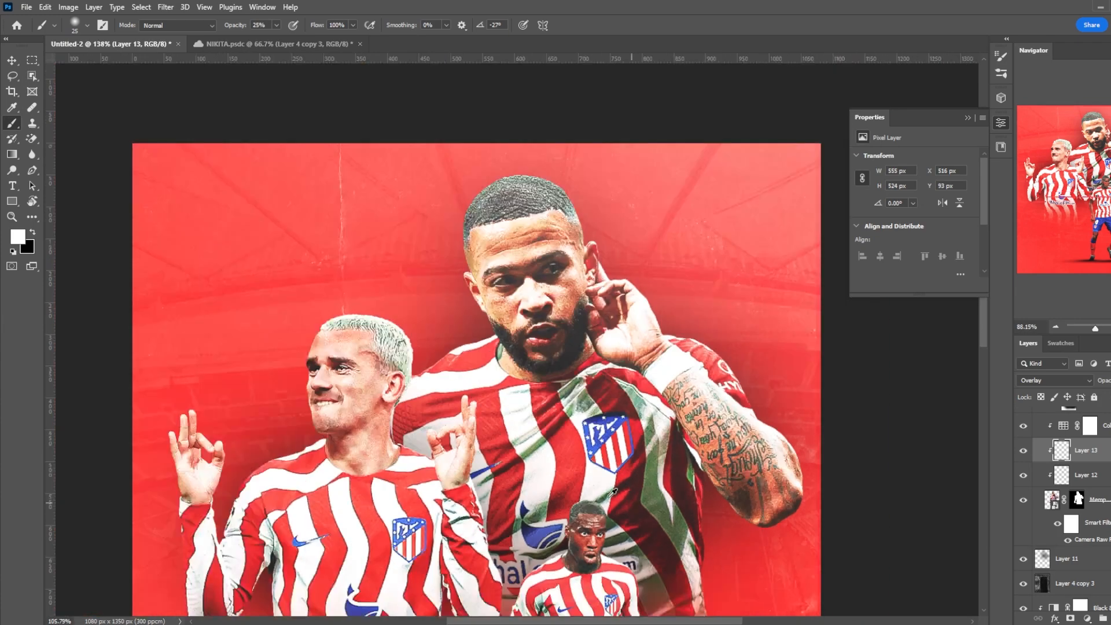
scroll(614, 492, "down", 1)
scroll(660, 493, "up", 2)
Step: Paint black shading over the large rear player's face and raised hand on Layer 12 at 8% brush opacity
left_click(1087, 476)
key("x")
scroll(514, 183, "up", 2)
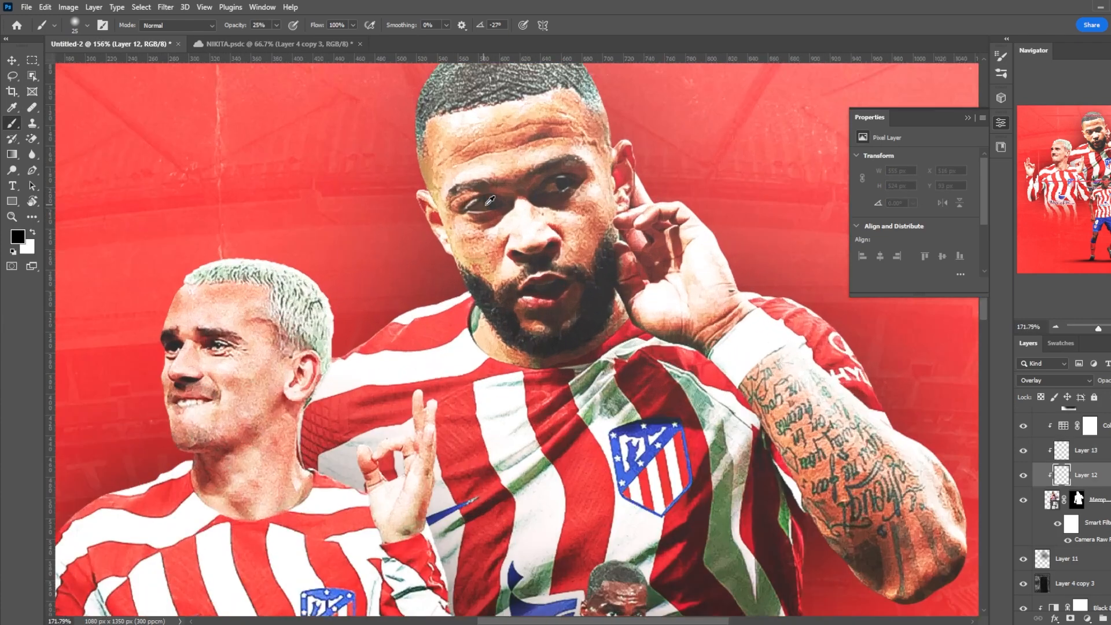
type("8")
key("Return")
scroll(521, 185, "up", 2)
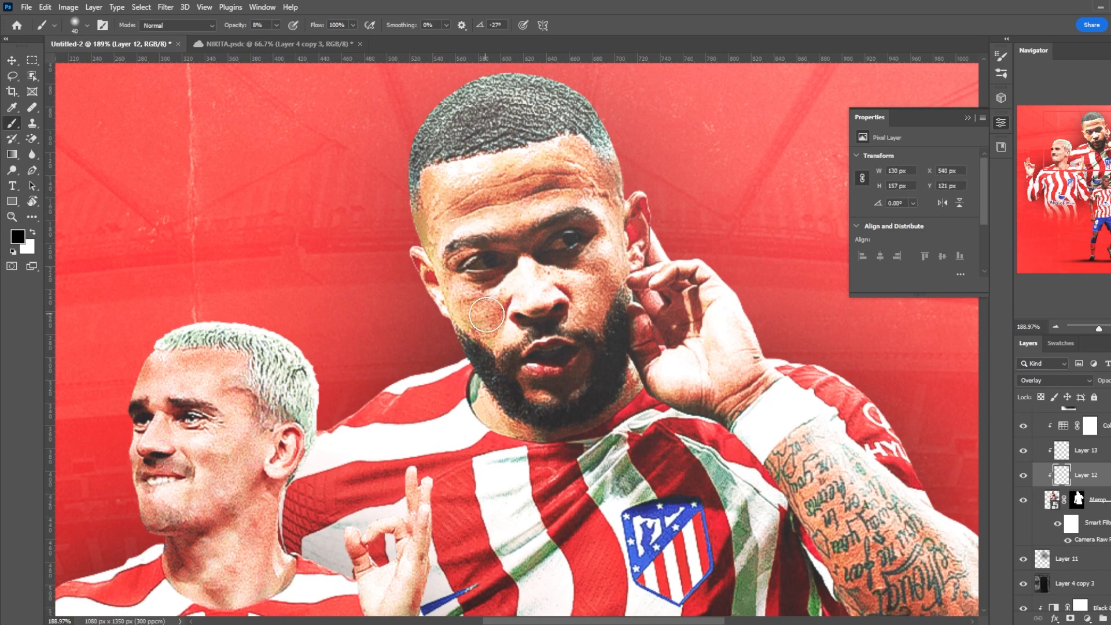
mouse_move(487, 315)
left_mouse_down()
mouse_move(563, 300)
mouse_move(753, 400)
left_mouse_up()
scroll(811, 400, "down", 2)
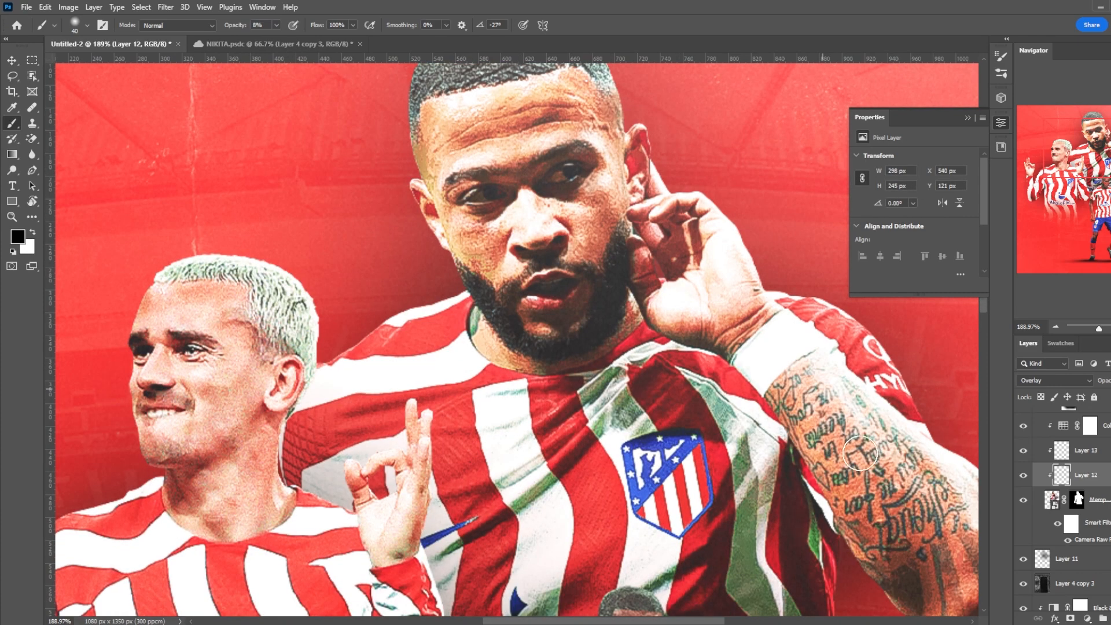
Step: Extend the black shading on Layer 12 over the large rear player's tattooed forearm and striped shirt
left_click_drag(827, 399, 858, 474)
scroll(859, 473, "down", 3)
left_click(805, 528)
scroll(756, 463, "down", 3)
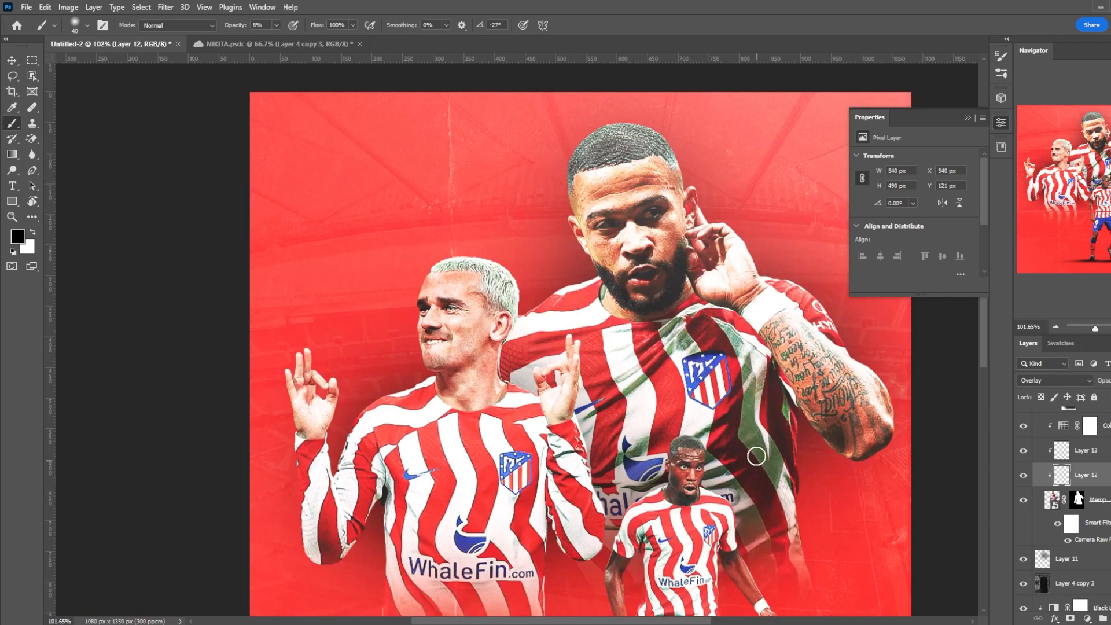
scroll(639, 370, "down", 3)
Step: Apply Camera Raw sharpening of 100 to the blond player's cut-out
key("v")
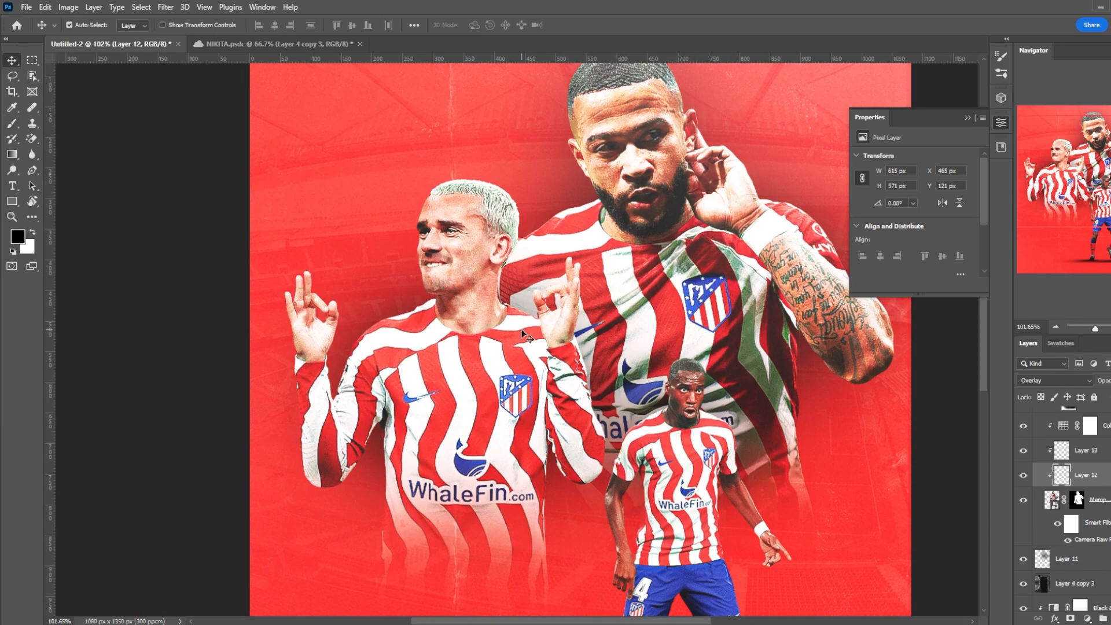
left_click(564, 394)
scroll(1071, 507, "up", 1)
left_click(1110, 469)
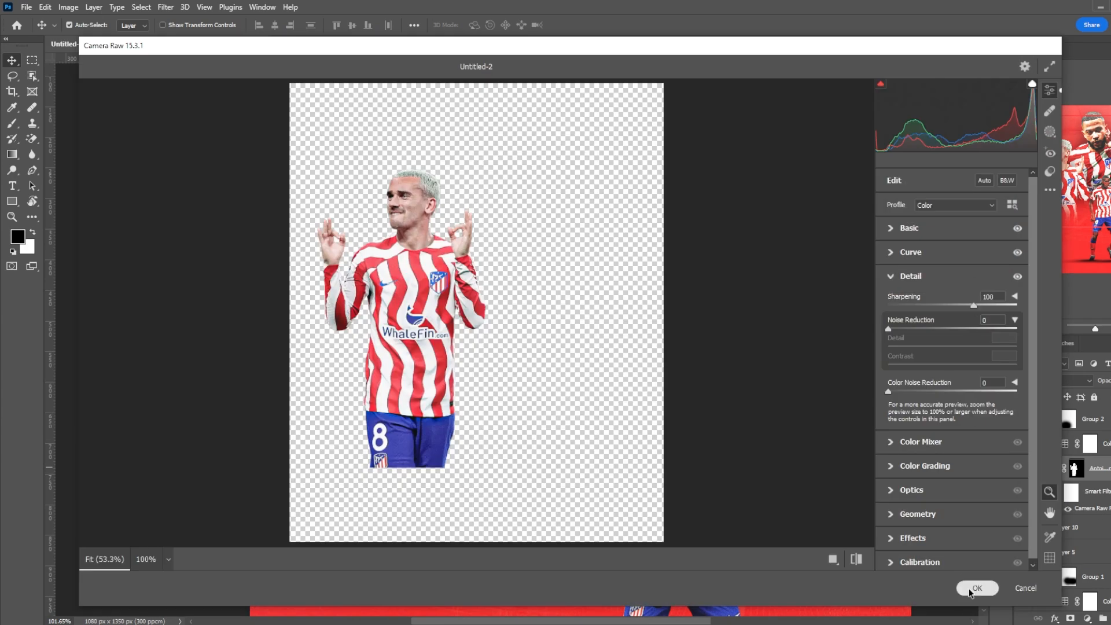
left_click(977, 587)
Step: Paint white highlights on the blond player's cheek and forehead on Layer 15 at 22% brush opacity
scroll(409, 305, "up", 2)
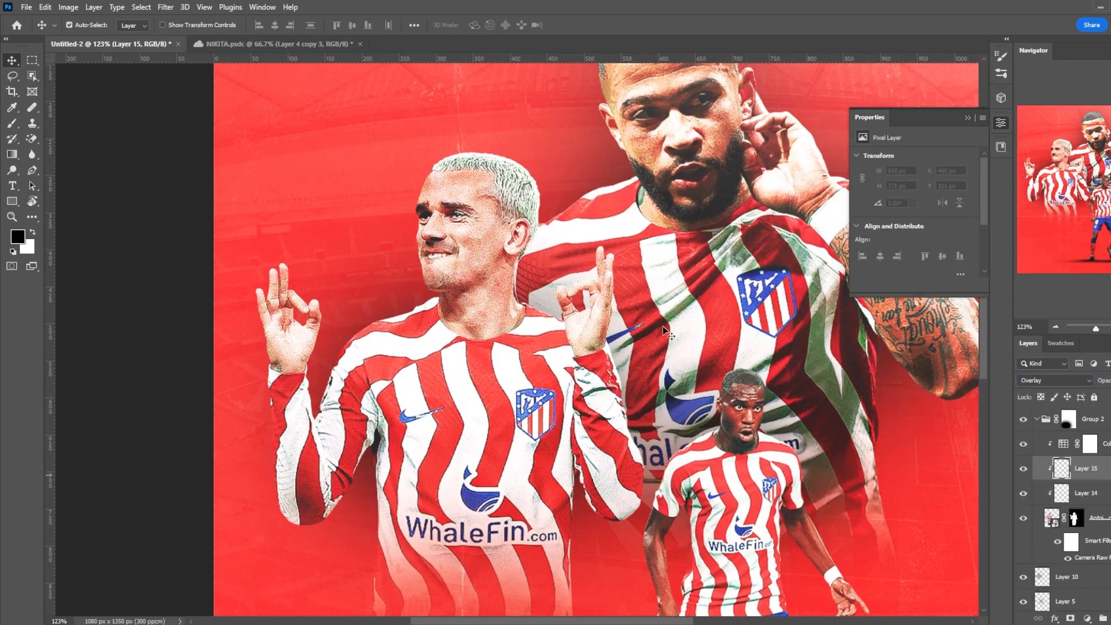
scroll(409, 215, "up", 3)
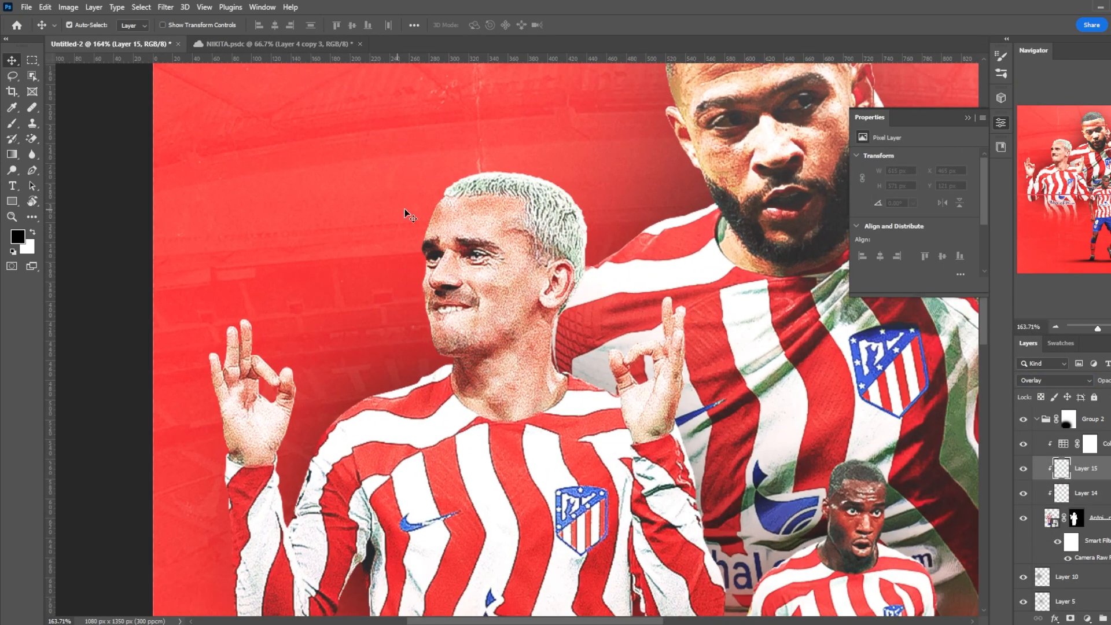
key("b")
scroll(558, 263, "up", 3)
left_click(239, 25)
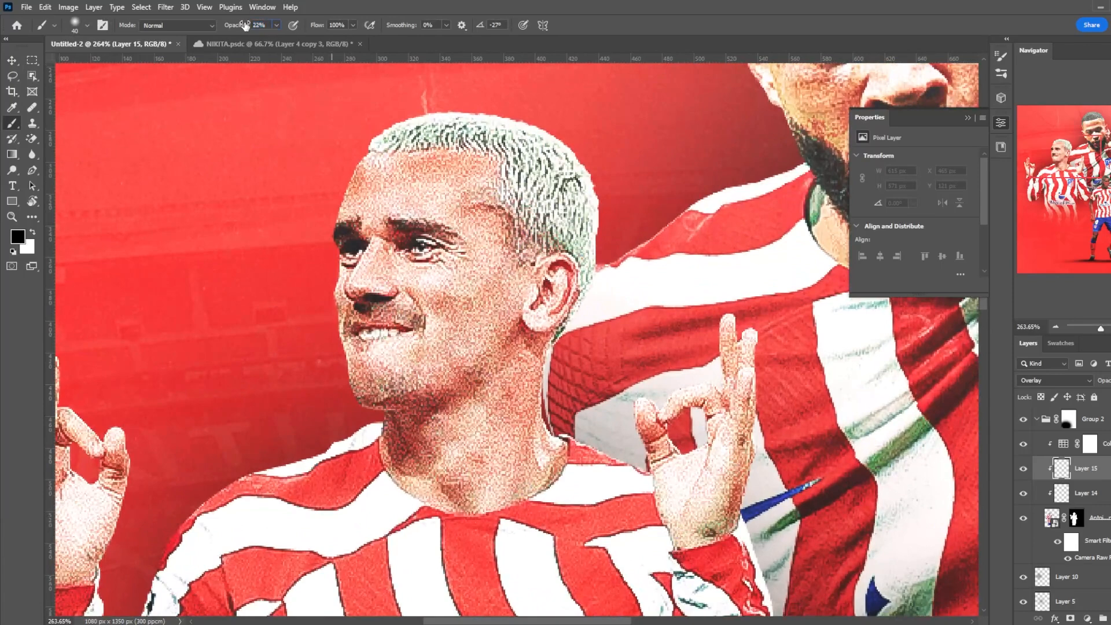
scroll(359, 243, "up", 2)
key("x")
scroll(441, 266, "up", 1)
key("bracketleft")
key("bracketleft")
key("bracketleft")
mouse_move(417, 317)
left_mouse_down()
mouse_move(459, 325)
mouse_move(463, 306)
mouse_move(433, 320)
mouse_move(488, 297)
mouse_move(439, 327)
mouse_move(449, 318)
mouse_move(382, 432)
mouse_move(521, 355)
left_mouse_up()
mouse_move(469, 262)
left_mouse_down()
mouse_move(418, 223)
mouse_move(442, 194)
mouse_move(509, 368)
mouse_move(491, 251)
mouse_move(462, 221)
mouse_move(363, 193)
left_mouse_up()
Step: Brush white highlights along the blond player's jaw and neck on Layer 15, adjusting the brush size as needed
key("bracketright")
key("bracketright")
scroll(506, 343, "down", 3)
key("bracketleft")
mouse_move(499, 341)
left_mouse_down()
mouse_move(464, 351)
mouse_move(435, 443)
left_mouse_up()
key("bracketright")
mouse_move(521, 343)
left_mouse_down()
mouse_move(534, 377)
mouse_move(473, 482)
left_mouse_up()
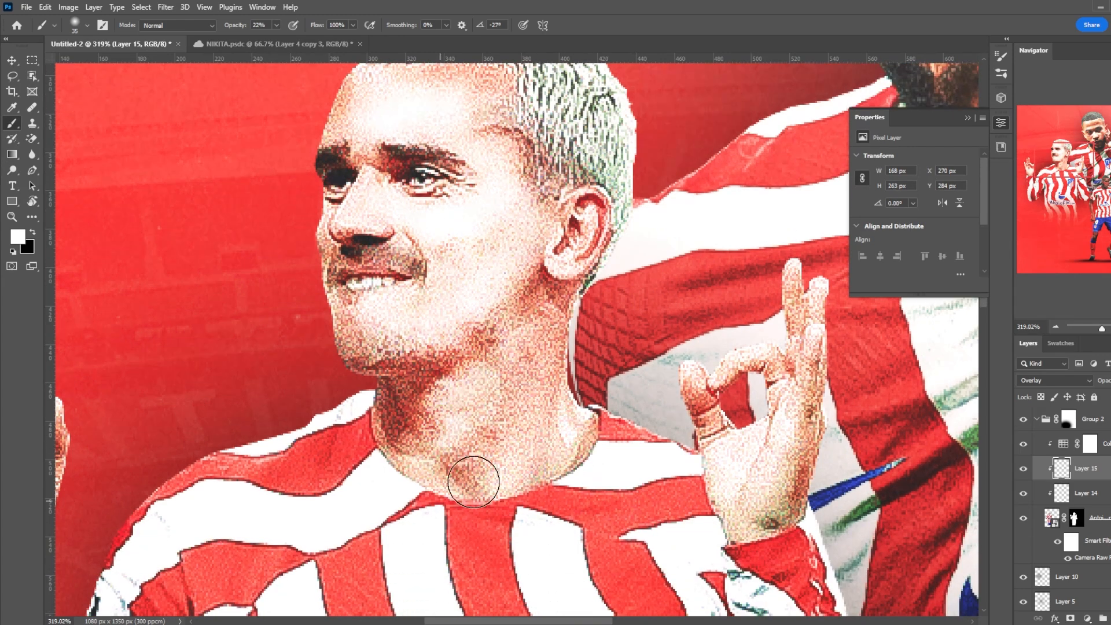
Step: Add white highlights to both of the blond player's raised hands on Layer 15
scroll(451, 405, "down", 8)
scroll(446, 486, "up", 5)
left_click_drag(226, 316, 240, 365)
left_click_drag(611, 296, 614, 329)
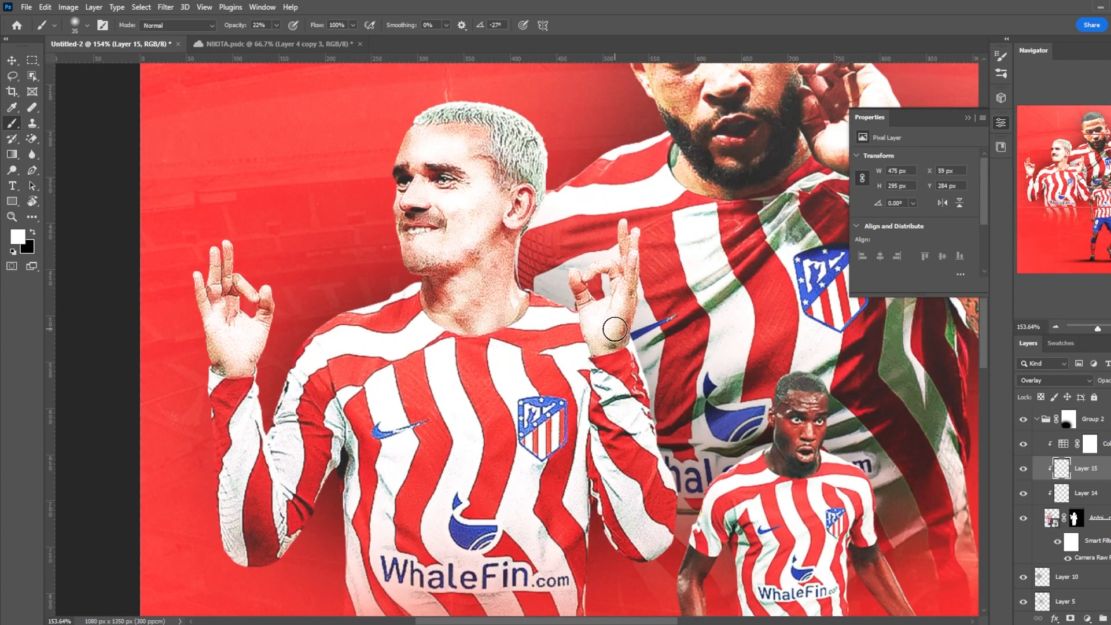
Step: Paint black shading along the blond player's jaw, neck and the side of his face on Layer 14
left_click(1106, 499)
key("x")
scroll(432, 237, "up", 6)
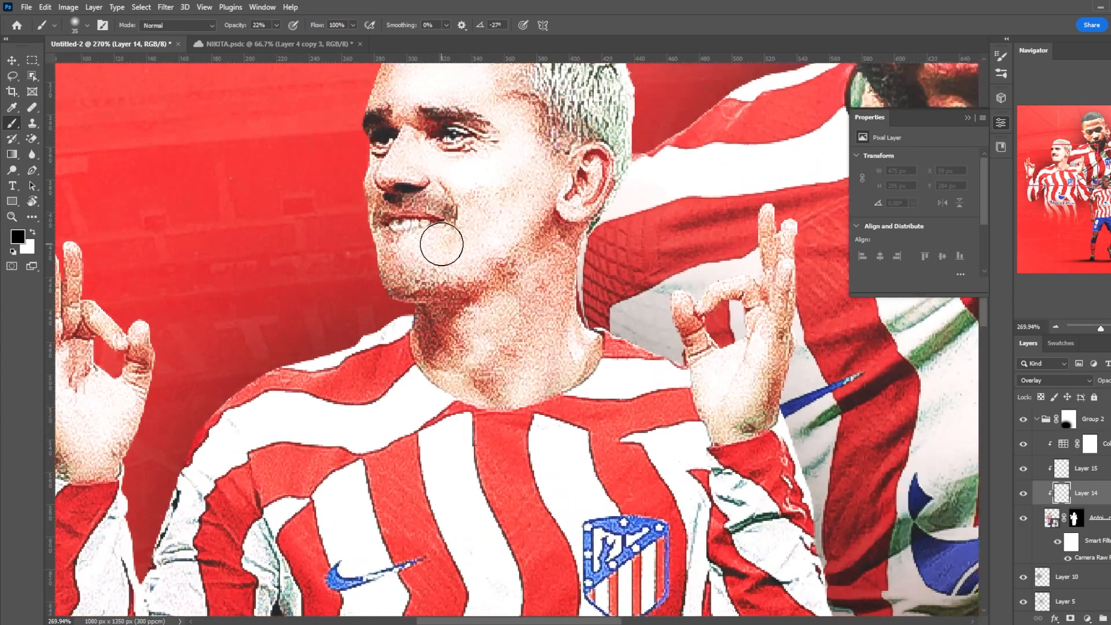
mouse_move(434, 313)
left_mouse_down()
mouse_move(523, 254)
mouse_move(472, 304)
mouse_move(371, 301)
mouse_move(350, 208)
mouse_move(360, 183)
left_mouse_up()
key("bracketleft")
key("bracketleft")
key("bracketright")
scroll(405, 174, "up", 1)
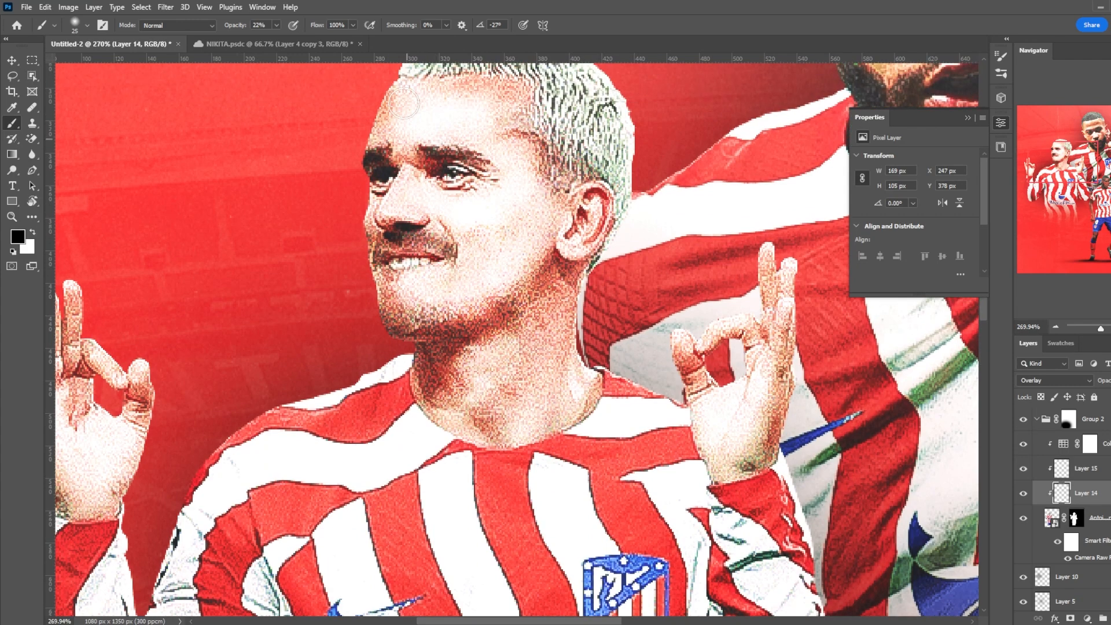
key("bracketright")
mouse_move(379, 165)
left_mouse_down()
mouse_move(428, 171)
mouse_move(449, 187)
mouse_move(506, 171)
mouse_move(523, 131)
mouse_move(548, 168)
mouse_move(530, 102)
mouse_move(382, 122)
mouse_move(380, 202)
left_mouse_up()
scroll(530, 103, "up", 1)
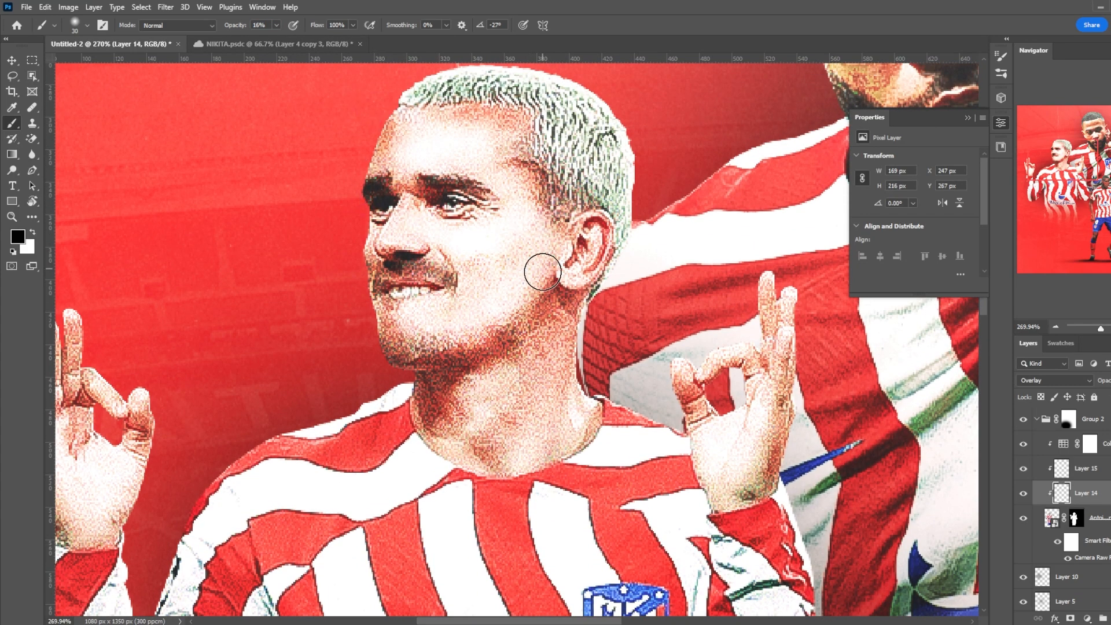
Step: Darken the blond player's hands on Layer 14 at 16% brush opacity and compare the shading by toggling the layer's visibility
scroll(569, 301, "down", 2)
scroll(515, 405, "down", 3)
left_click_drag(251, 443, 257, 420)
scroll(258, 421, "down", 5)
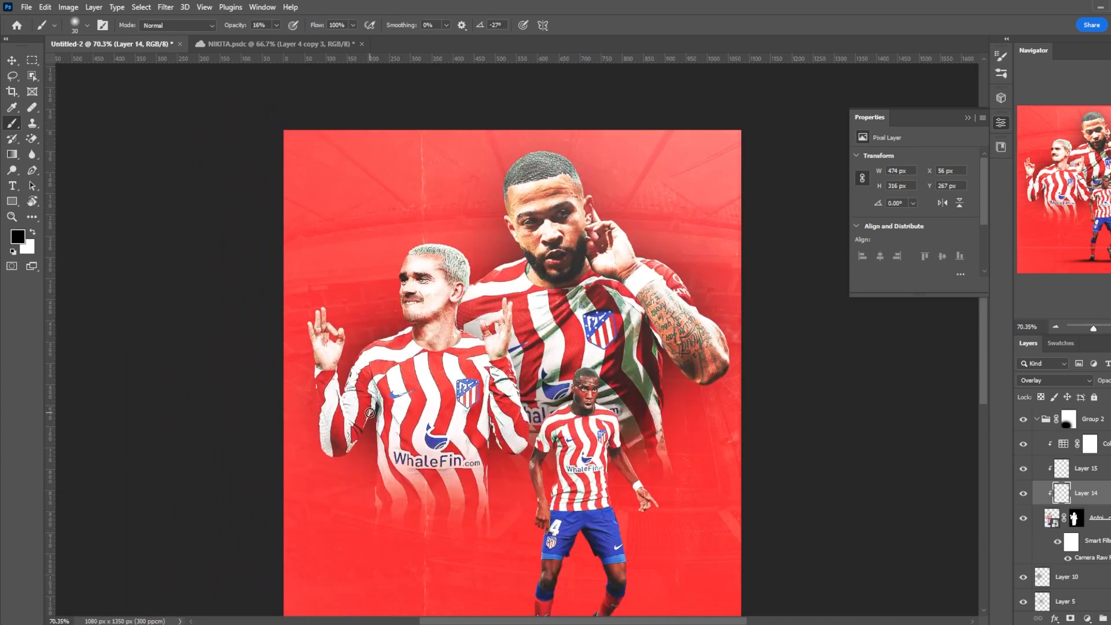
left_click(1024, 493)
left_click(1024, 493)
scroll(442, 310, "down", 1)
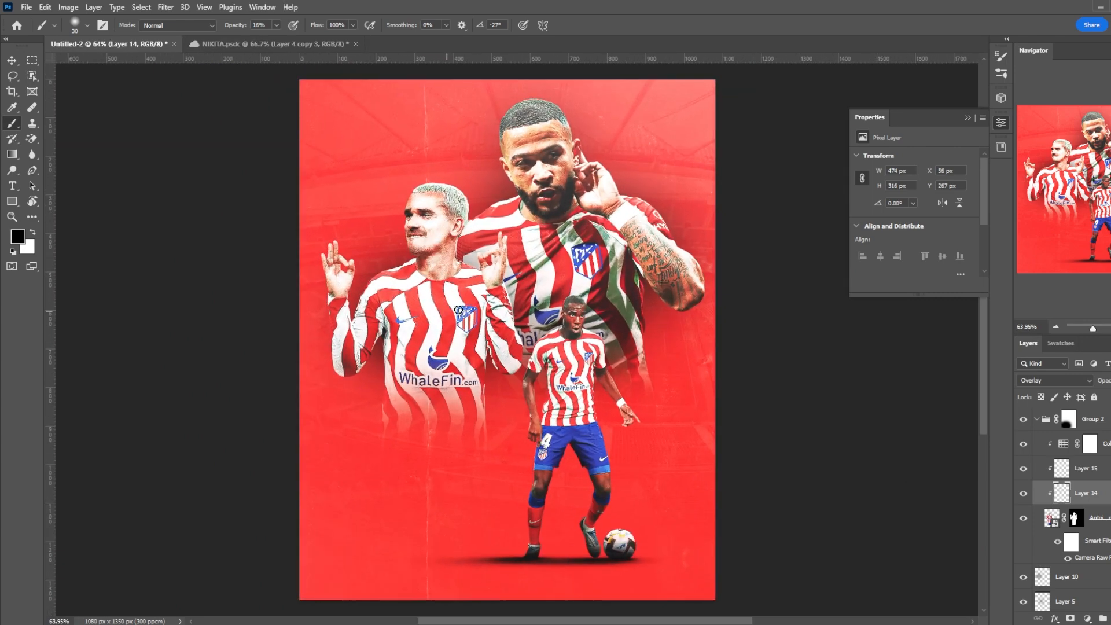
left_click(655, 398)
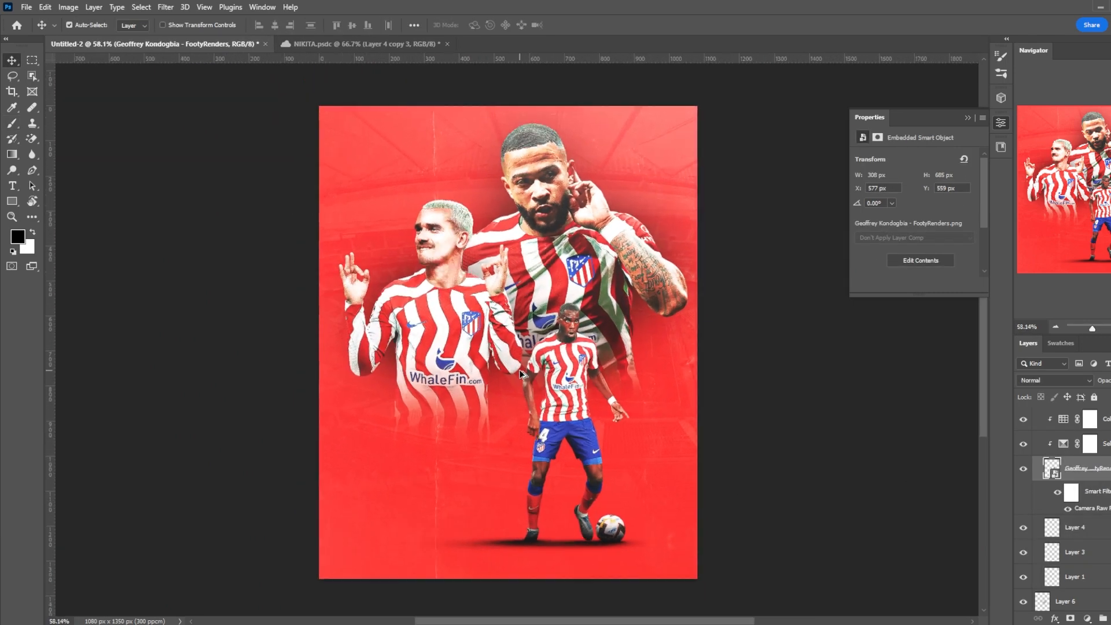
scroll(520, 370, "up", 1)
scroll(1092, 437, "down", 6)
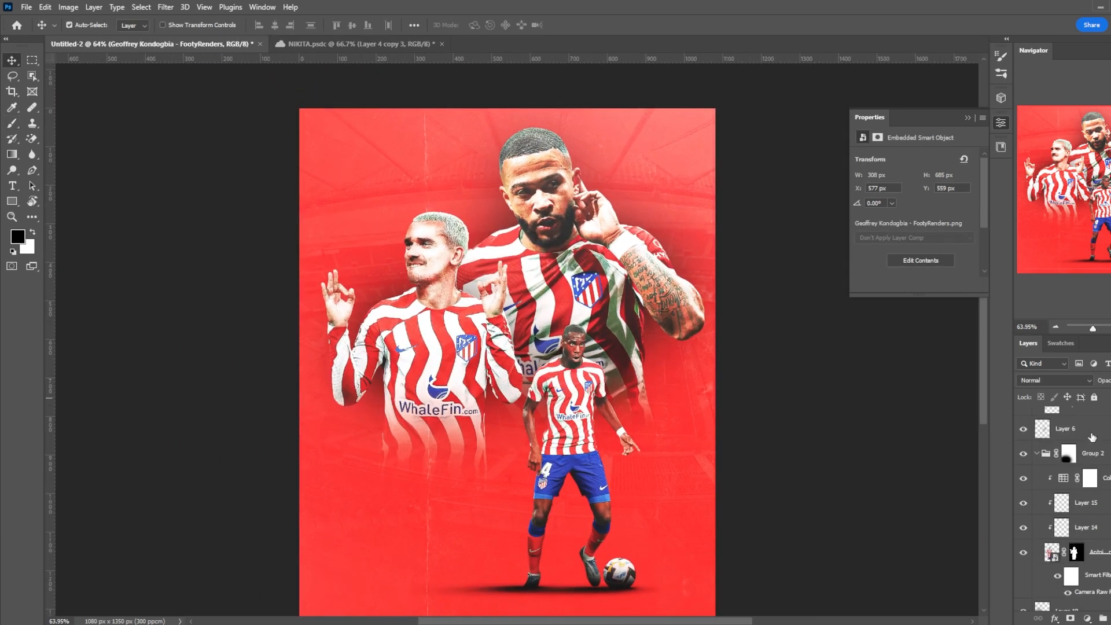
left_click(1094, 550)
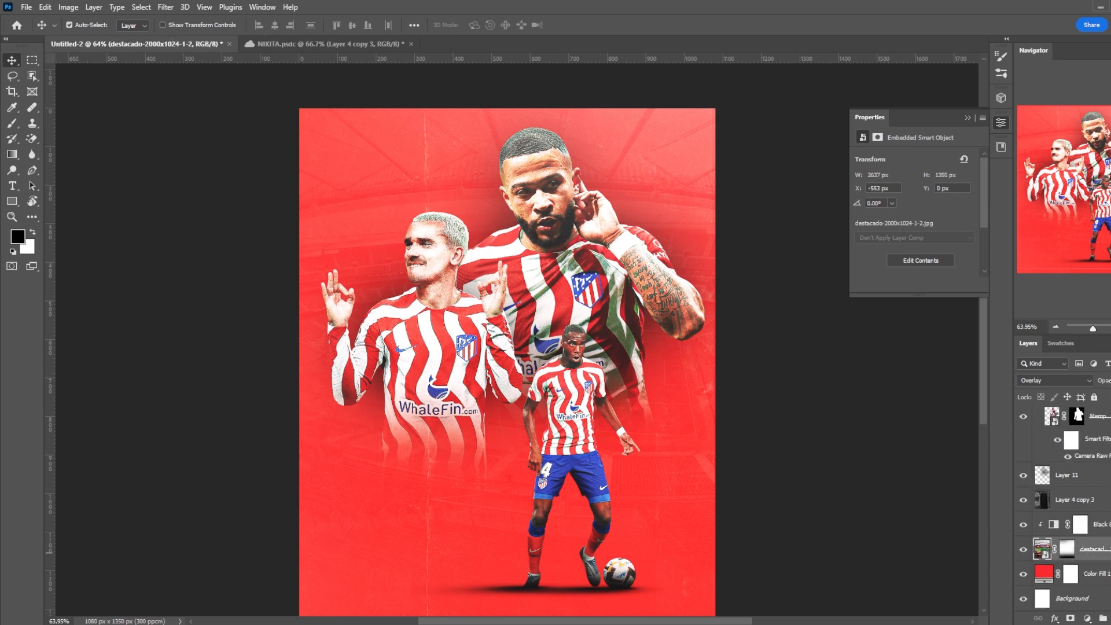
scroll(473, 254, "down", 2)
scroll(474, 255, "up", 1)
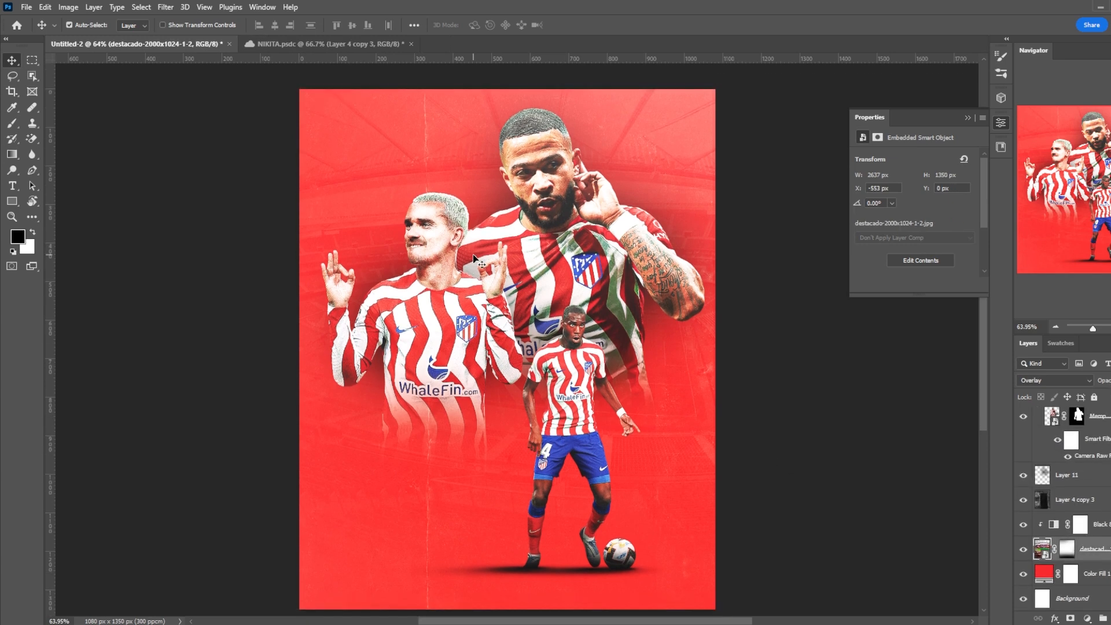
Step: Move Group 3 and Layer 6 together up and to the left, shifting the small front player about 65 px horizontally
left_click(1046, 484)
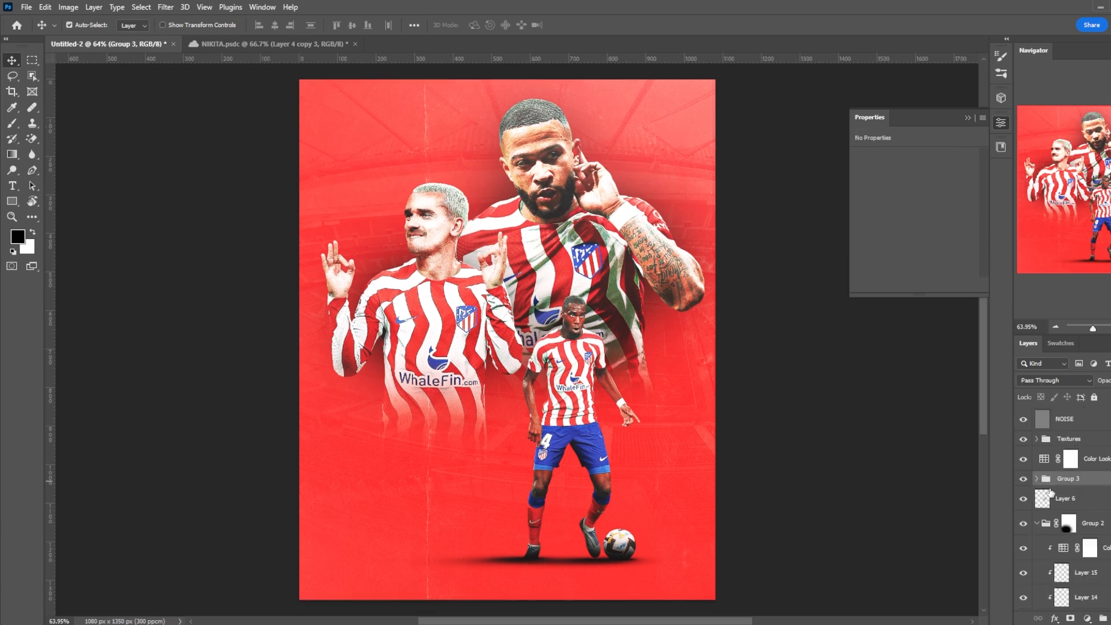
left_click(1073, 500, "ctrl")
key("ctrl+t")
left_click(589, 246)
left_click_drag(606, 405, 578, 376)
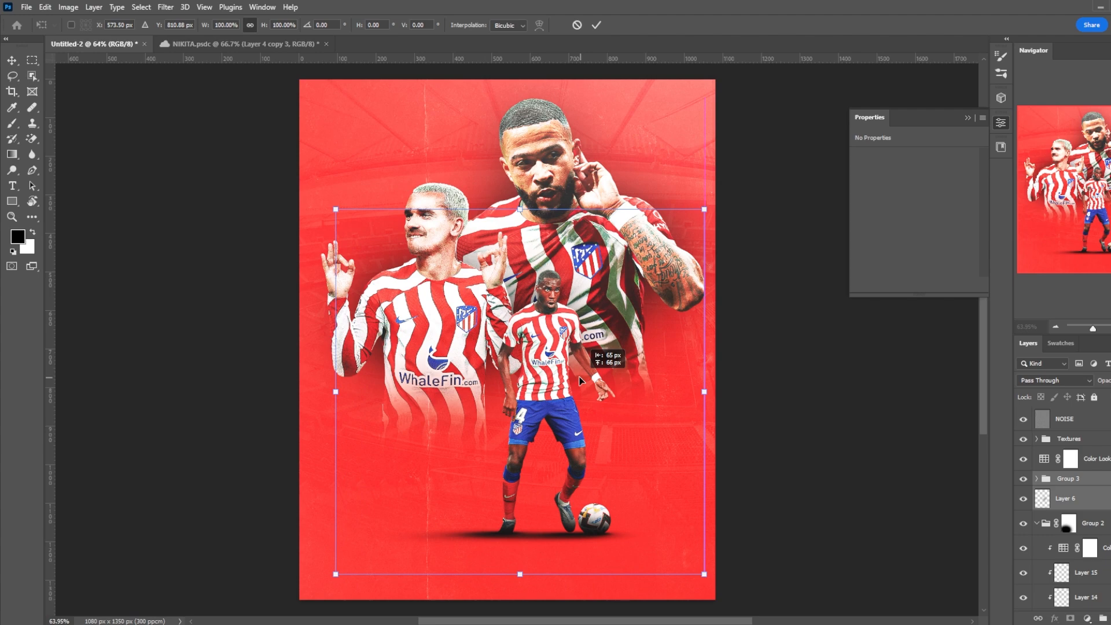
key("Return")
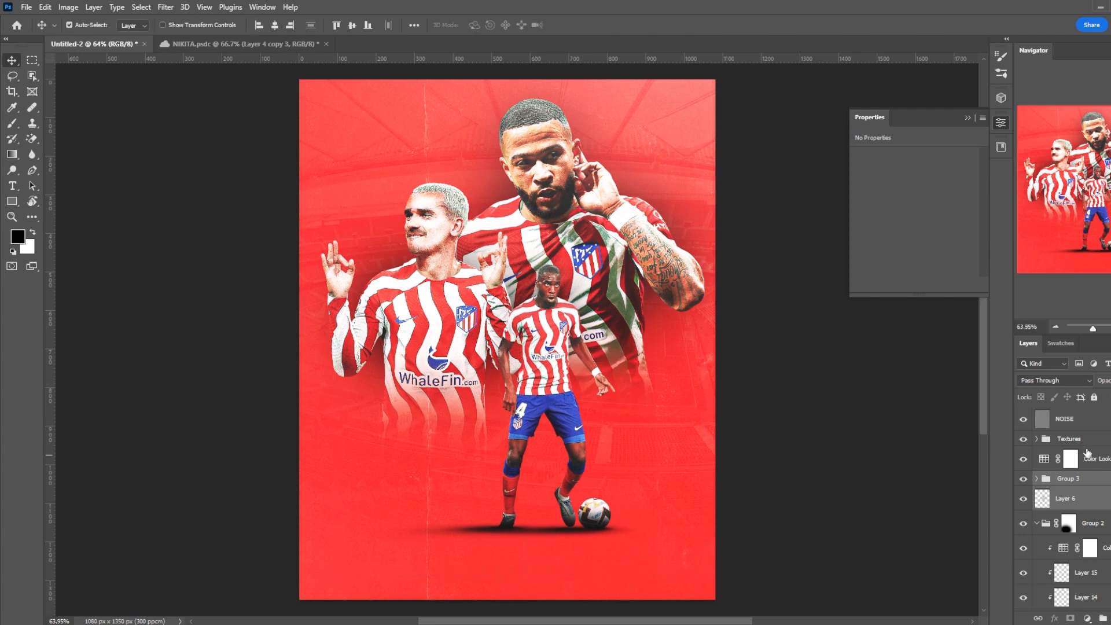
Step: Add a white Museo Sans 900 text line reading "MATCHDAY | El Madrigal | 6:30pm" near the poster's lower edge, above Group 3
left_click(1103, 478)
scroll(404, 472, "down", 2)
key("t")
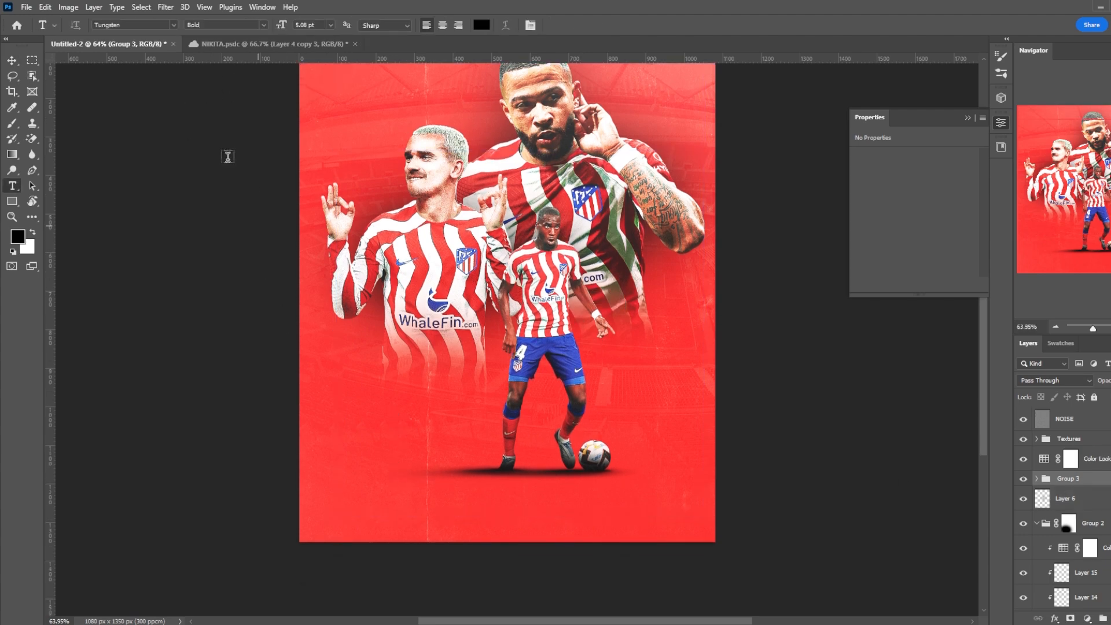
left_click(174, 24)
left_click(278, 160)
left_click(392, 520)
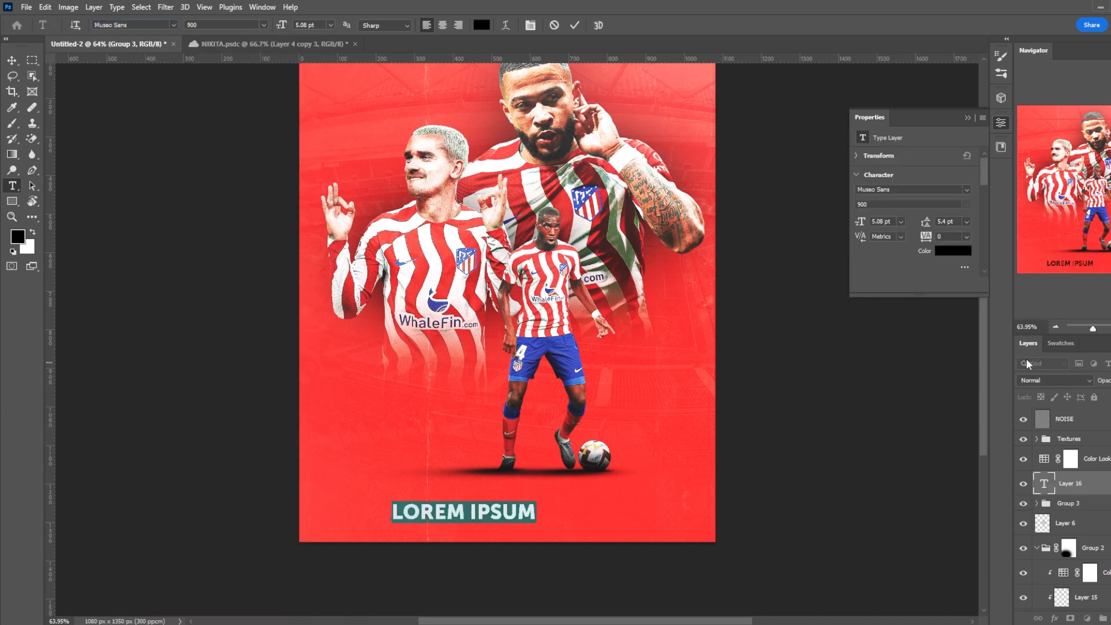
left_click(1060, 343)
left_click(1057, 382)
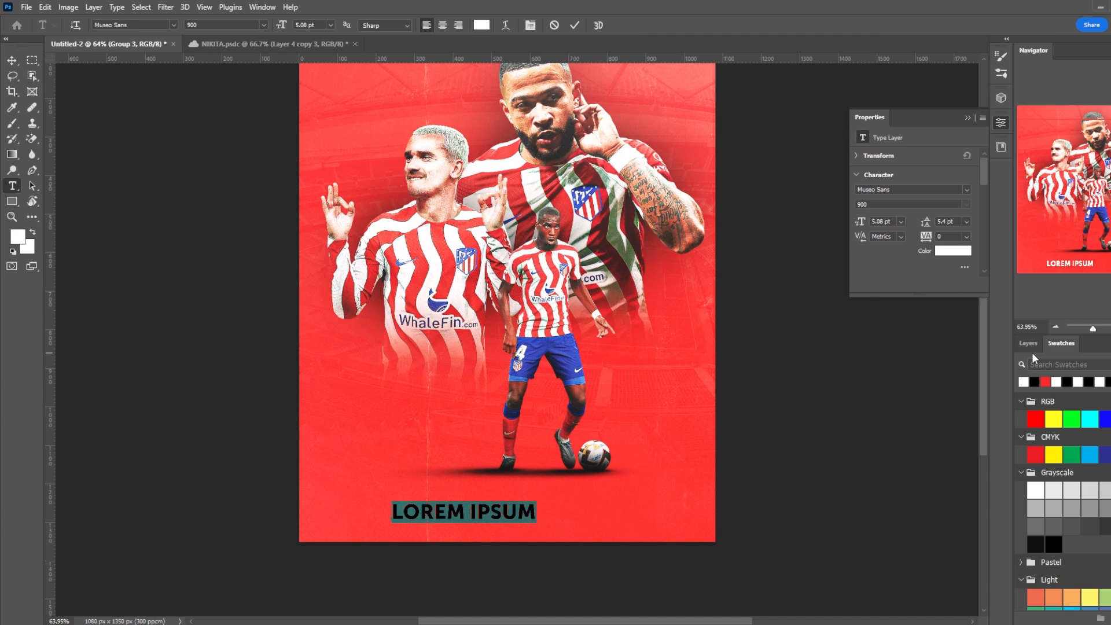
type("MATCHDAY | EL MADRIGAL | 6:3")
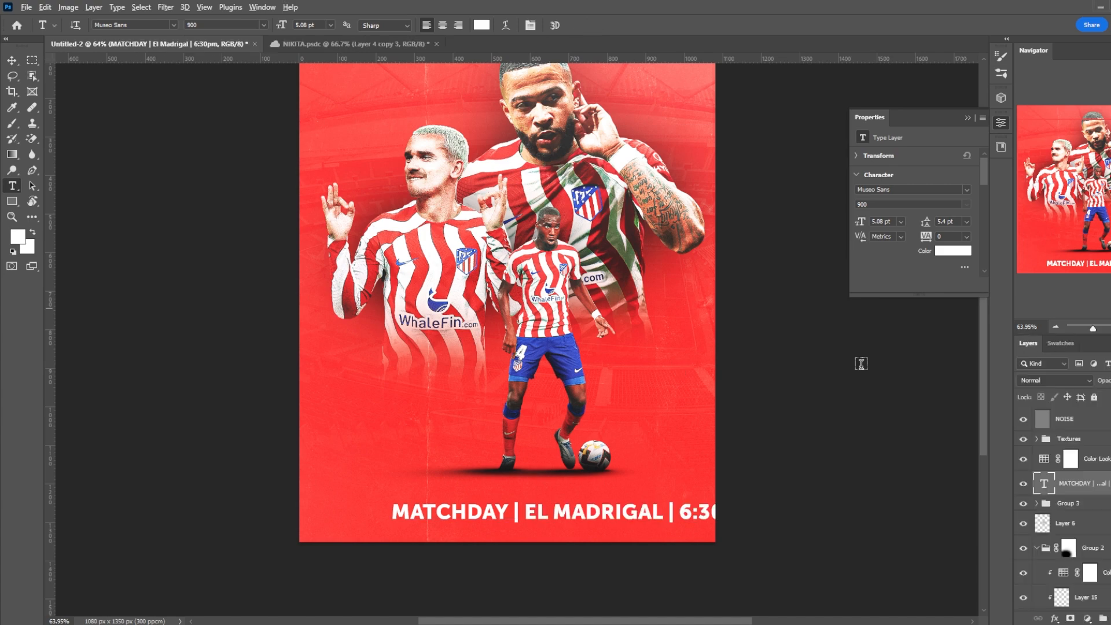
Step: Centre the match details line horizontally on the canvas
scroll(452, 361, "down", 5)
left_click(32, 61)
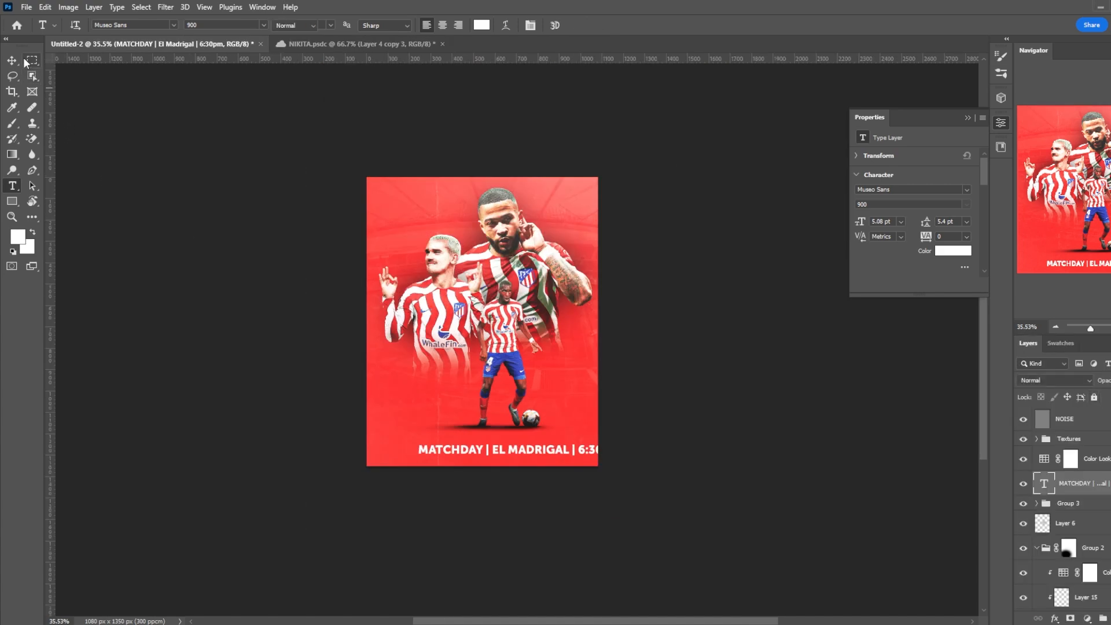
left_click_drag(642, 489, 274, 115)
key("v")
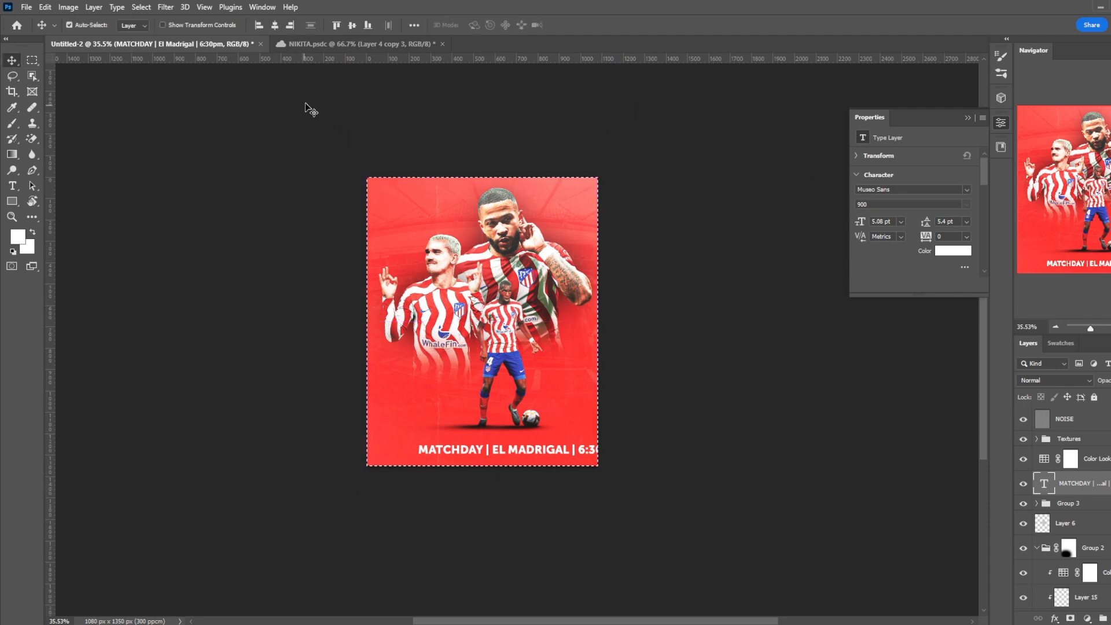
left_click(276, 26)
key("ctrl+d")
Step: Set the match details line to 2 pt with centred paragraph alignment and centre it horizontally on the canvas
left_click_drag(859, 225, 851, 223)
scroll(889, 235, "down", 2)
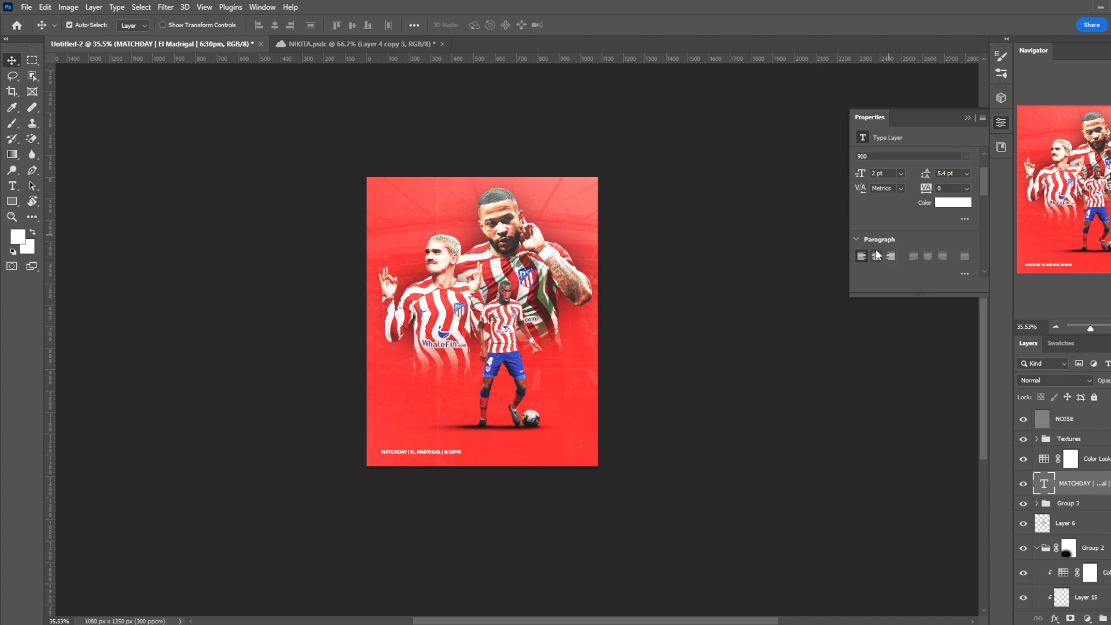
left_click(34, 63)
left_click_drag(620, 483, 260, 99)
key("v")
left_click(275, 26)
key("ctrl+d")
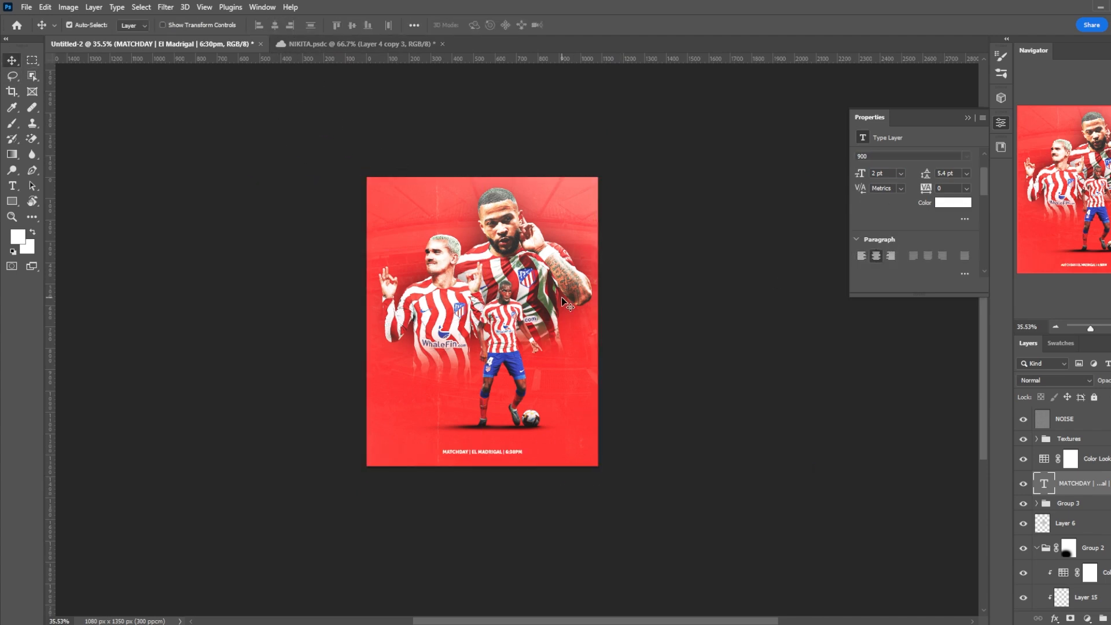
Step: Widen the match details line by setting its letter tracking to 720
key("ctrl+0")
scroll(270, 353, "up", 1)
left_click_drag(926, 188, 947, 192)
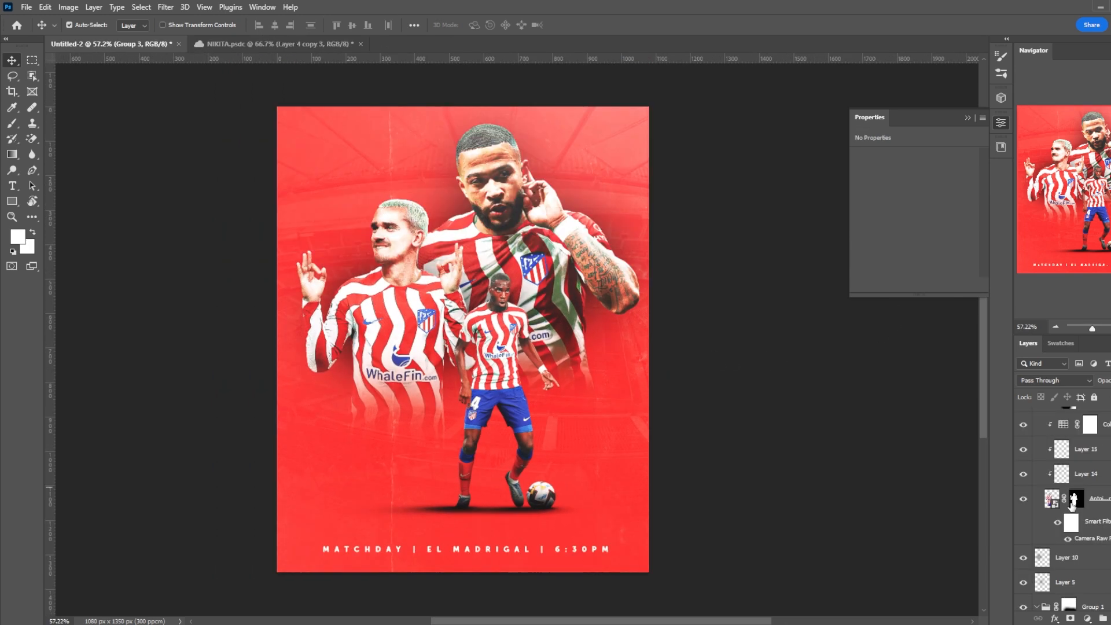
Step: Group all the player layers and groups together and centre the group horizontally on the canvas
scroll(1072, 507, "down", 2)
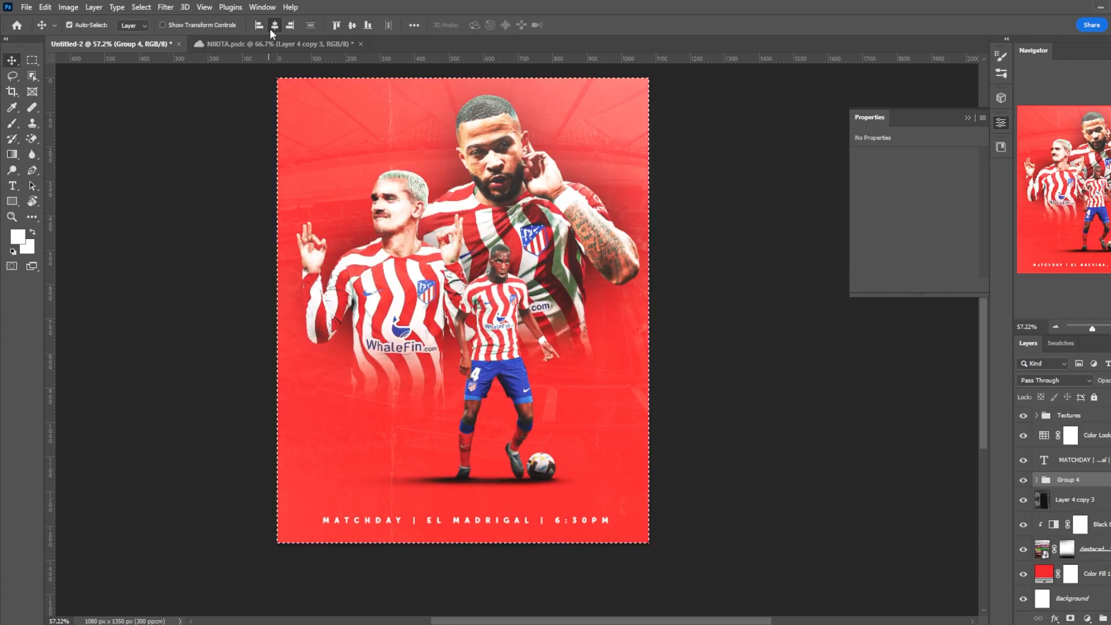
left_click(271, 28)
key("ctrl+d")
Step: Start a new text layer over the poster's lower area, above the match details line, in Monument Extended Ultrabold
scroll(376, 395, "up", 2)
scroll(377, 394, "down", 2)
scroll(377, 394, "up", 2)
left_click(376, 399)
left_click(1090, 482)
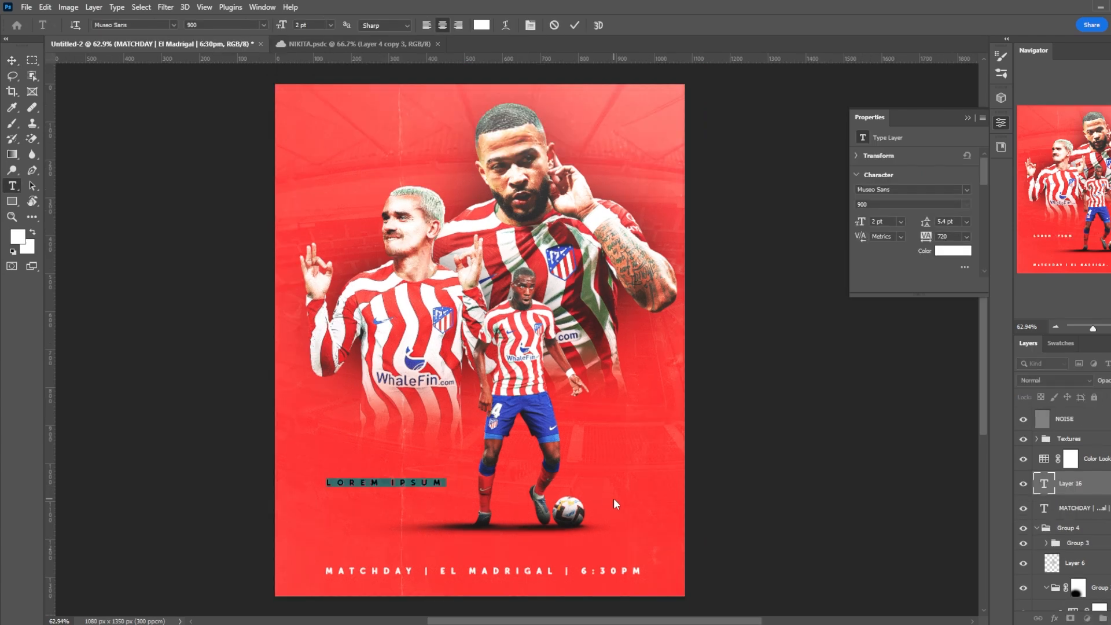
left_click(174, 25)
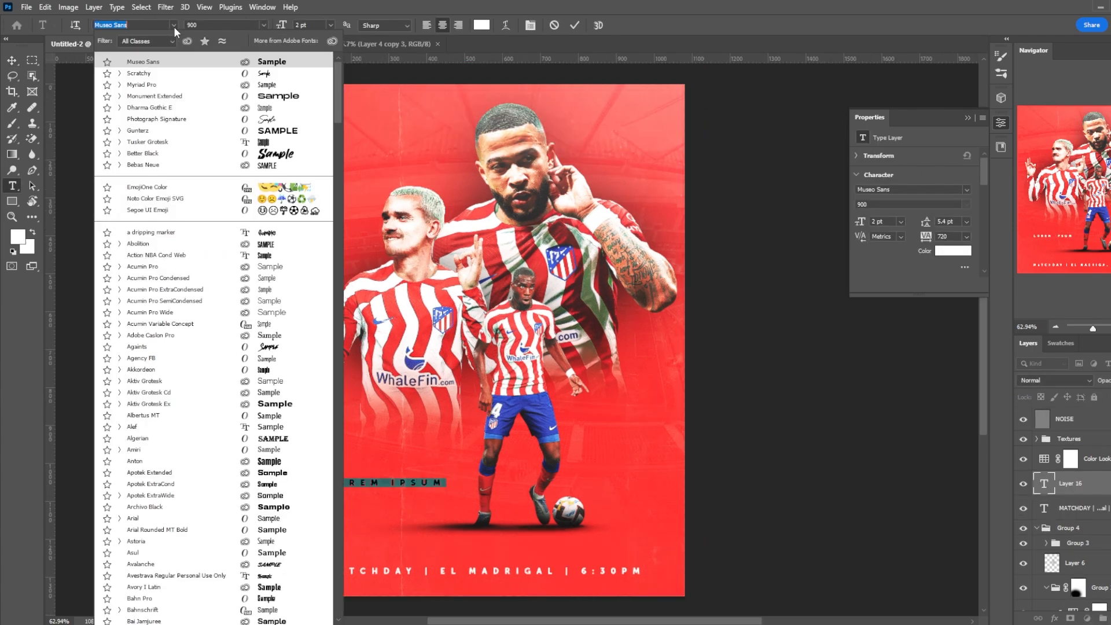
left_click(254, 103)
left_click(263, 25)
left_click(231, 38)
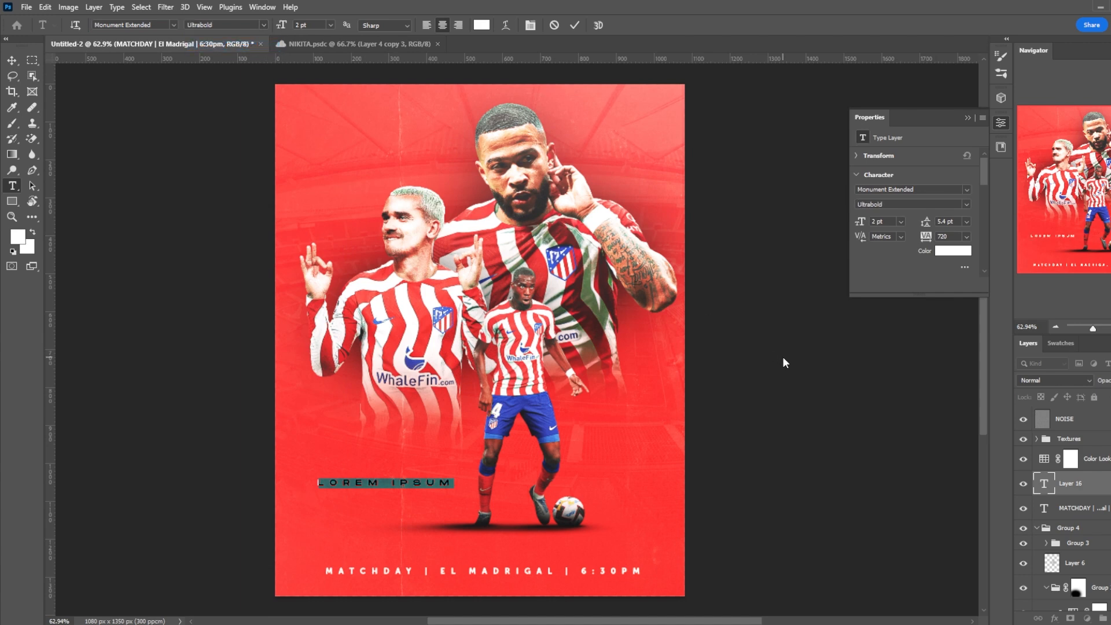
Step: Set the new text layer's tracking to 0 and enter the title "MATCHDAY"
left_click(967, 236)
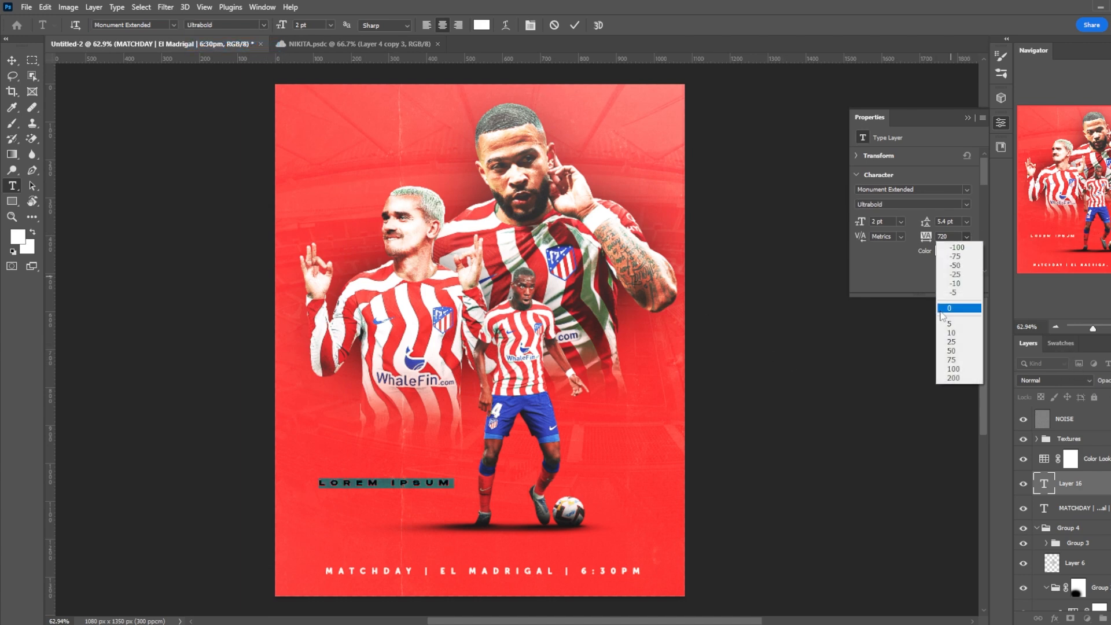
left_click(948, 307)
type("MATCHA")
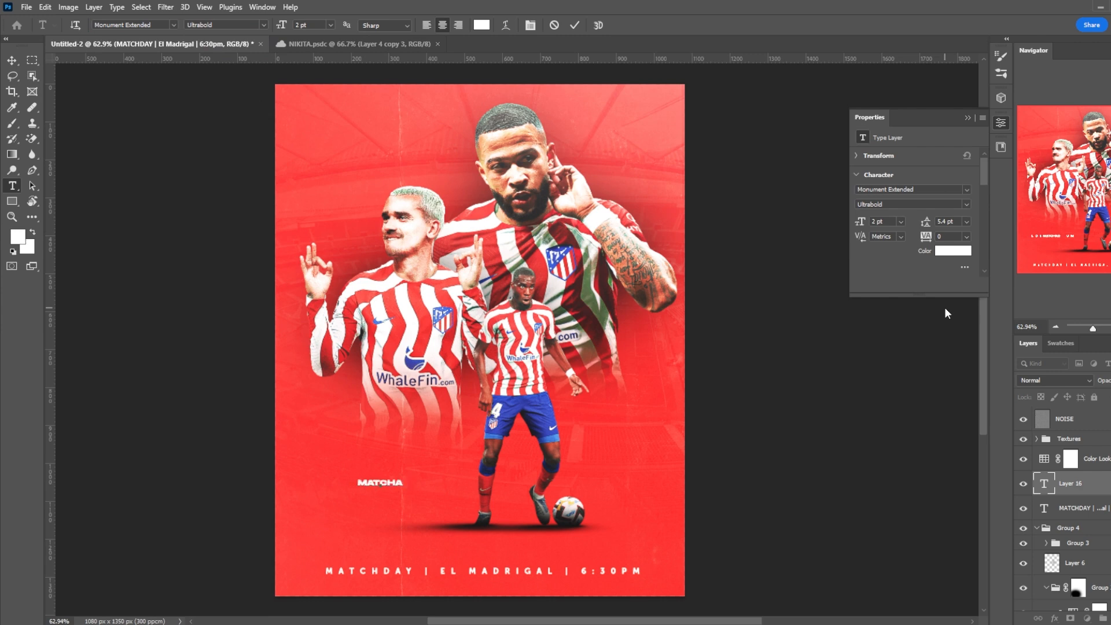
key("ctrl+Return")
Step: Scale the MATCHDAY title up to about 11.8 pt so it spans most of the poster's width
key("ctrl+t")
left_click_drag(412, 490, 691, 540)
left_click_drag(631, 487, 603, 485)
left_click(596, 25)
Step: Move the MATCHDAY title up across the front player's legs, to about X 541 px, Y 1017 px
scroll(473, 370, "down", 2)
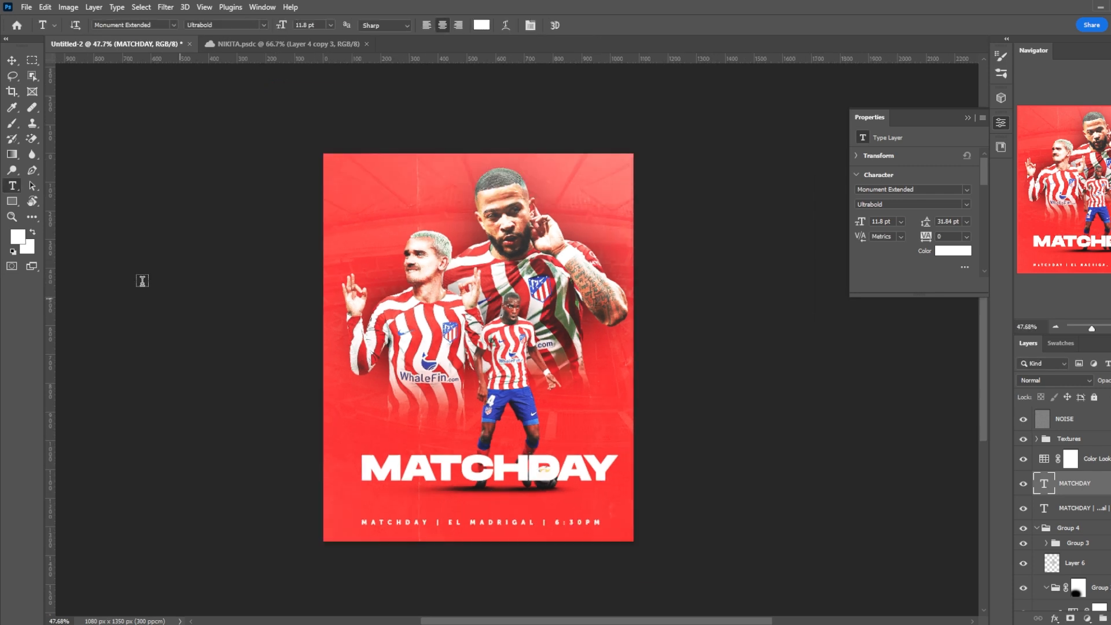
key("ctrl+t")
left_click_drag(519, 433, 519, 410)
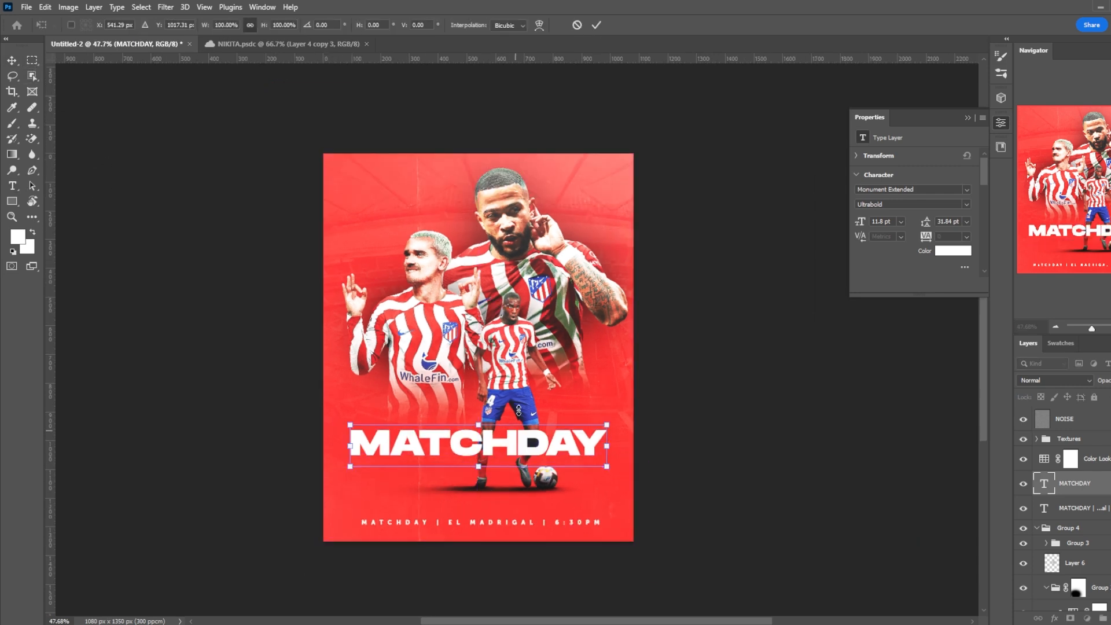
left_click(597, 25)
Step: Duplicate the MATCHDAY title, try nudging the copy down a few pixels, and undo the nudge
key("ctrl+j")
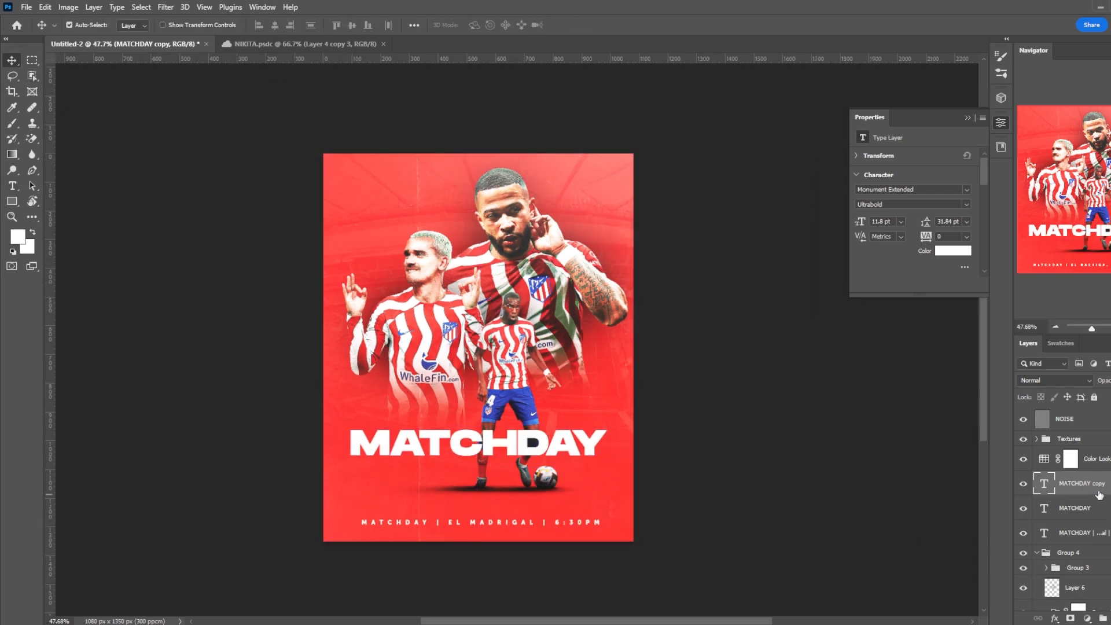
key("ctrl+t")
key("Down")
key("Down")
key("Down")
key("Down")
key("Down")
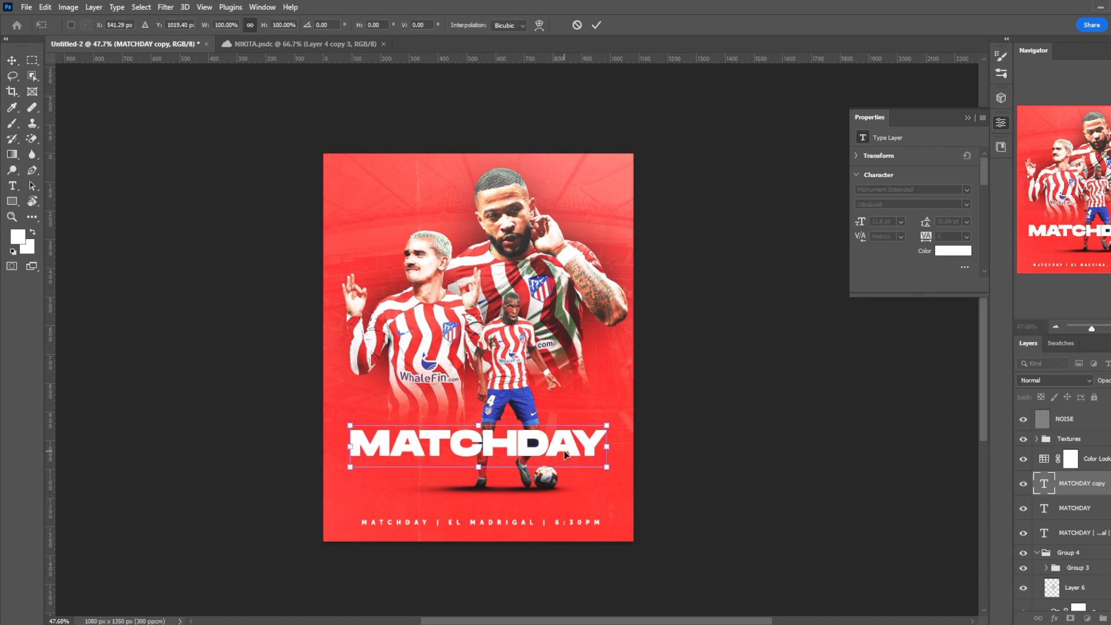
key("Return")
key("ctrl+z")
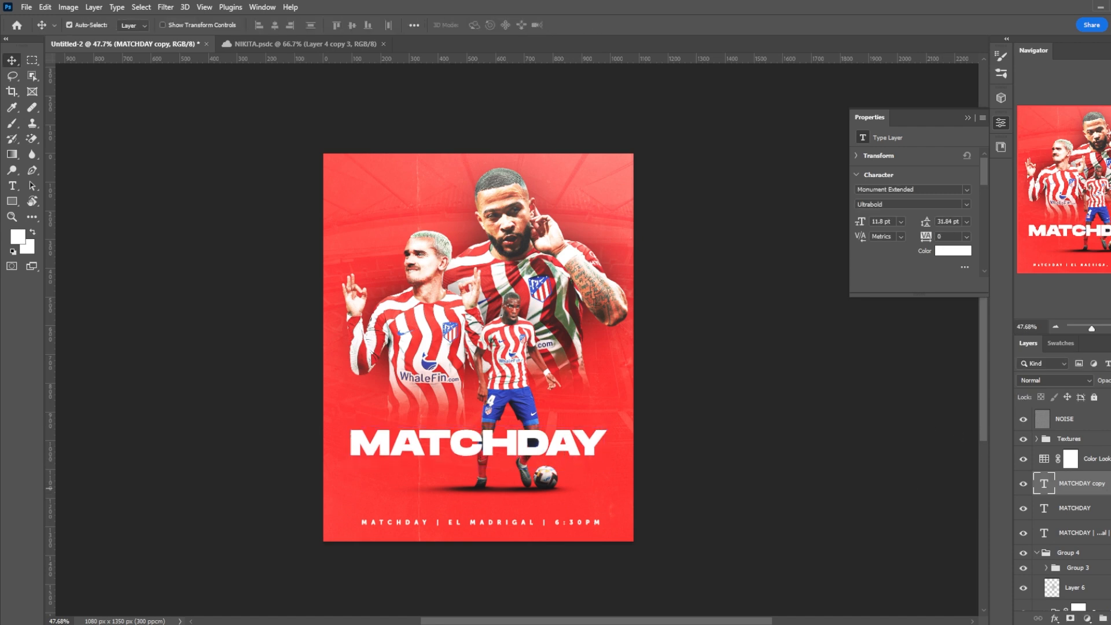
Step: Turn the title copy into a thin stroke outline below the title and shift a second outlined copy above it
left_click(526, 357)
left_click_drag(689, 347, 684, 347)
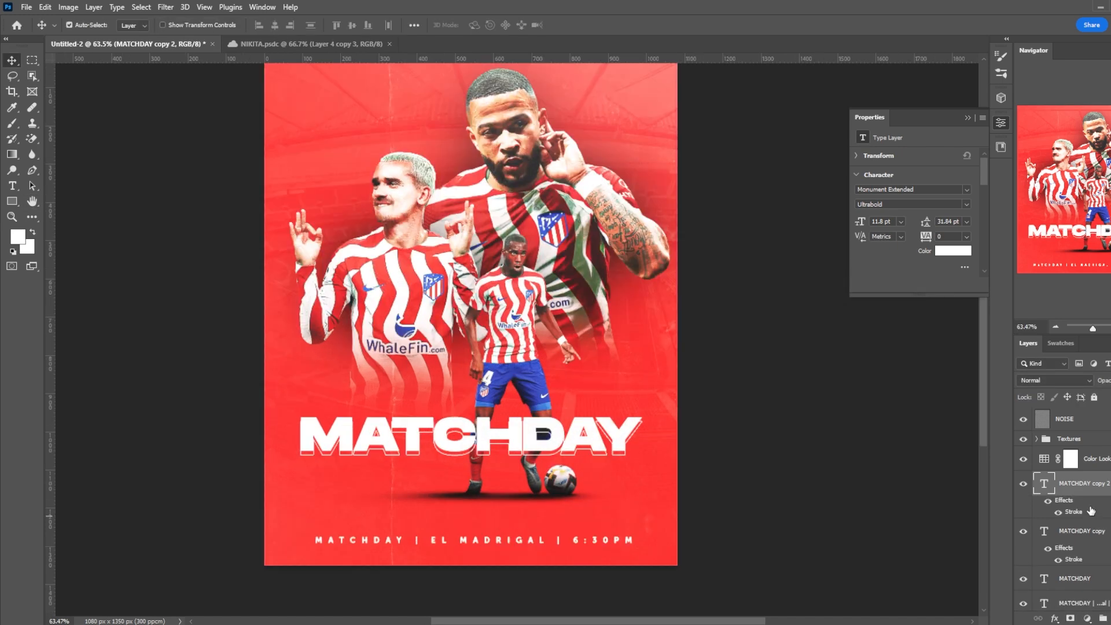
key("shift+Up")
scroll(610, 457, "up", 4)
scroll(610, 457, "down", 1)
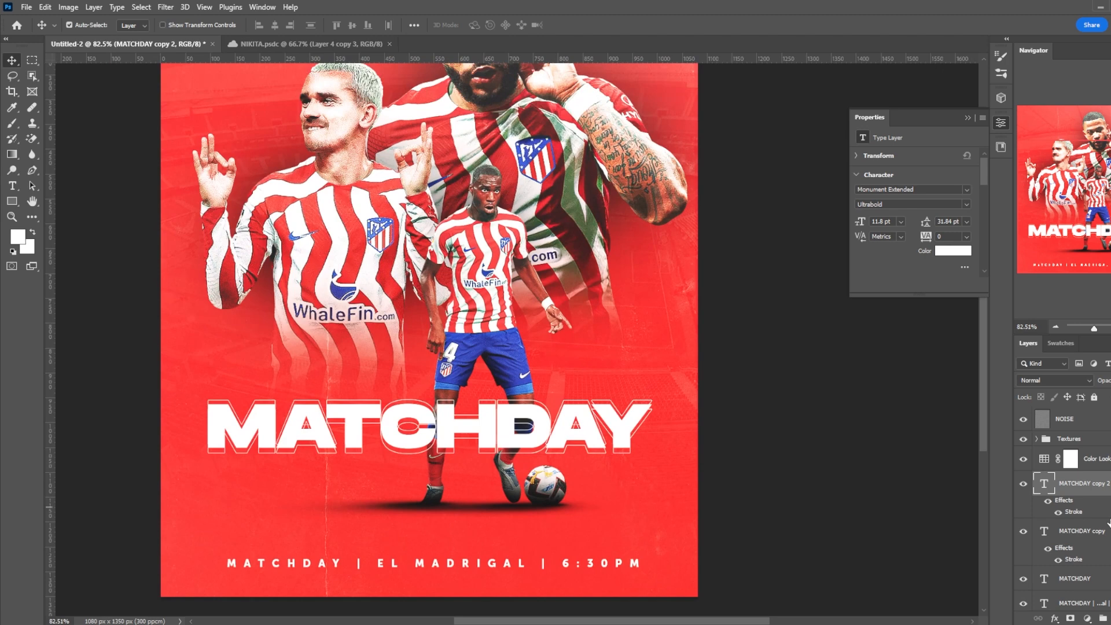
Step: Move both outlined title copies beneath the solid MATCHDAY layer in the layer stack
left_click(1101, 537, "shift")
left_click_drag(1101, 538, 1093, 583)
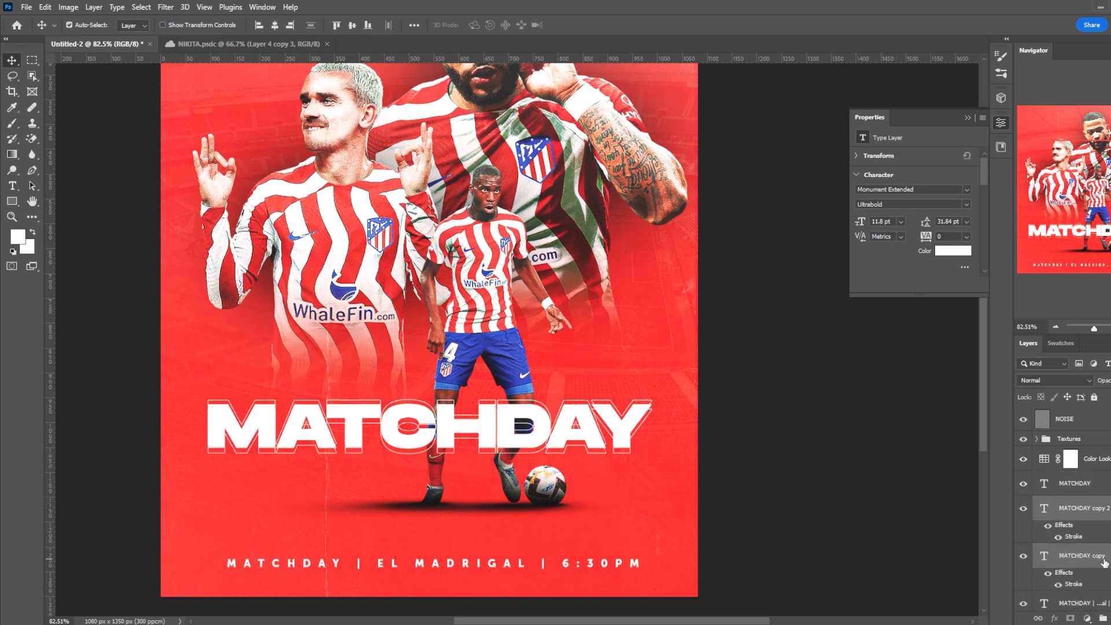
Step: Hide the upper outline copy, and convert the lower one to a smart object with a layer mask
left_click(1104, 562)
right_click(1087, 560)
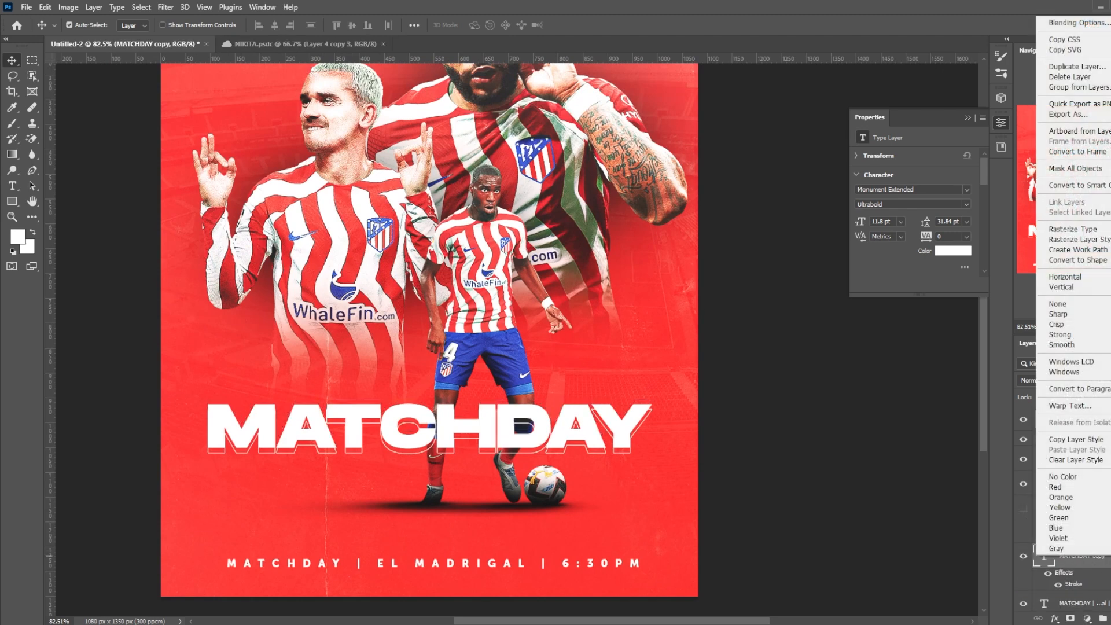
key("Escape")
left_click(1071, 619)
Step: Fade the lower outline on its mask using a 125 px black brush at 100% opacity and 11% flow
key("b")
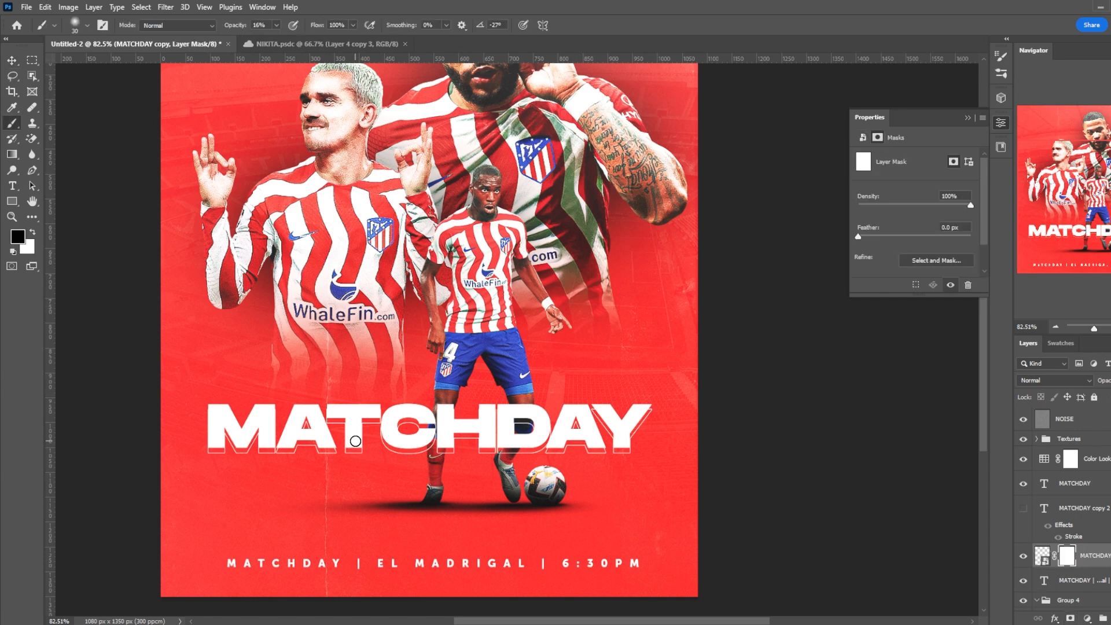
right_click(337, 421)
left_click_drag(230, 25, 381, 27)
key("Return")
key("]")
key("]")
key("]")
key("]")
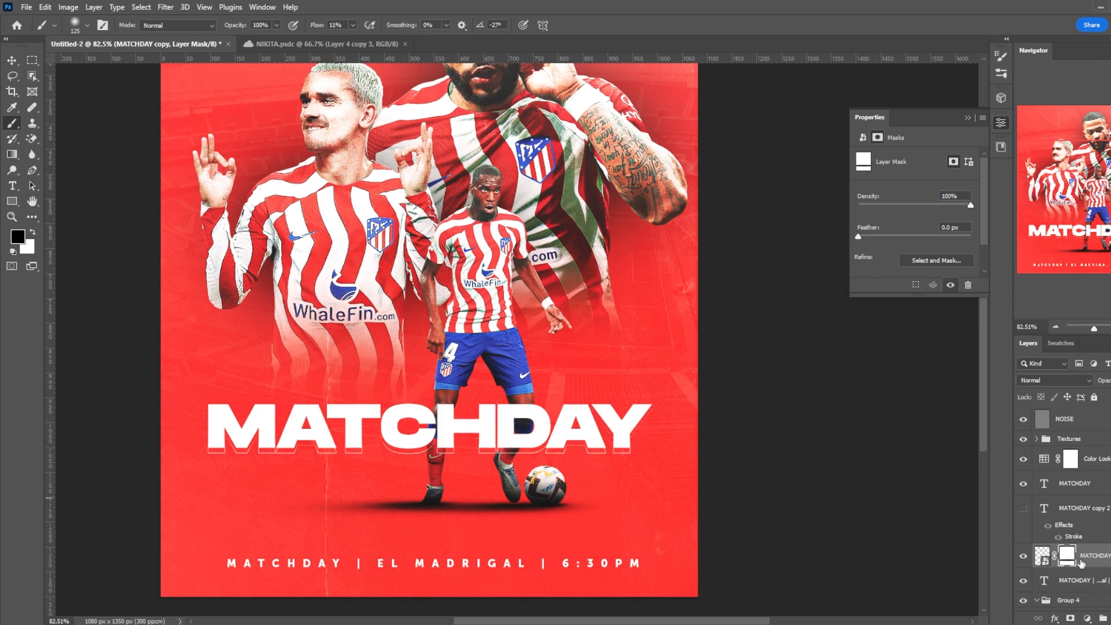
Step: Show the upper outline copy again and convert it to a smart object with a layer mask
left_click(1025, 508)
right_click(1082, 515)
right_click(1099, 507)
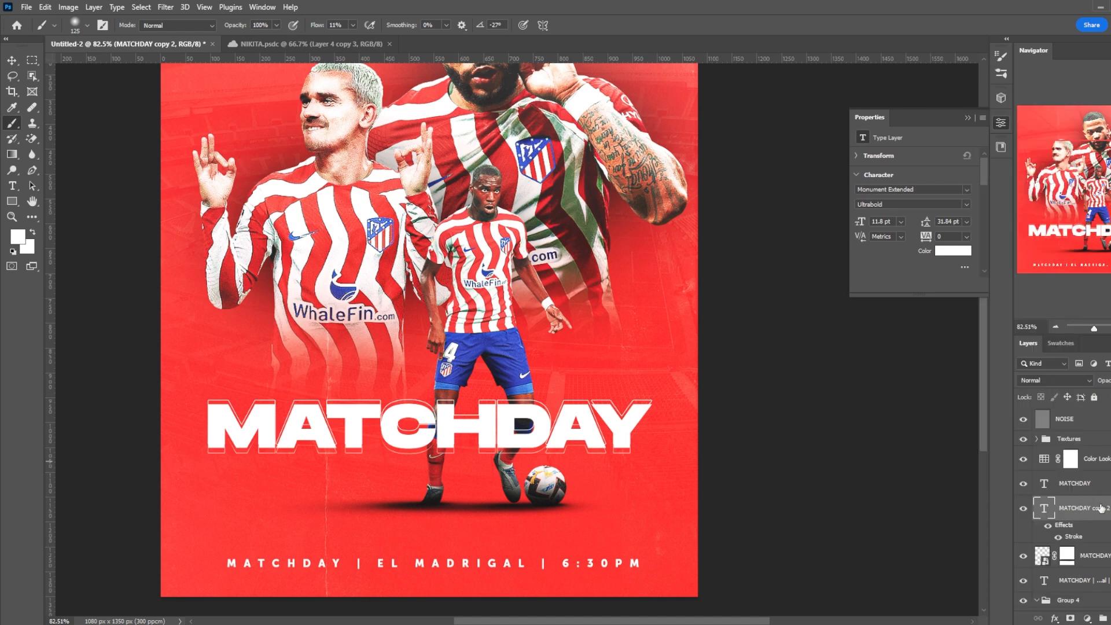
left_click(1071, 256)
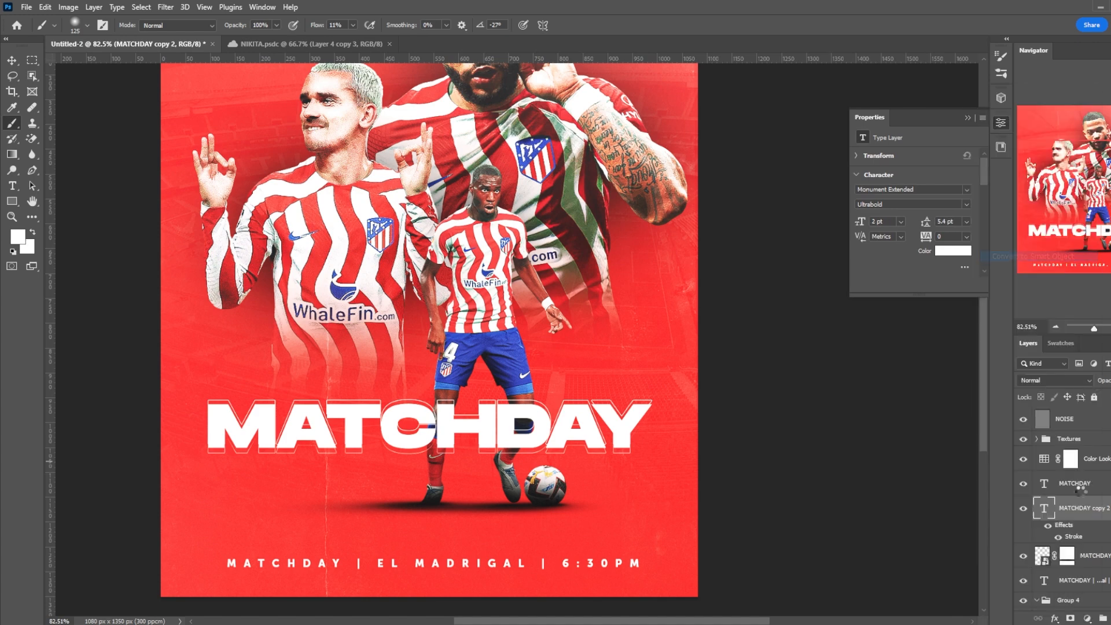
left_click(1071, 618)
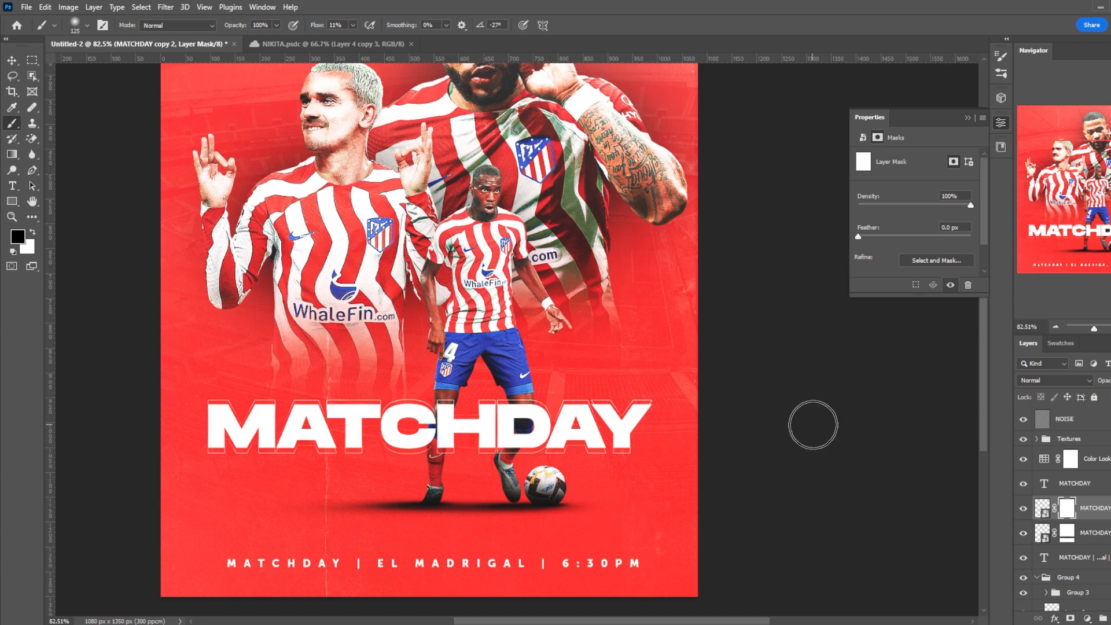
Step: Fade the upper outline on its mask and nudge the two outlines further apart, placing the lower one at Y 972 px
scroll(513, 360, "down", 1)
scroll(691, 415, "down", 1)
left_click(1041, 509)
key("v")
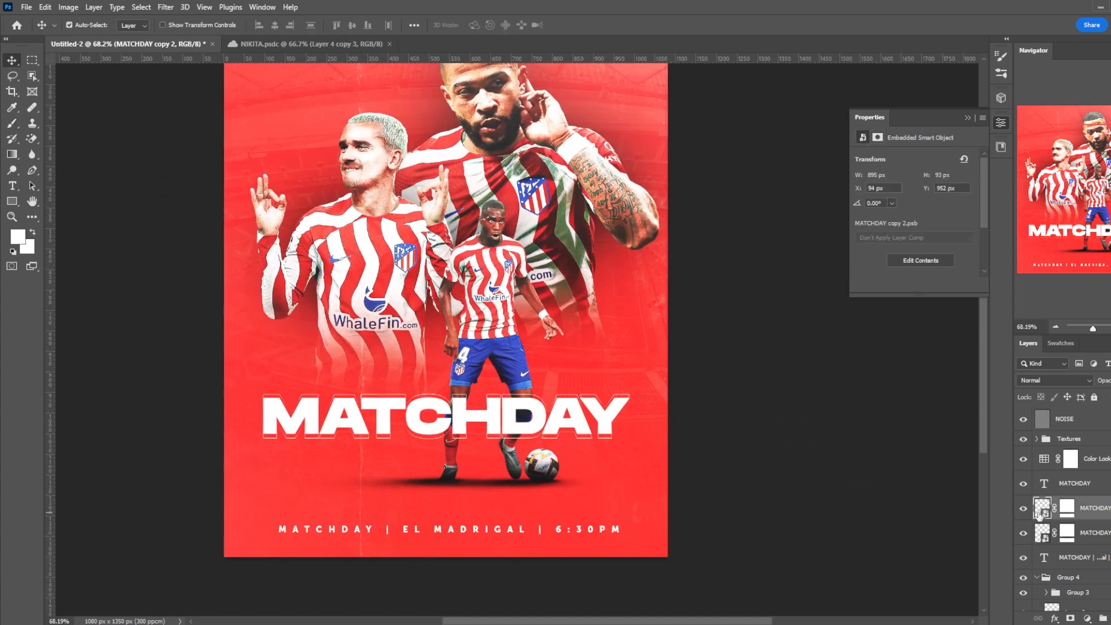
left_click(1092, 539)
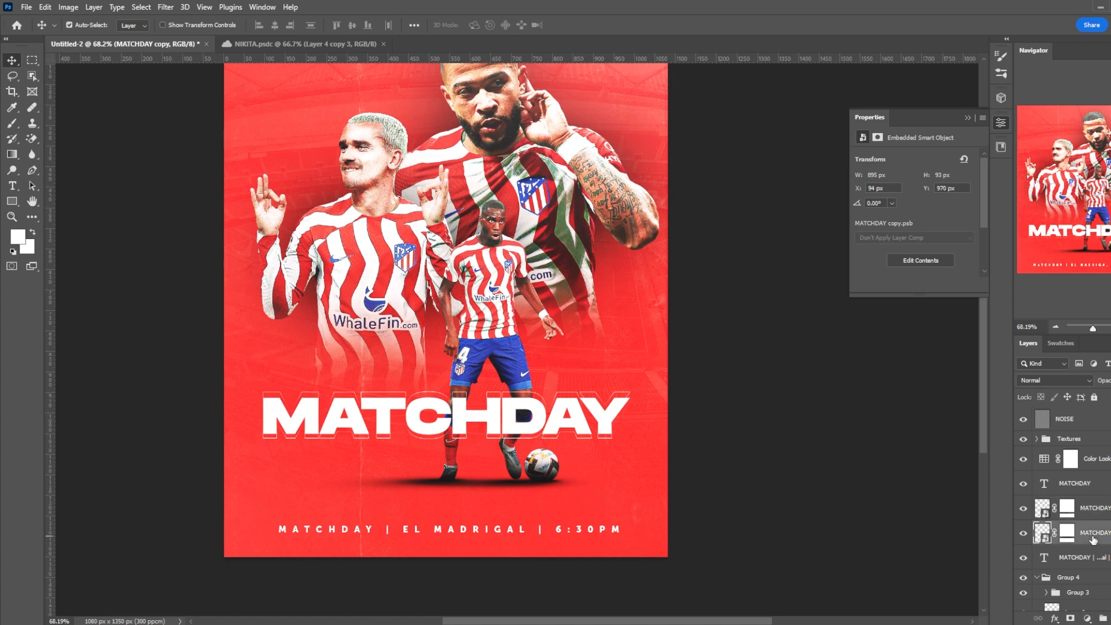
scroll(566, 415, "down", 1)
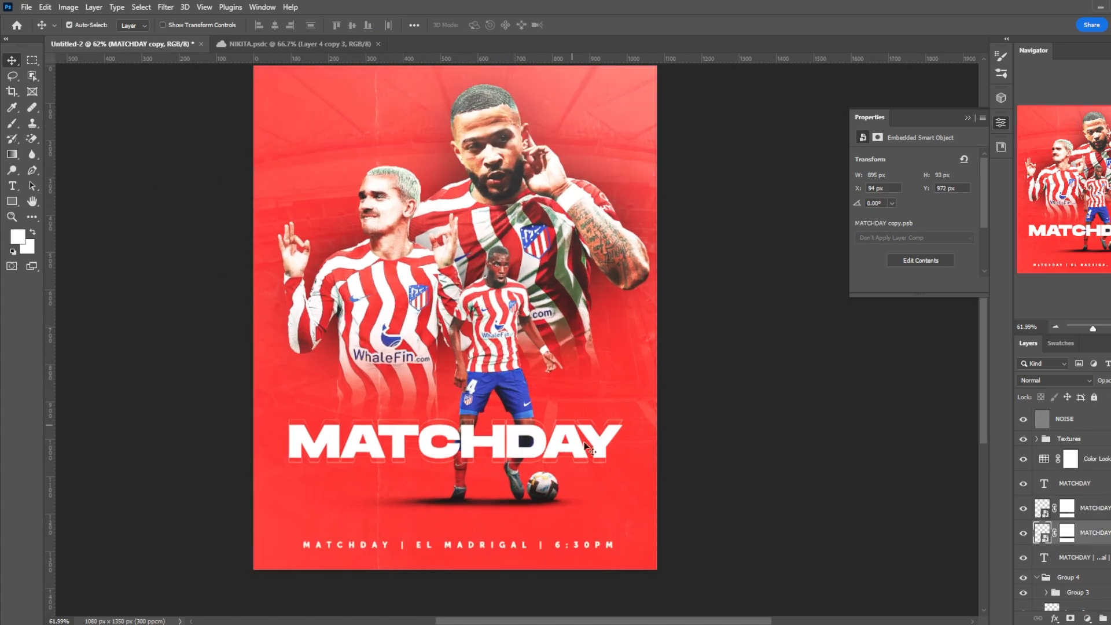
Step: Give the MATCHDAY title a soft black Outer Glow at reduced opacity with 7% spread and 29 px size
double_click(1100, 483)
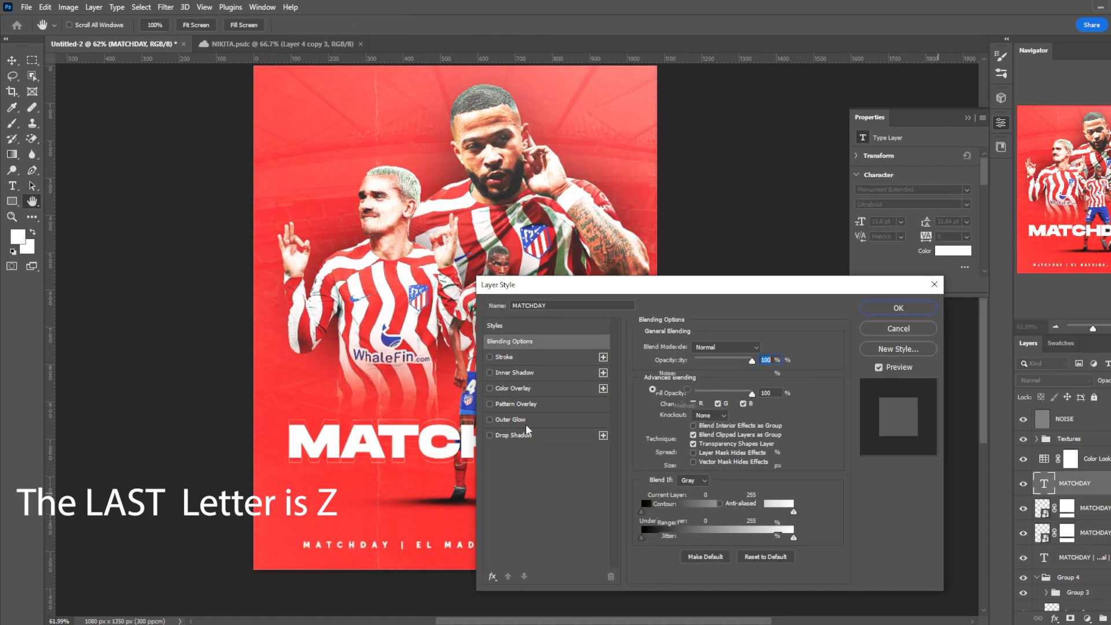
left_click(526, 425)
left_click_drag(733, 467, 695, 466)
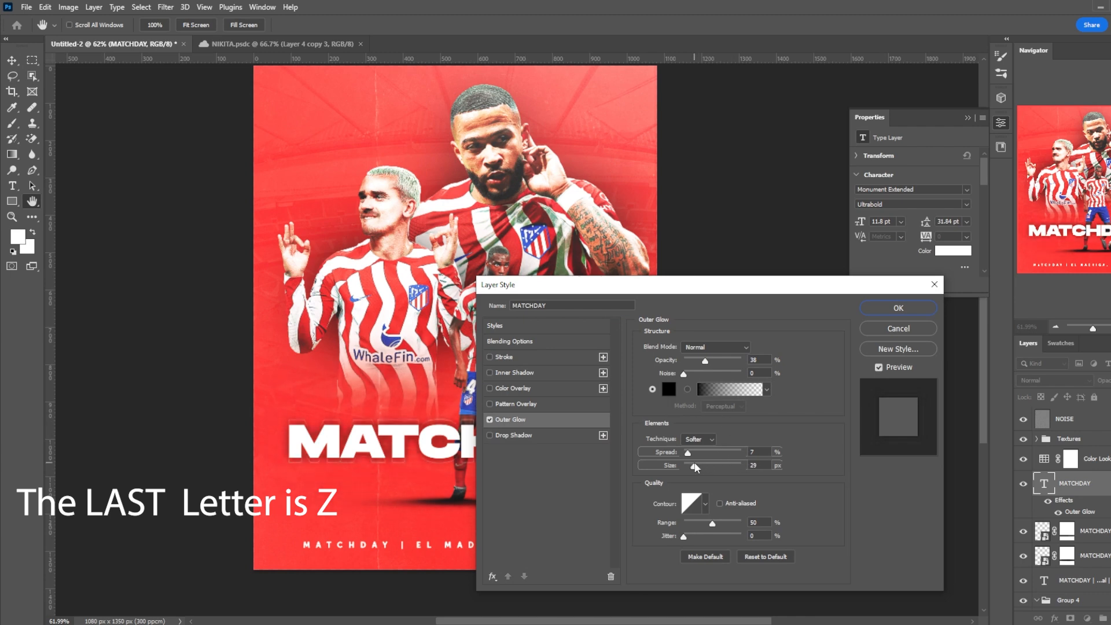
left_click(697, 360)
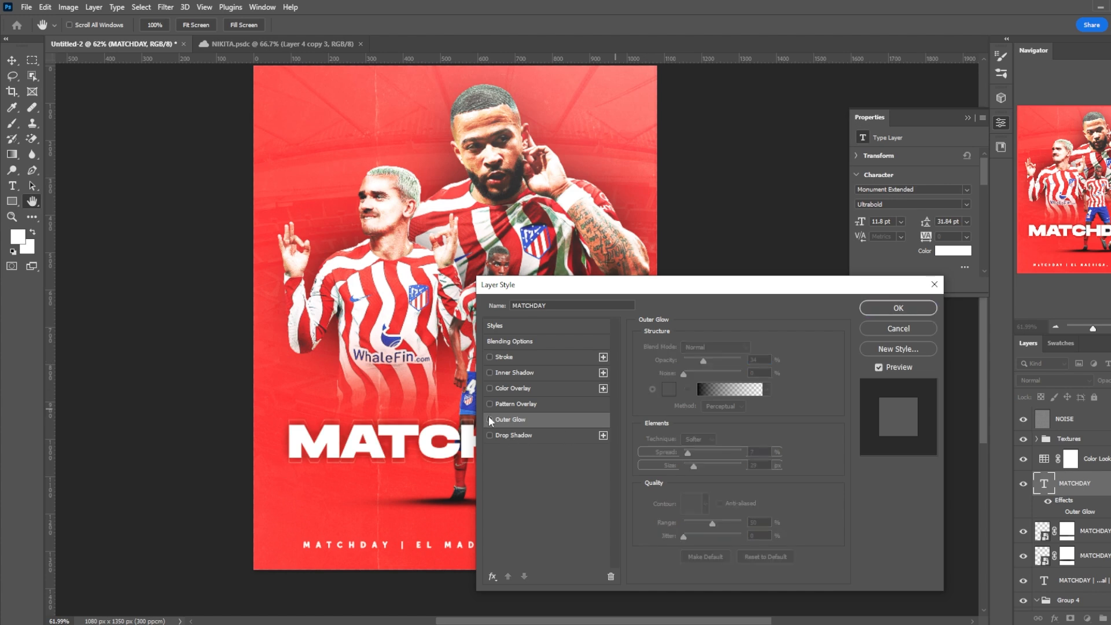
left_click(899, 308)
Step: Place the club crests and scale the Villarreal and Atlético ones to 17.20% in the poster's upper-right corner
key("v")
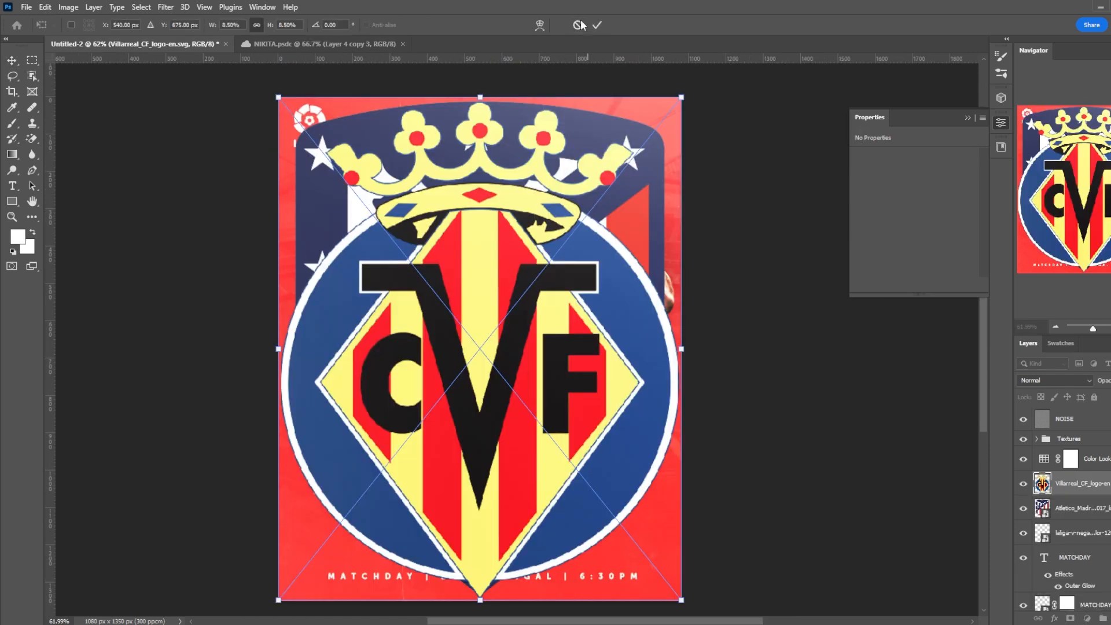
key("Return")
key("ctrl+t")
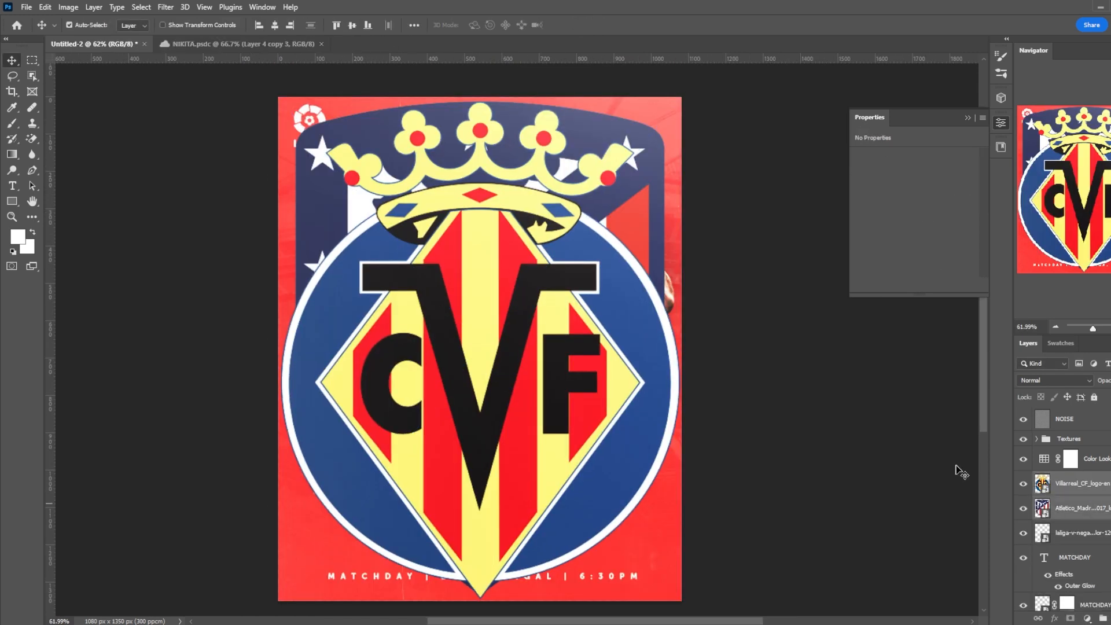
left_click_drag(680, 350, 666, 127)
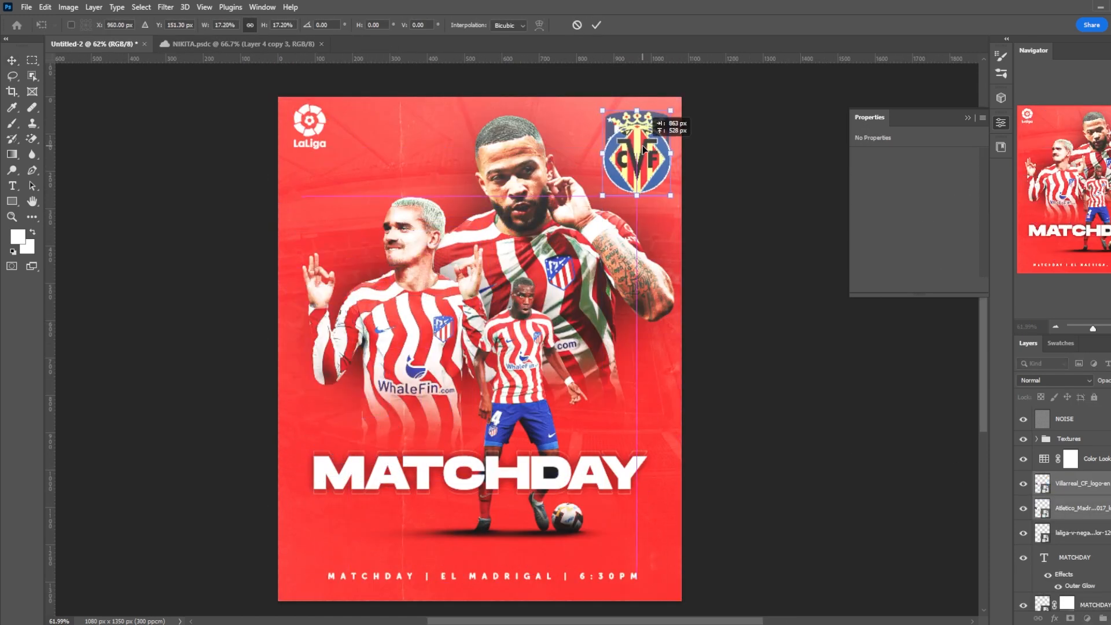
Step: Hide both club crests and draw a white 121 px square above the LaLiga logo layer, near the poster's upper-right corner
left_click(1024, 508)
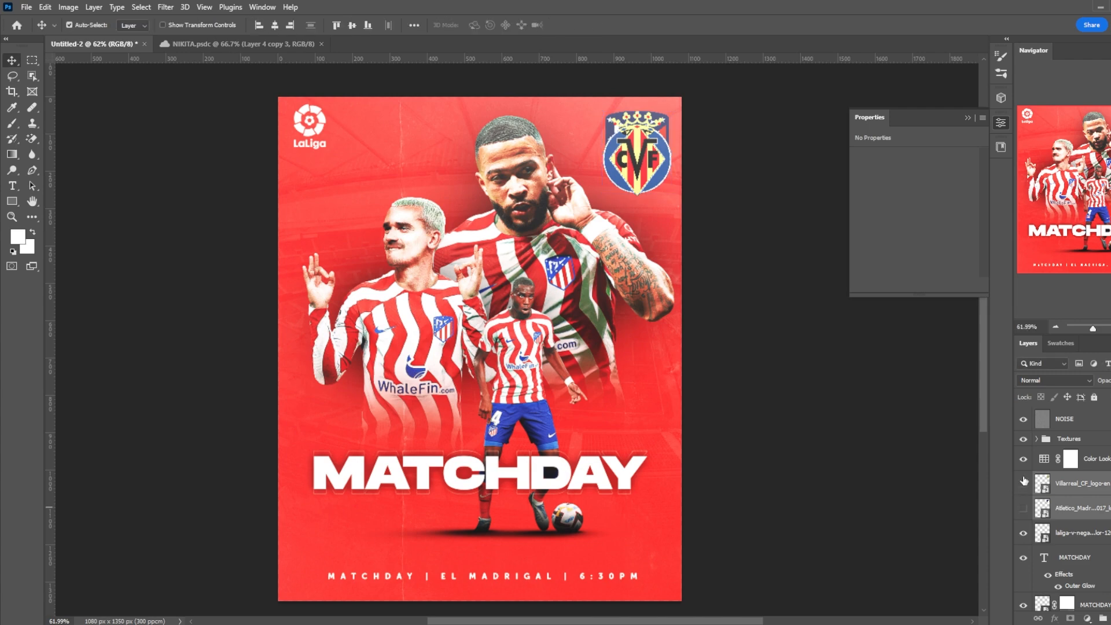
left_click(1024, 483)
left_click(1075, 555)
left_click(1074, 532)
left_click(12, 201)
scroll(599, 168, "up", 9)
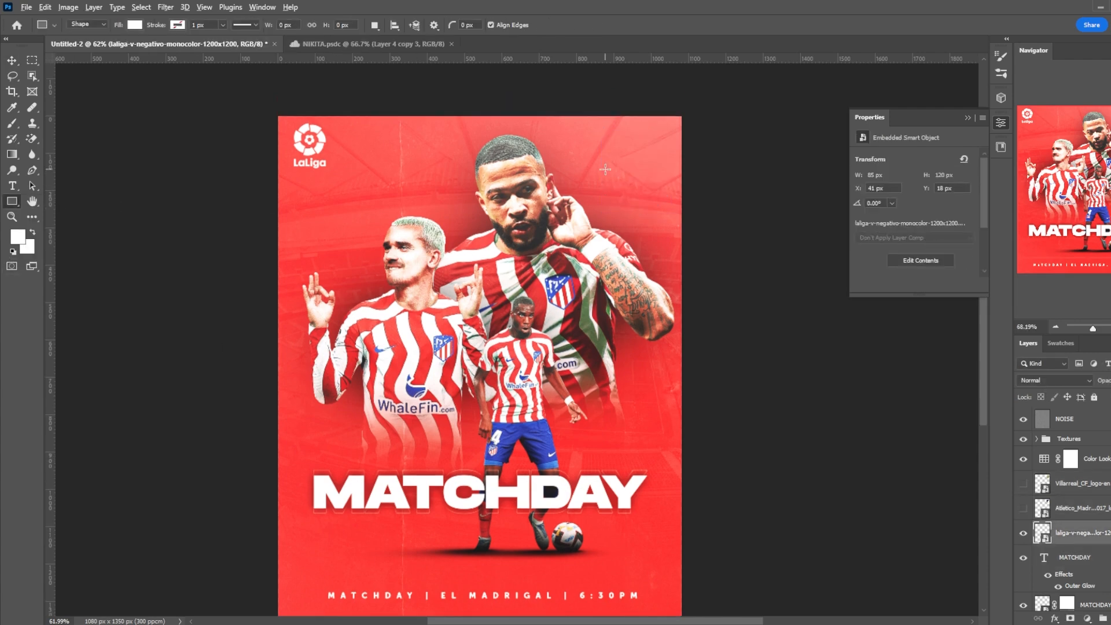
left_click_drag(536, 234, 655, 147)
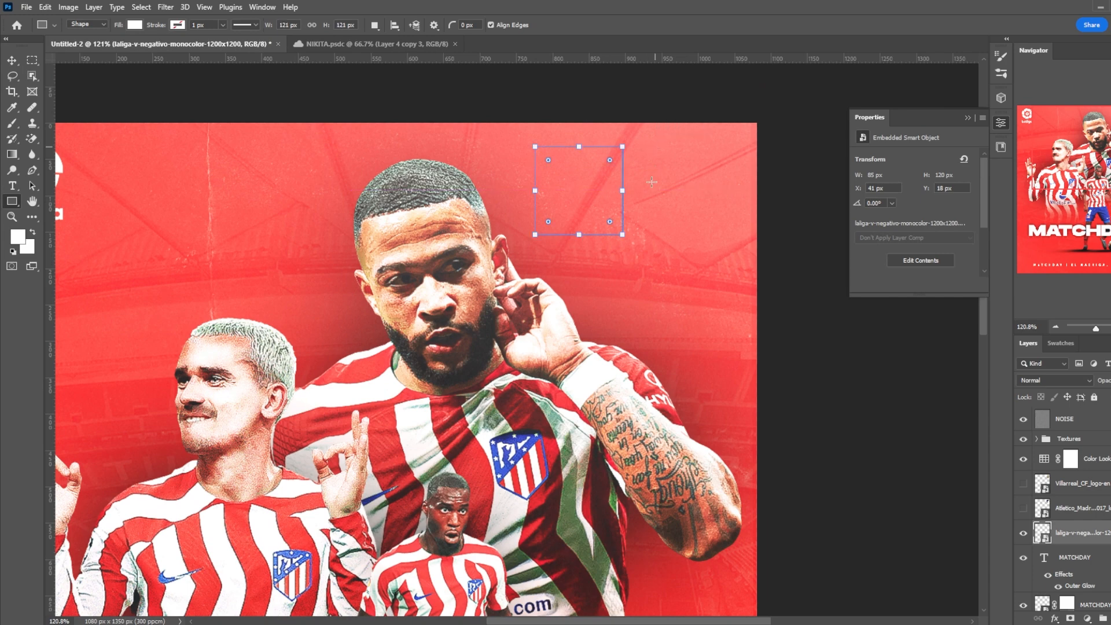
Step: Duplicate the square flush against its right side and move the pair to about X 810 px, Y 25 px
key("ctrl+alt+t")
left_click_drag(606, 188, 694, 185)
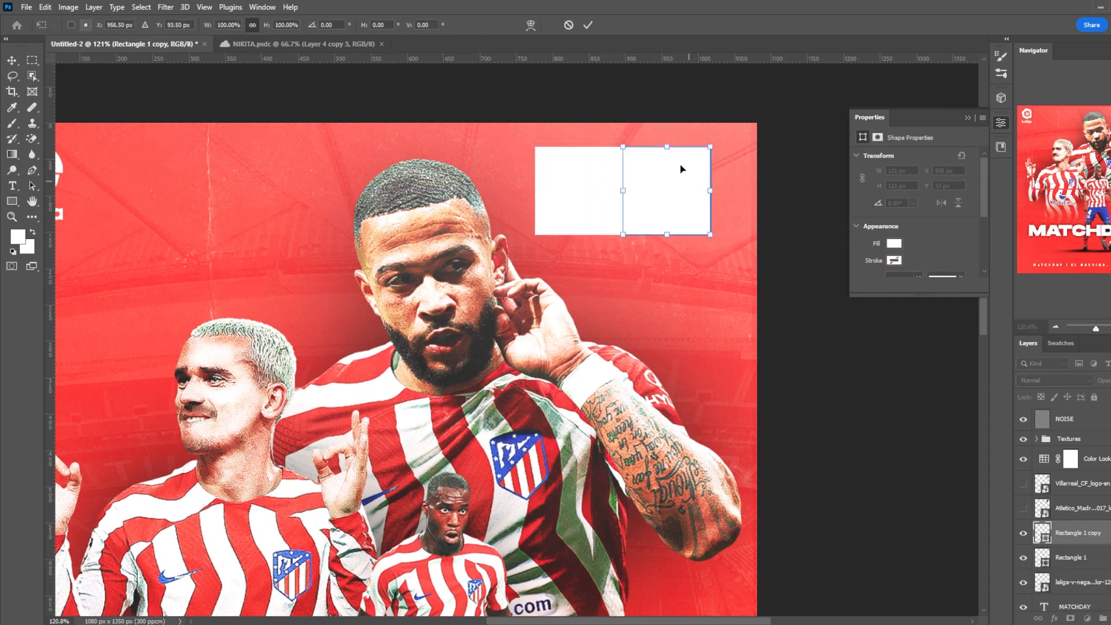
left_click(589, 25)
left_click(1066, 550, "shift")
key("ctrl+t")
left_click_drag(658, 194, 691, 176)
key("ctrl+z")
left_click(1094, 550)
left_click(1077, 533, "shift")
key("ctrl+t")
left_click(589, 25)
Step: Clip the Atlético crest to the left square and enlarge it to 2.13% so a cropped detail fills the square
left_click(1098, 510)
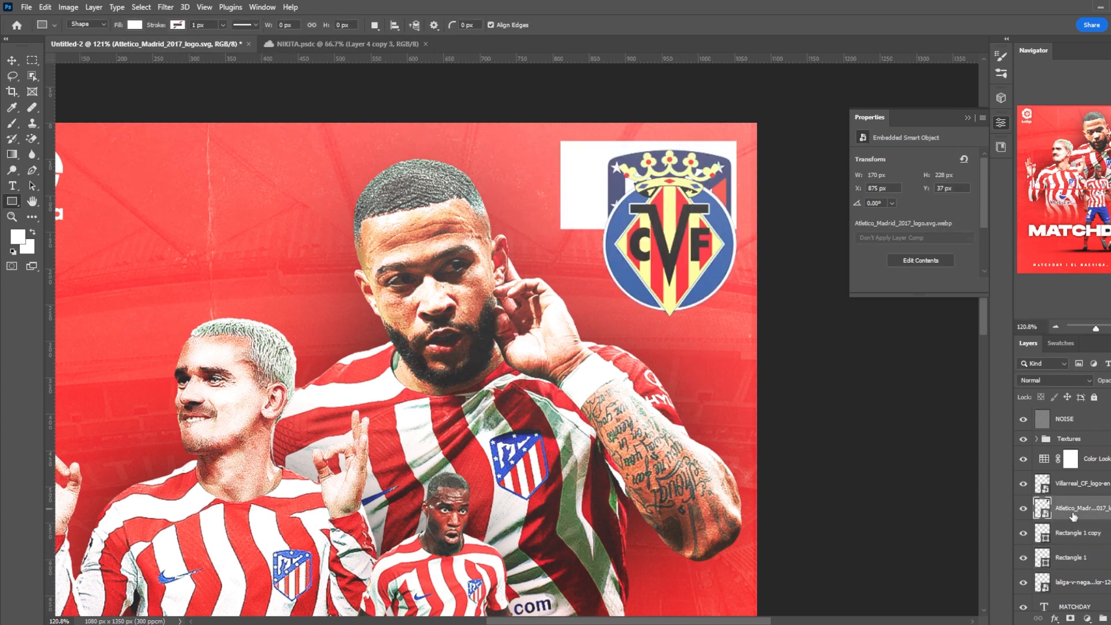
right_click(1073, 514)
left_click(950, 431)
left_click_drag(1105, 517, 1098, 536)
right_click(1100, 538)
left_click(1082, 337)
key("ctrl+t")
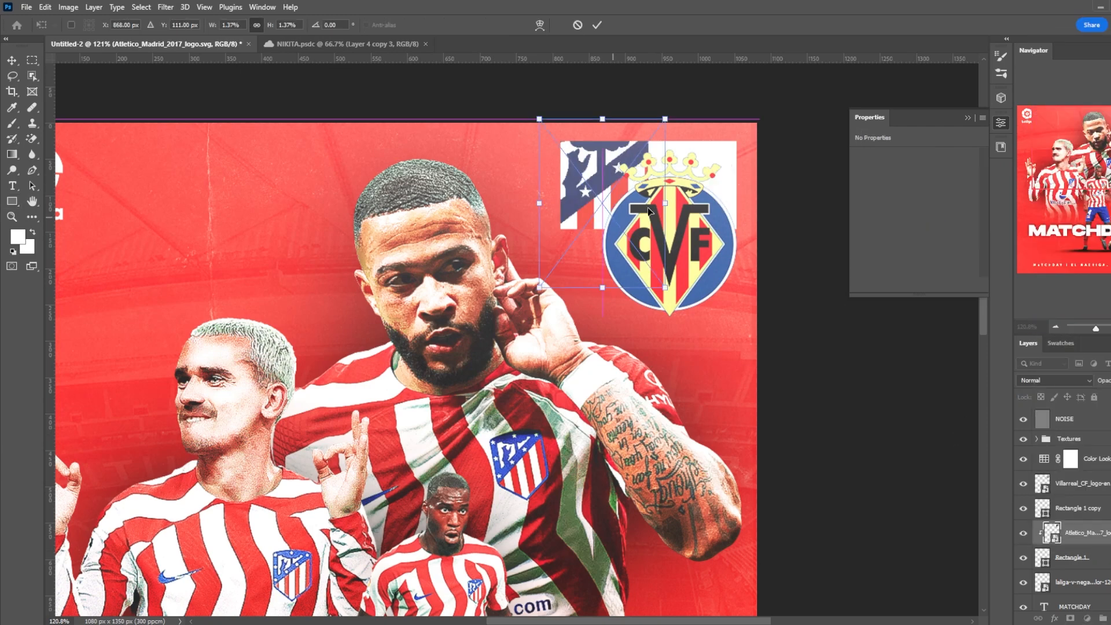
left_click_drag(667, 204, 712, 203)
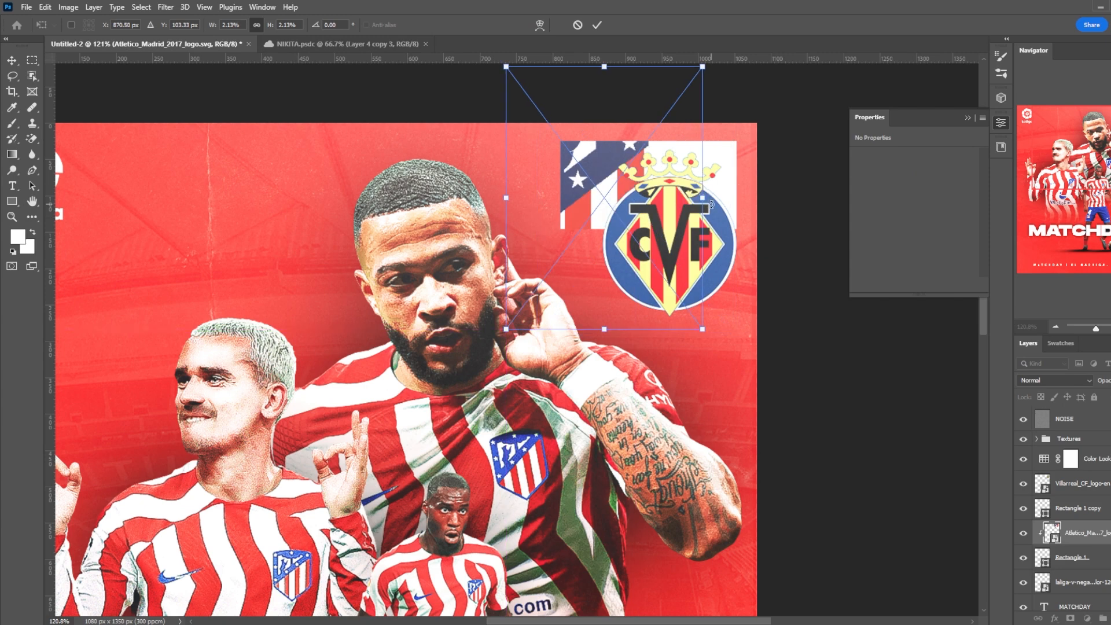
left_click(602, 27)
Step: Clip the Villarreal crest to the right square and enlarge it to 264 px wide so it fills the square
right_click(1077, 484)
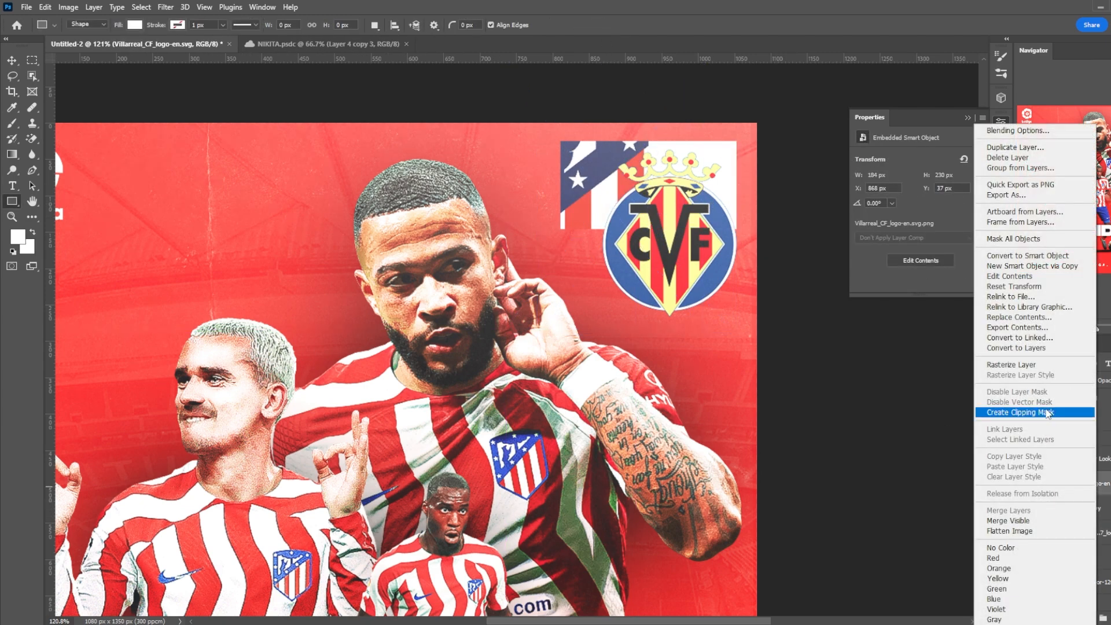
left_click(1047, 411)
key("ctrl+t")
left_click_drag(724, 220, 747, 214)
key("Return")
scroll(1088, 480, "down", 1)
left_click(1103, 509)
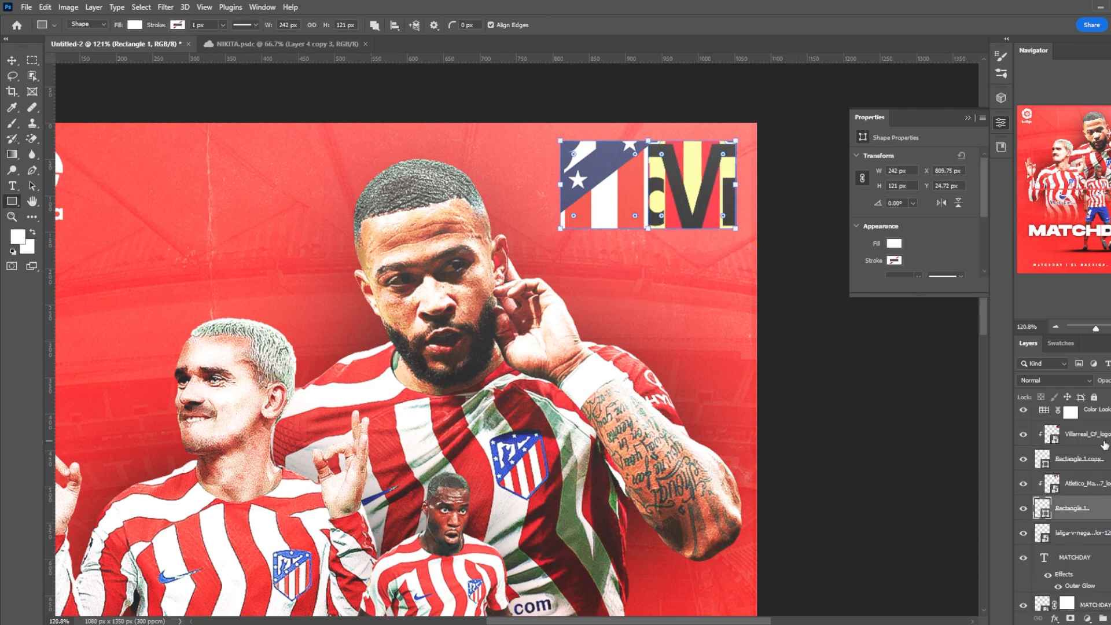
left_click(1104, 442, "shift")
key("ctrl+g")
key("ctrl+z")
Step: Draw a white bar about 242 × 32 px beneath the two crest squares and nudge it upward
left_click(1105, 454)
left_click(1105, 441)
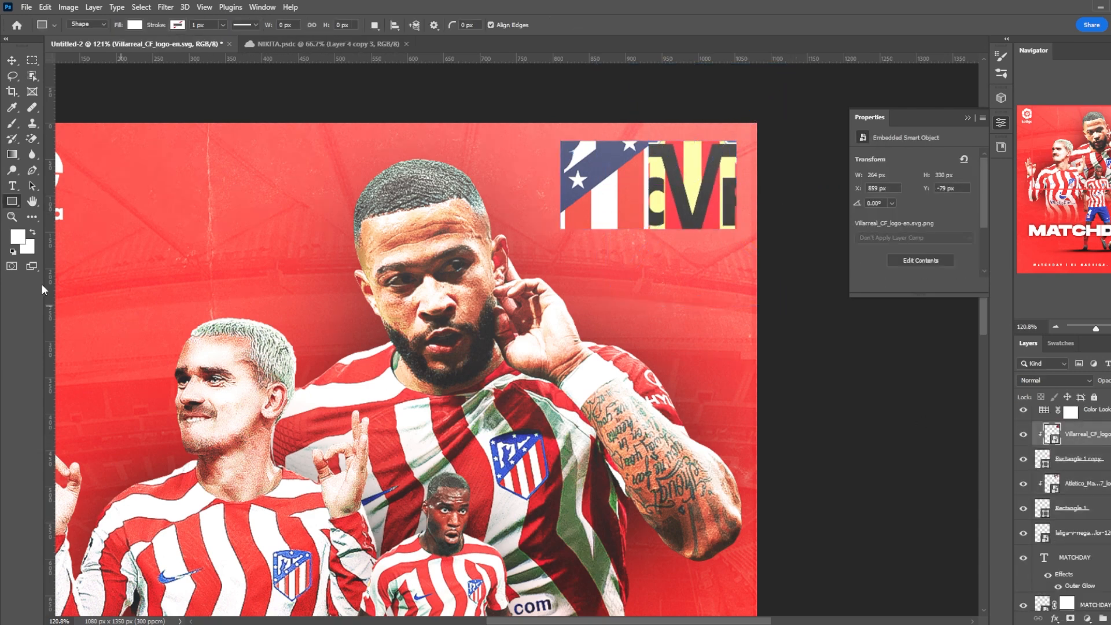
mouse_move(562, 253)
left_mouse_down()
mouse_move(734, 230)
mouse_move(738, 242)
left_mouse_up()
key("ctrl+t")
key("Return")
key("b")
key("v")
key("Up")
key("Up")
Step: Check and align the white bar's edges against the crest squares, keeping it at X 810 px, Y 146 px
scroll(738, 228, "up", 5)
scroll(727, 238, "up", 2)
key("ctrl+t")
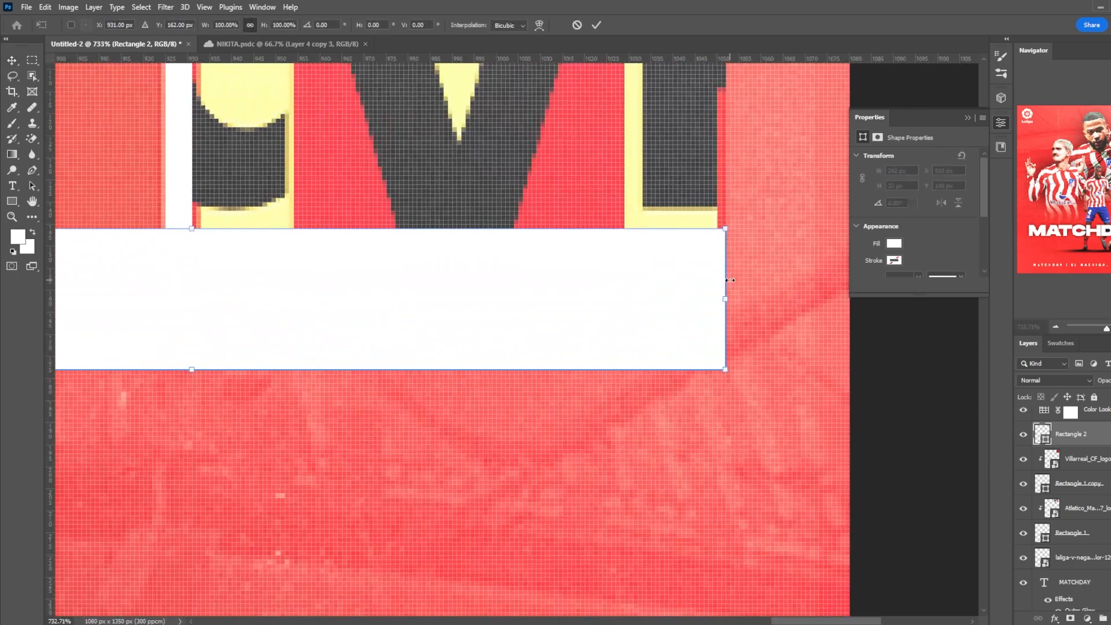
left_click_drag(725, 279, 726, 279)
scroll(454, 294, "down", 7)
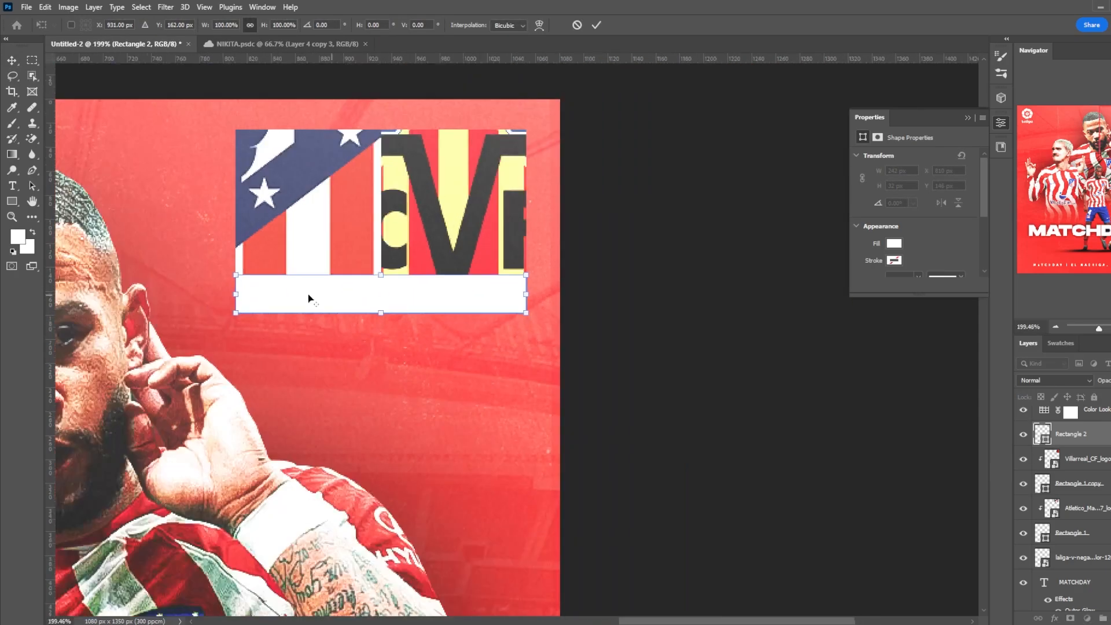
scroll(225, 279, "up", 6)
scroll(236, 278, "up", 5)
left_click(596, 25)
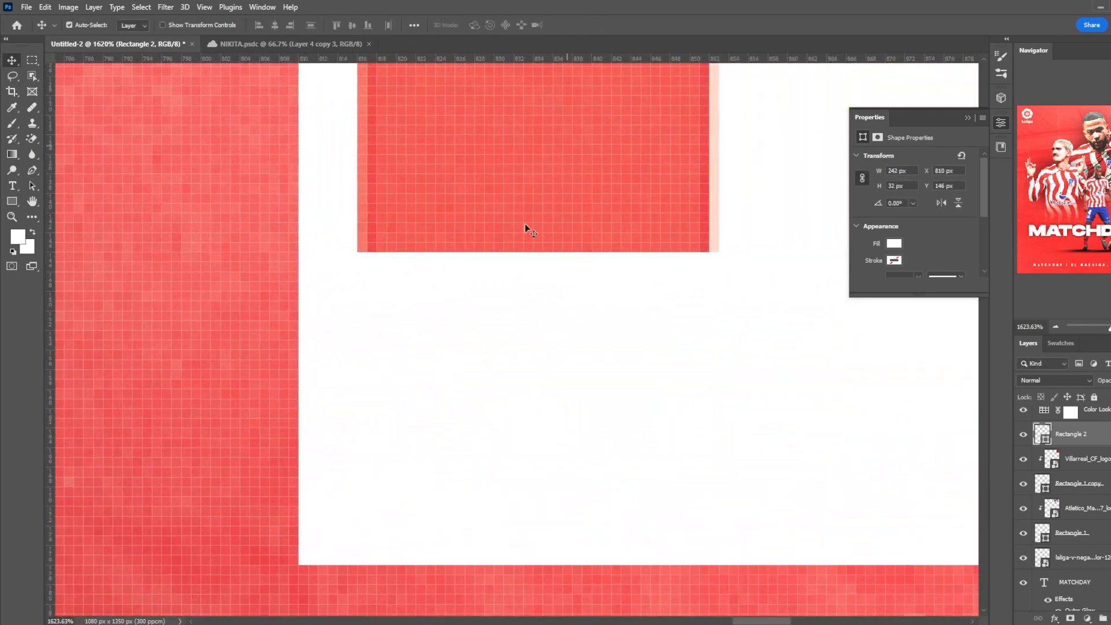
Step: Group the bar, squares and crests, and give the group a black Outer Glow at 34% opacity, 7% spread, 29 px size
scroll(380, 339, "down", 10)
left_click(1093, 535, "shift")
key("ctrl+g")
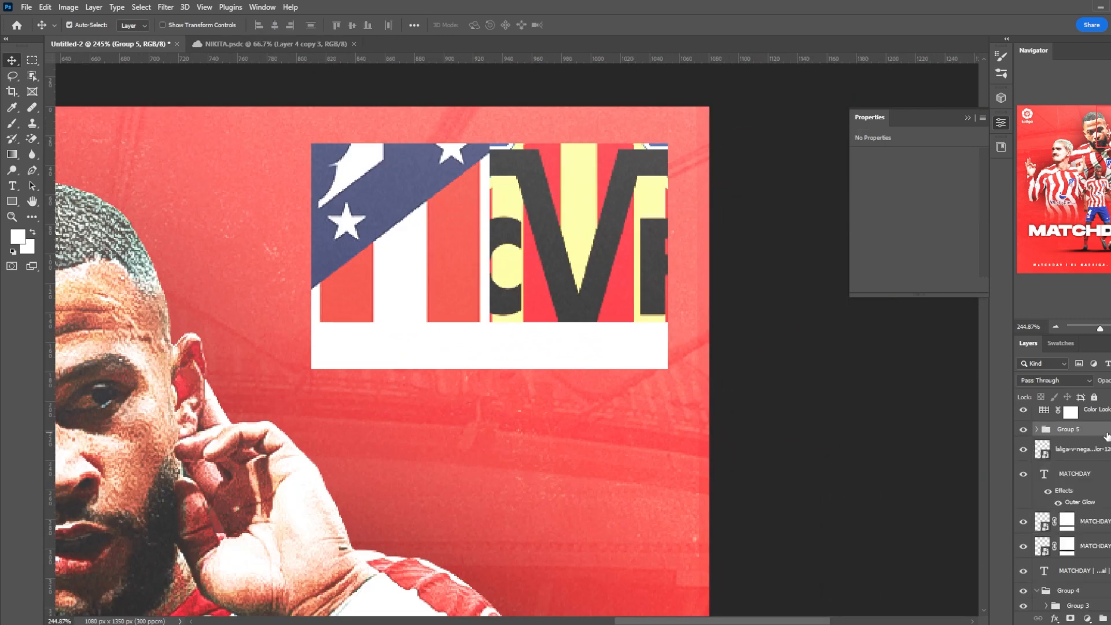
double_click(1106, 434)
left_click(537, 424)
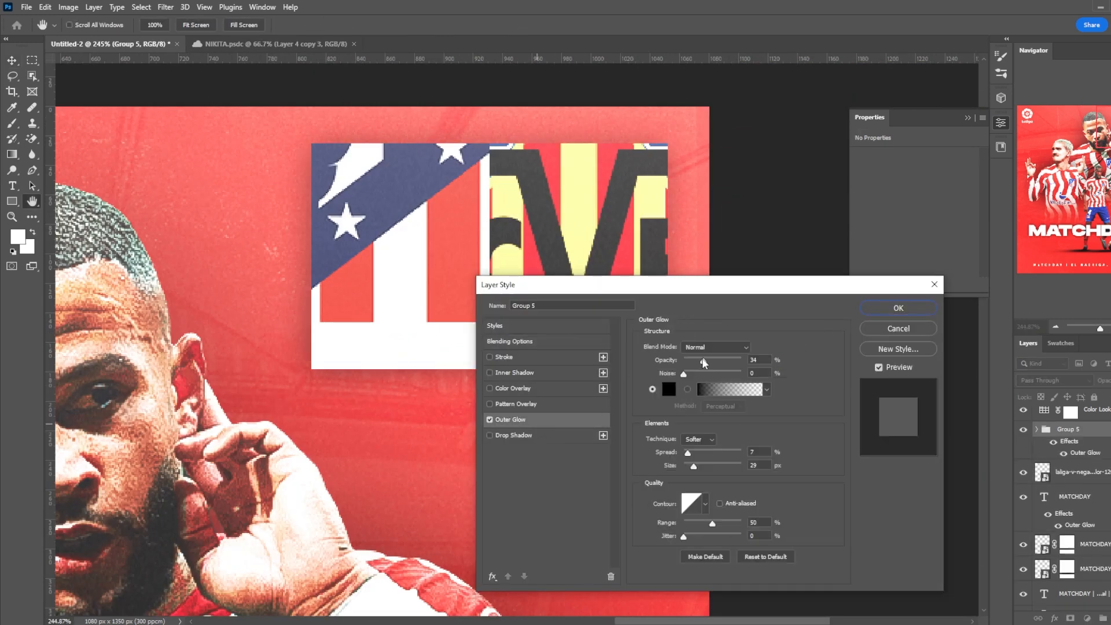
left_click(907, 317)
Step: Fill the bar below the crests with the recently used red swatch
left_click(1062, 344)
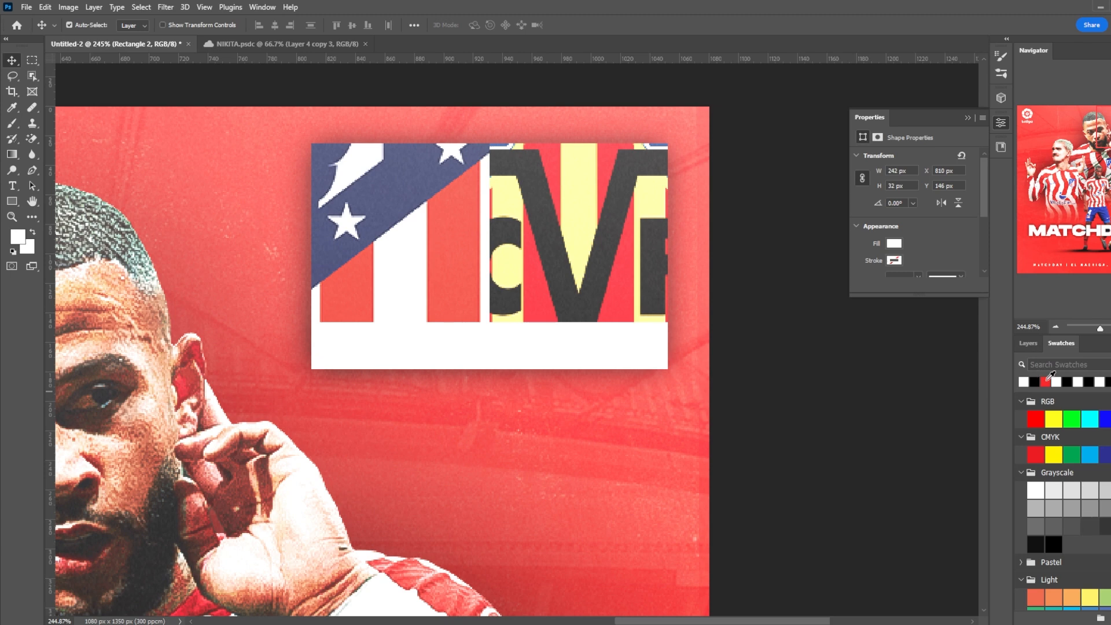
left_click(1038, 374)
left_click(1029, 343)
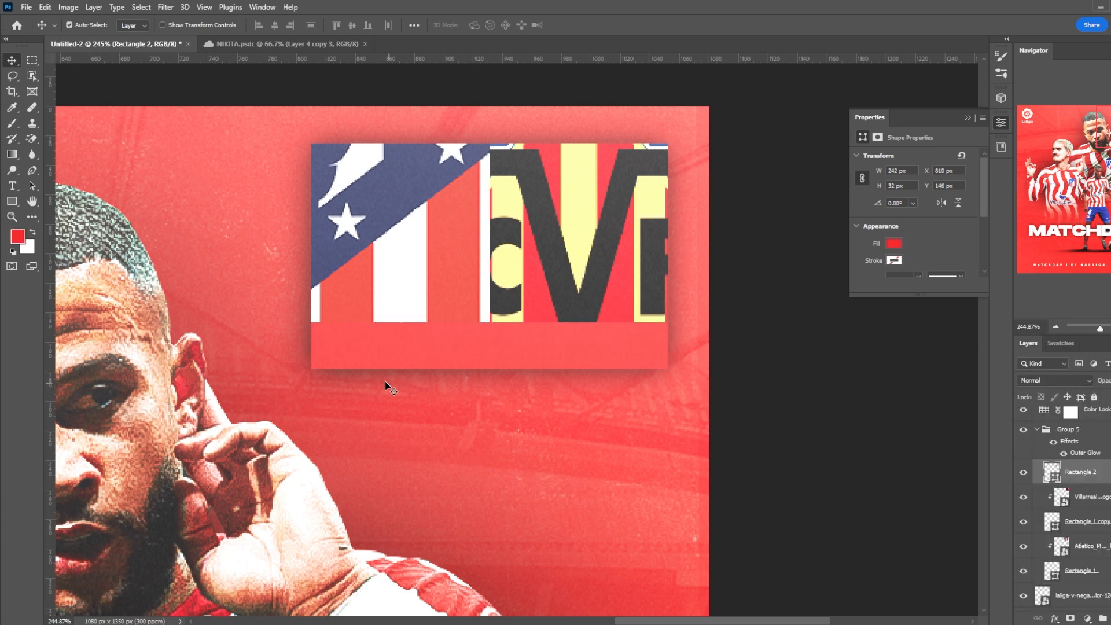
Step: Add white 2 pt Monument Extended Ultrabold text reading EL MADRIGAL below the red bar
key("t")
left_click(444, 417)
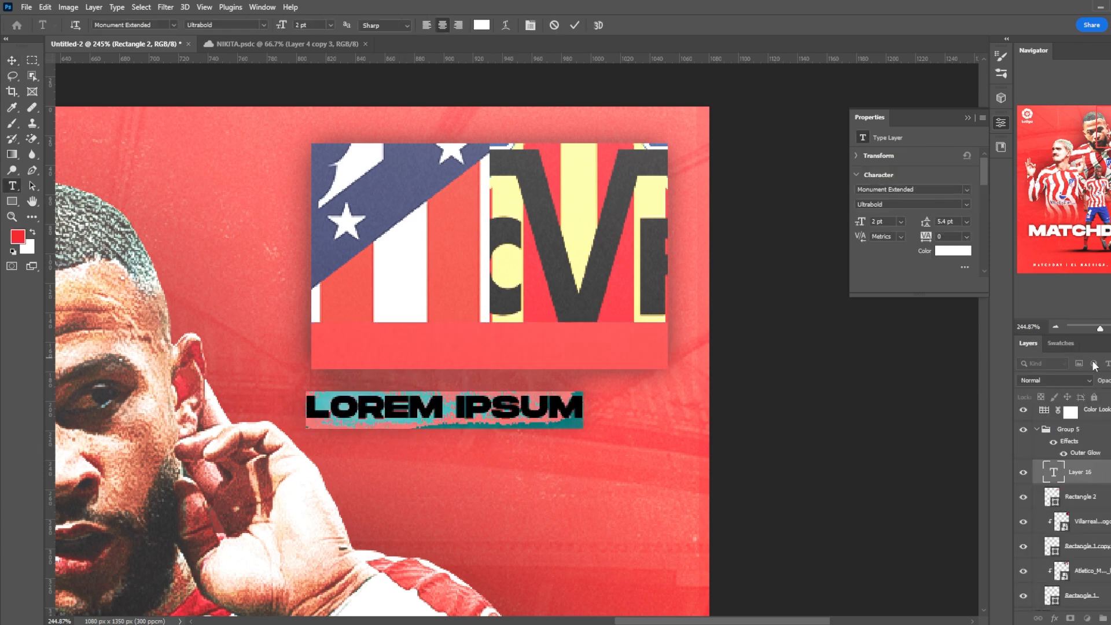
left_click(1061, 344)
left_click(1049, 374)
left_click(1028, 343)
scroll(425, 399, "down", 2)
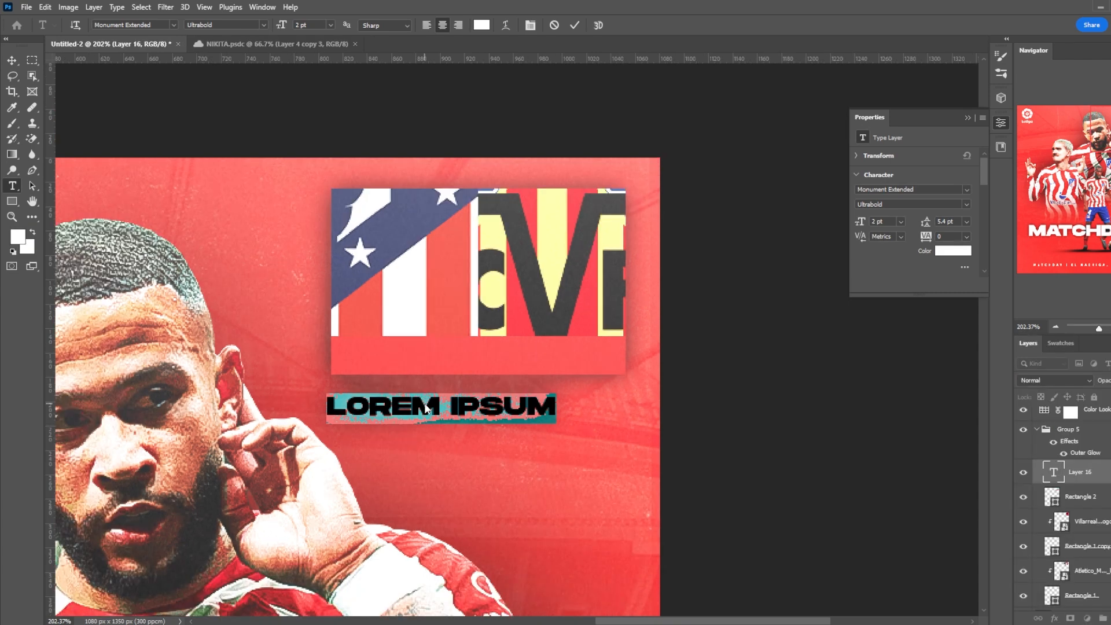
type("EL MADRIGAL")
Step: Move the EL MADRIGAL text onto the red bar and centre the two horizontally
left_click_drag(449, 421, 503, 359)
key("Return")
left_click(1080, 497, "ctrl")
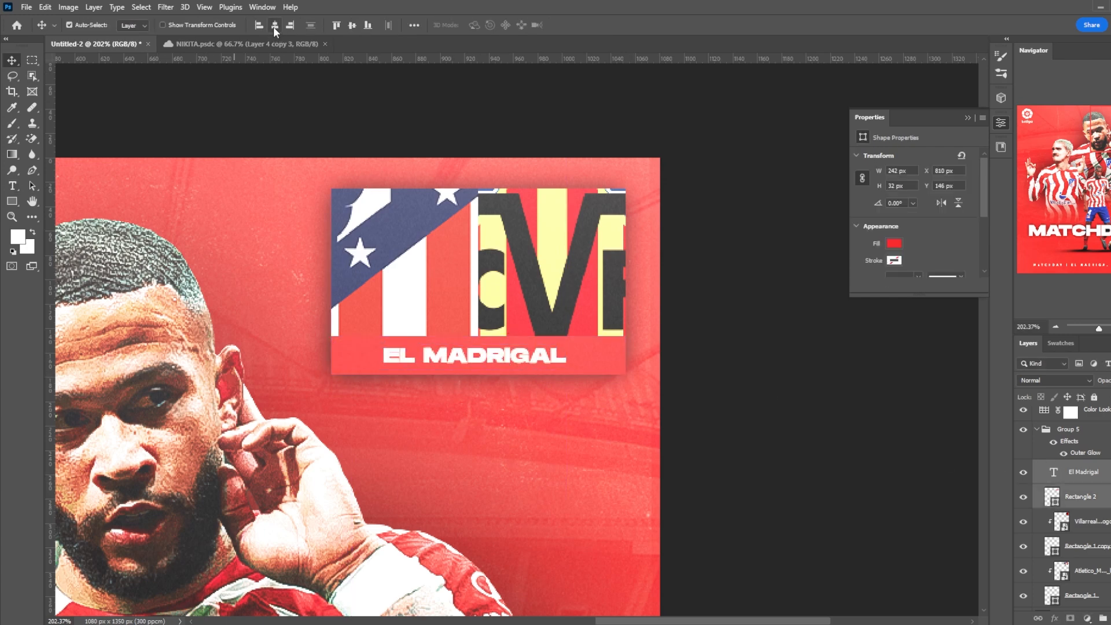
left_click(275, 27)
Step: Examine the whole poster with the crest badge in its upper-right corner
scroll(461, 408, "down", 10)
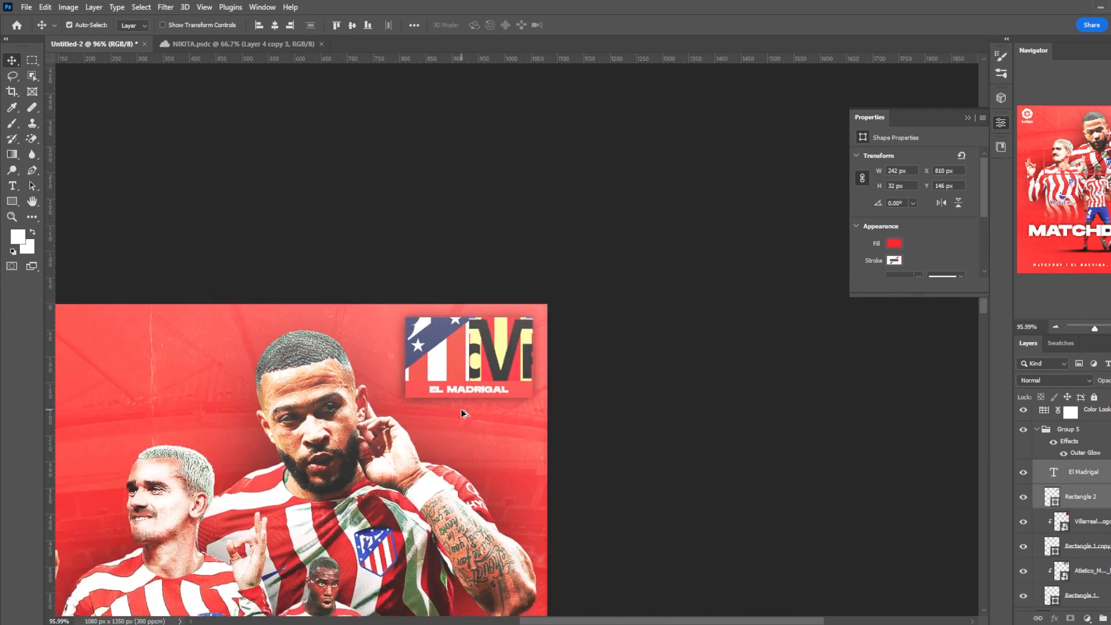
scroll(392, 399, "up", 5)
scroll(493, 317, "down", 2)
scroll(493, 317, "down", 1)
scroll(457, 374, "up", 3)
scroll(456, 347, "down", 2)
scroll(440, 348, "up", 2)
scroll(357, 352, "down", 1)
scroll(357, 352, "up", 1)
scroll(356, 352, "down", 2)
scroll(356, 352, "up", 1)
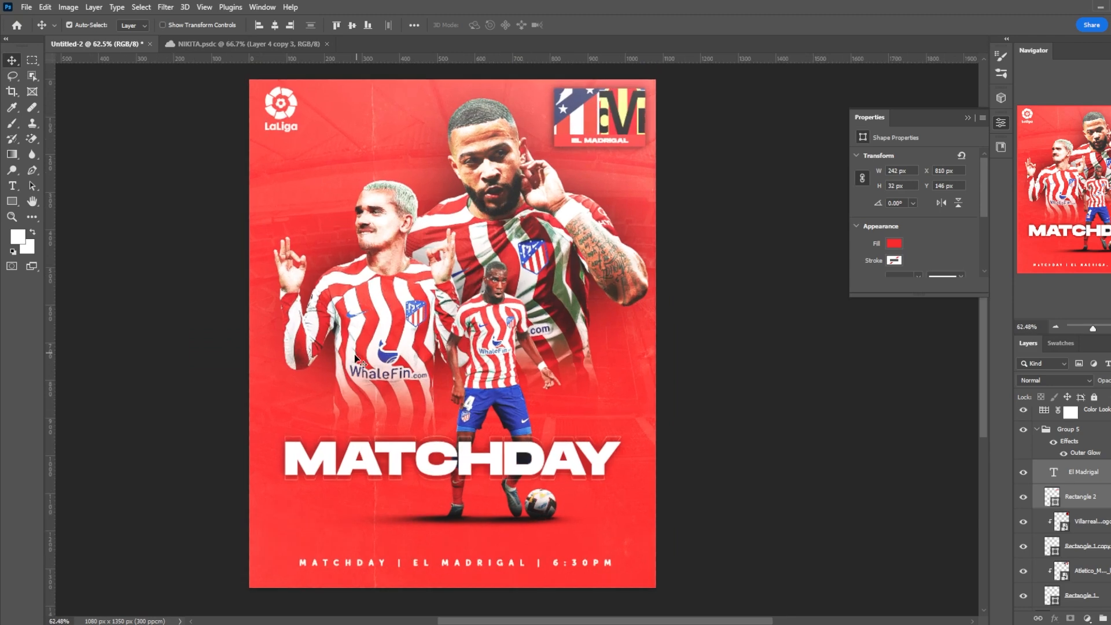
Step: Apply Add Noise to the red background fill as a smart filter, with amount 1.75% and uniform distribution
scroll(1078, 510, "down", 10)
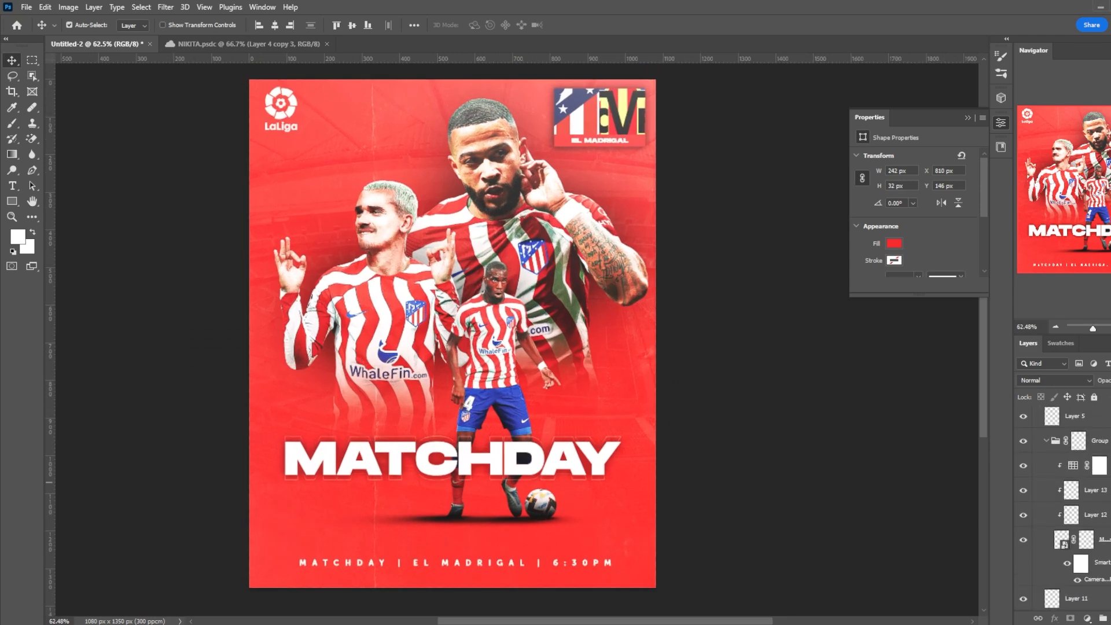
left_click(1098, 582)
left_click(165, 8)
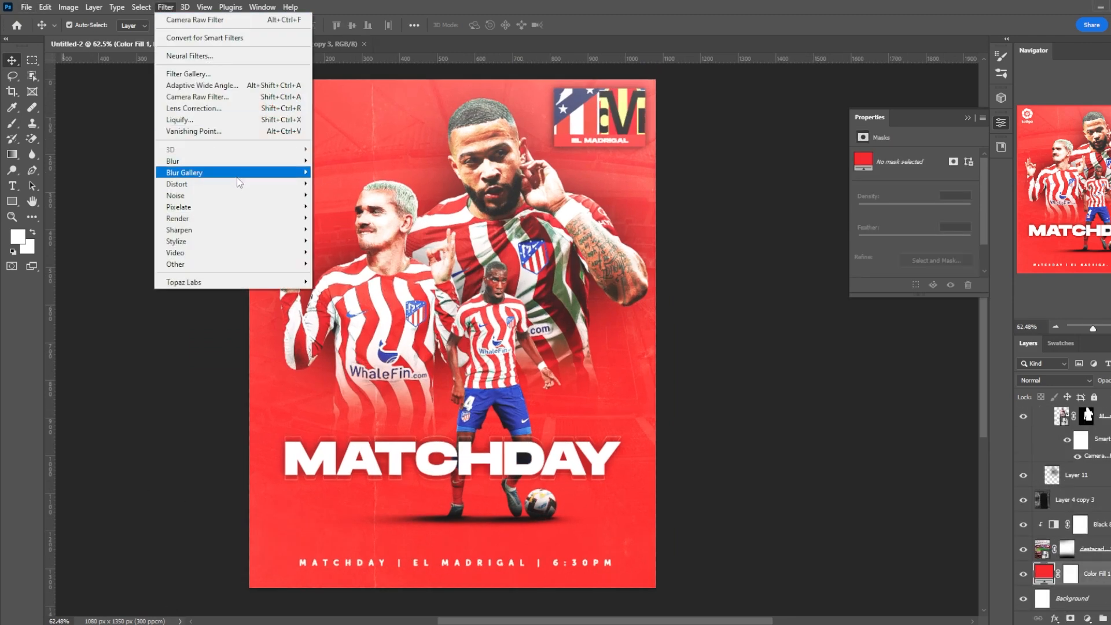
mouse_move(185, 172)
left_click(341, 171)
left_click(536, 237)
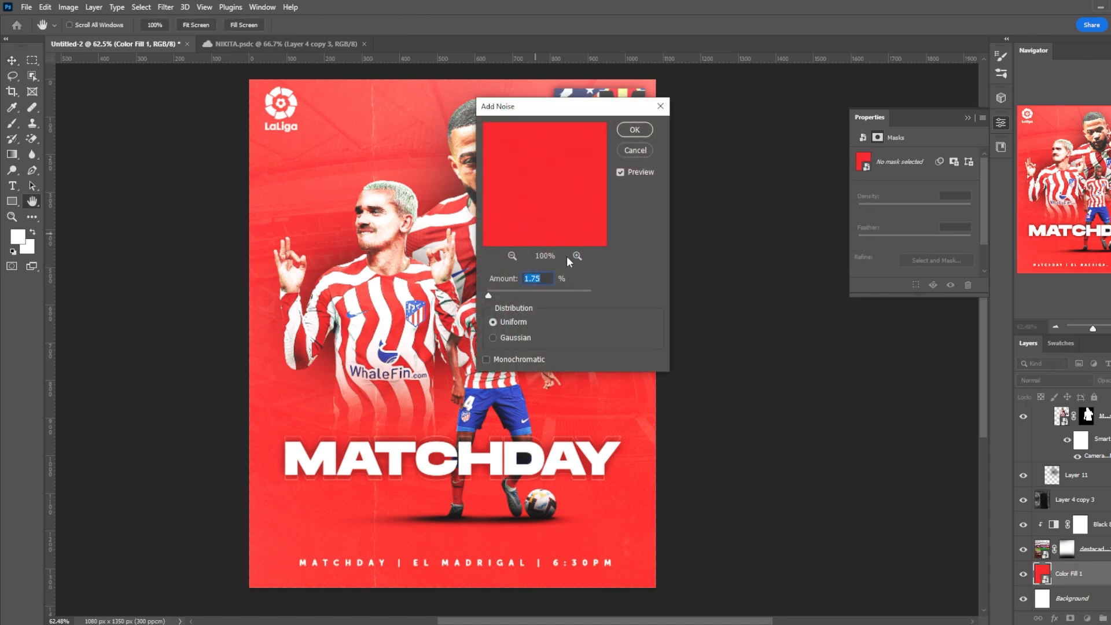
left_click(634, 130)
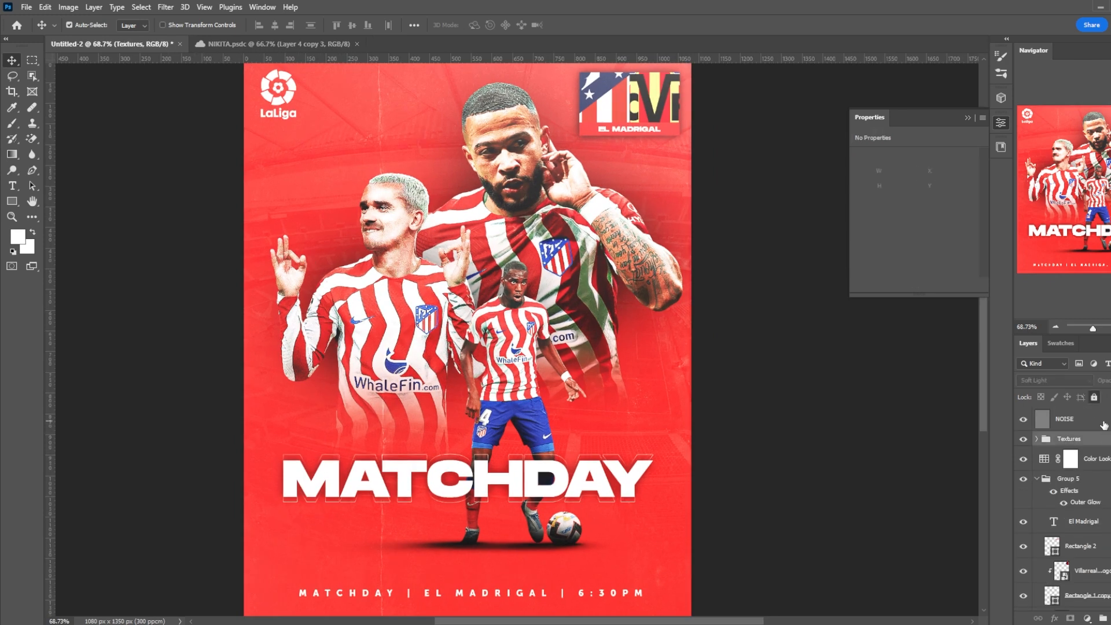
Step: Stamp all visible layers into a new layer above NOISE and convert it to a smart object
left_click(1101, 423)
key("ctrl+alt+shift+e")
right_click(1100, 425)
left_click(1072, 330)
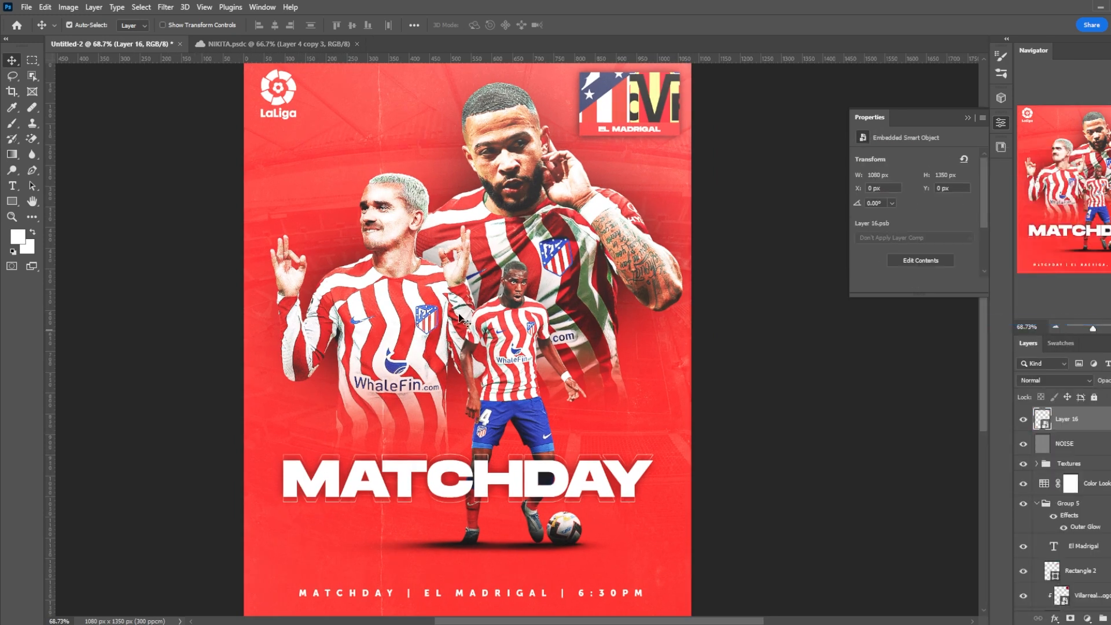
Step: Start a Camera Raw adjustment on the merged layer with clarity +25 and contrast about +18
scroll(459, 317, "down", 2)
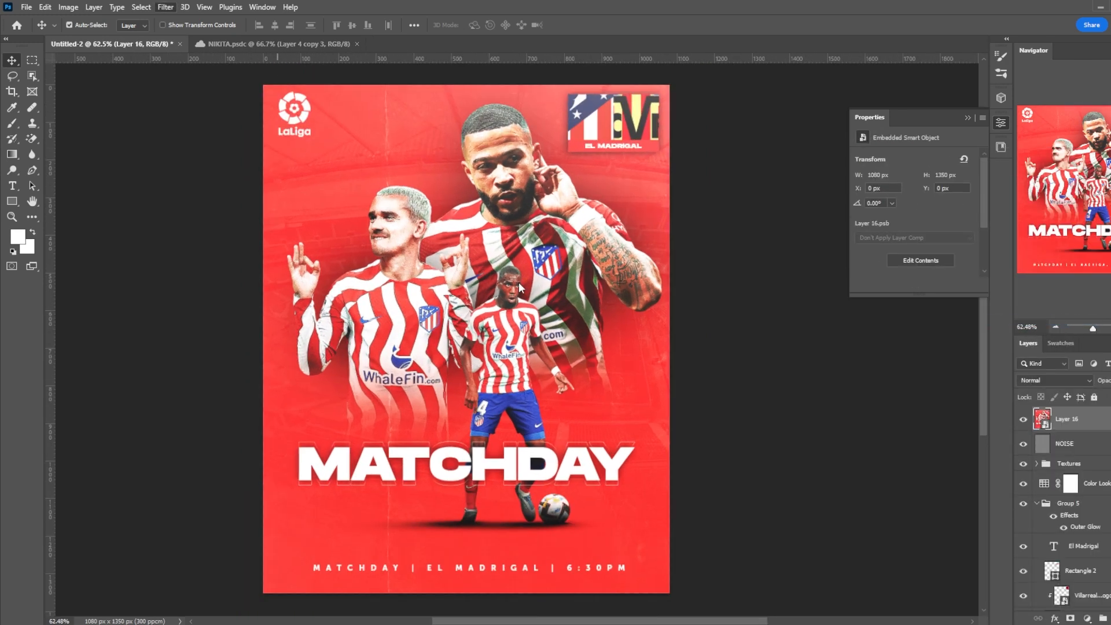
key("ctrl+shift+a")
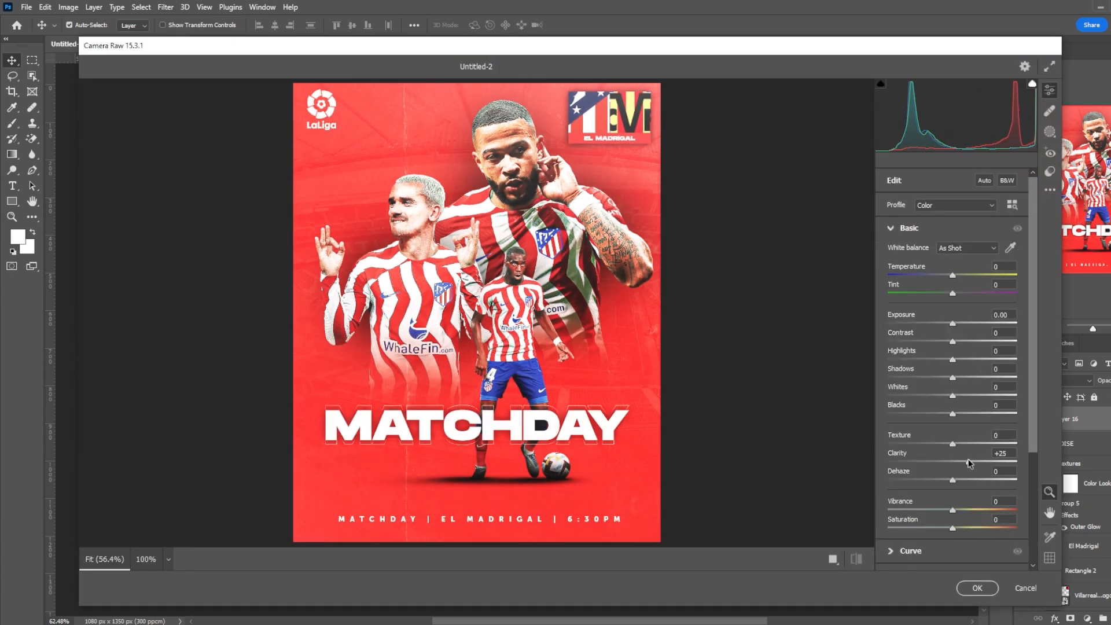
left_click_drag(961, 336, 973, 337)
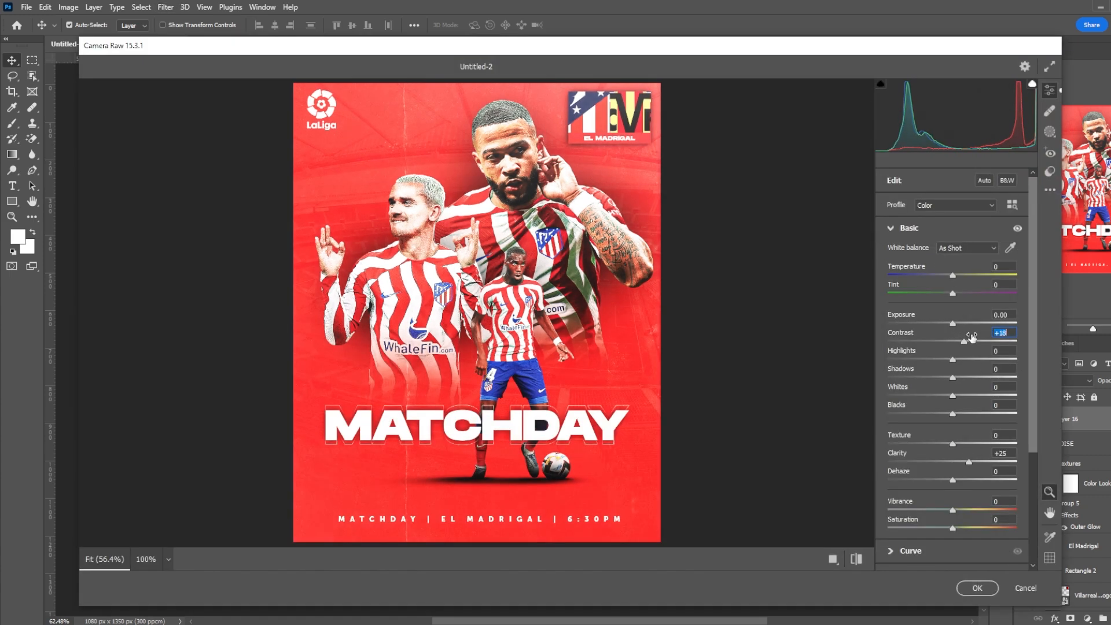
left_click(955, 324)
scroll(951, 390, "down", 3)
Step: Set the optics vignette to -23 and grain to about 14, and apply the Camera Raw filter
left_click(933, 486)
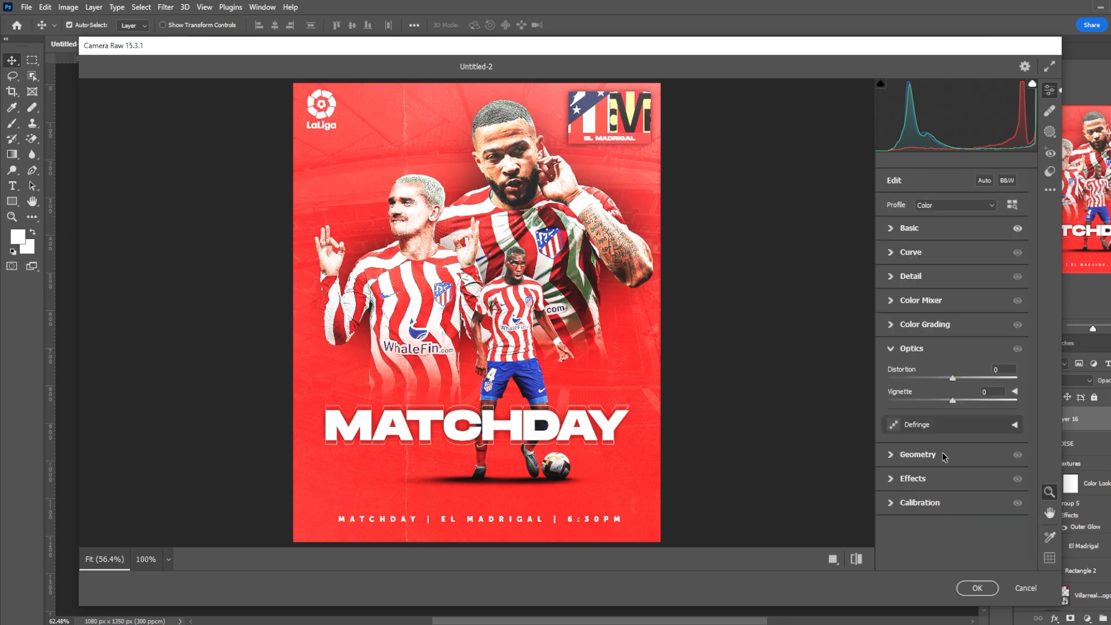
left_click_drag(947, 403, 942, 404)
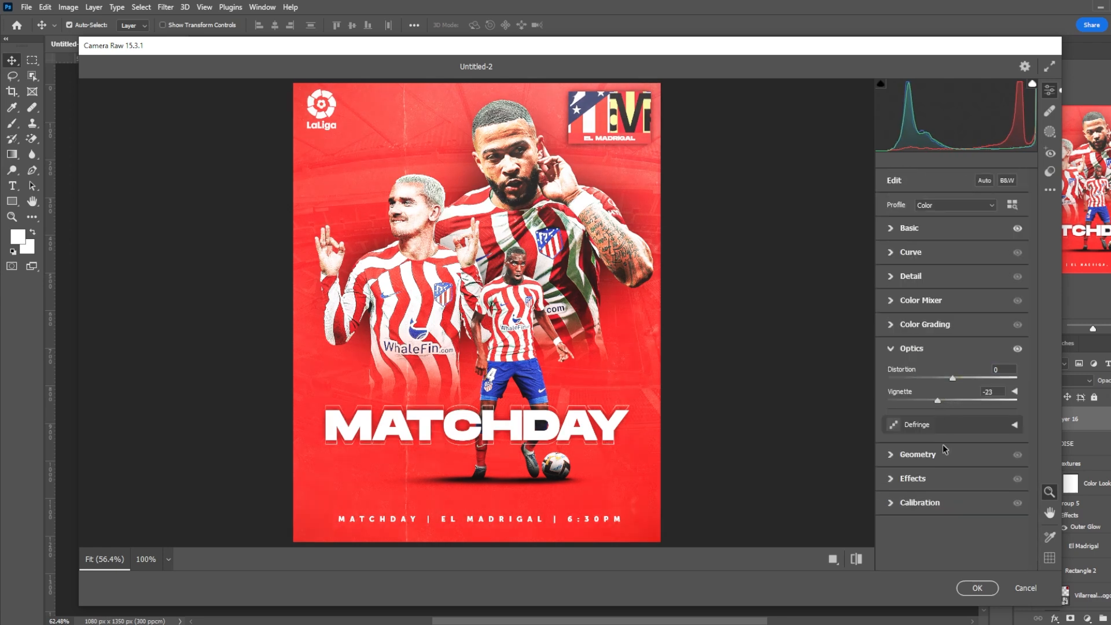
left_click(931, 486)
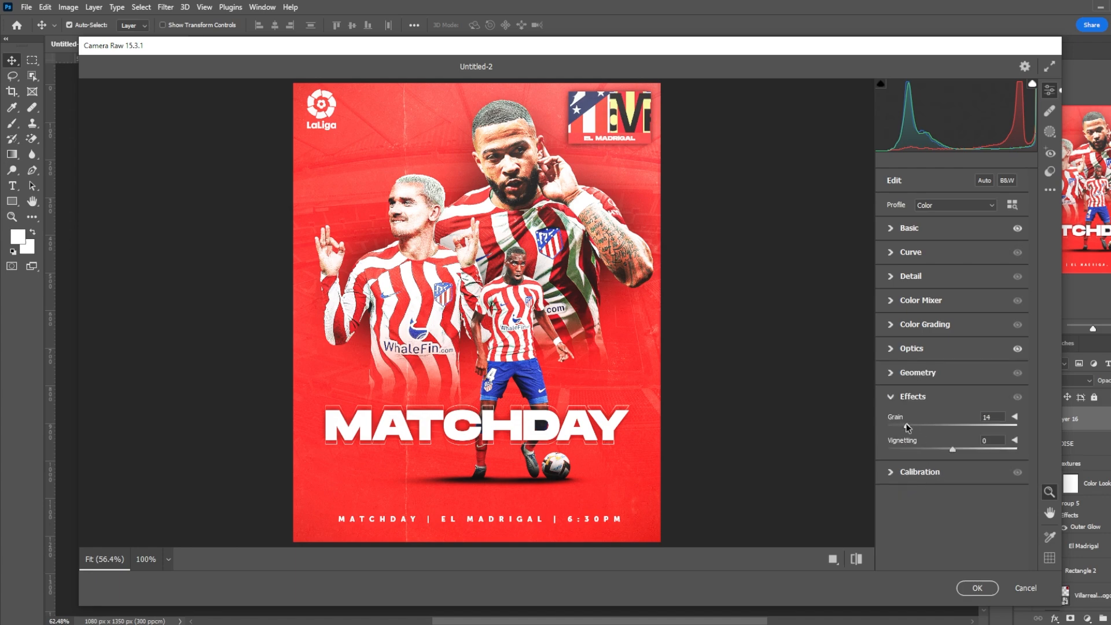
left_click(978, 588)
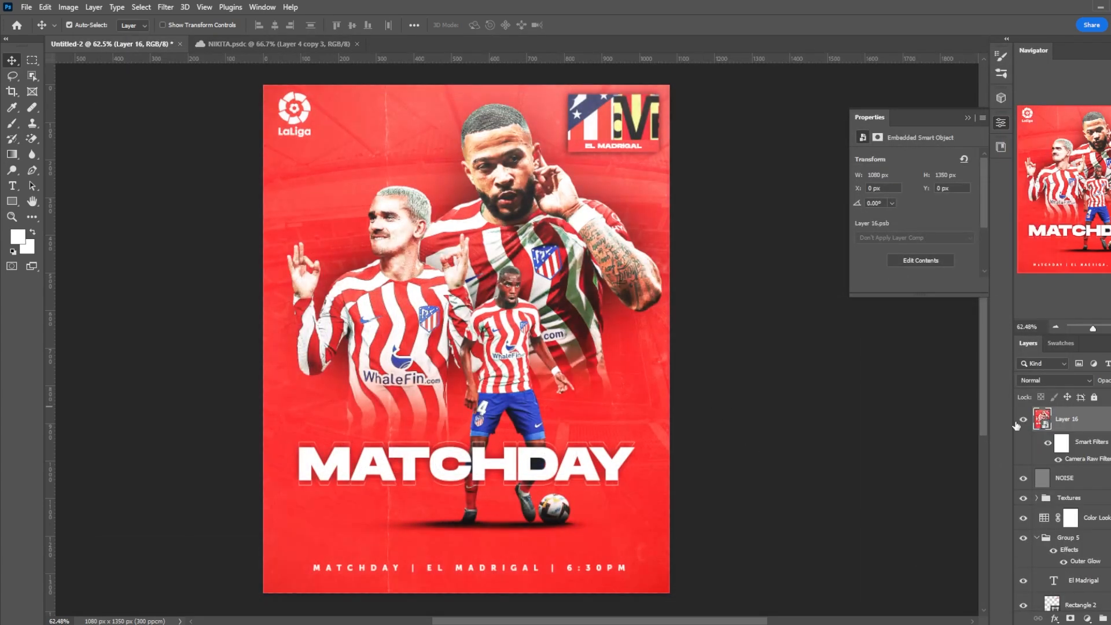